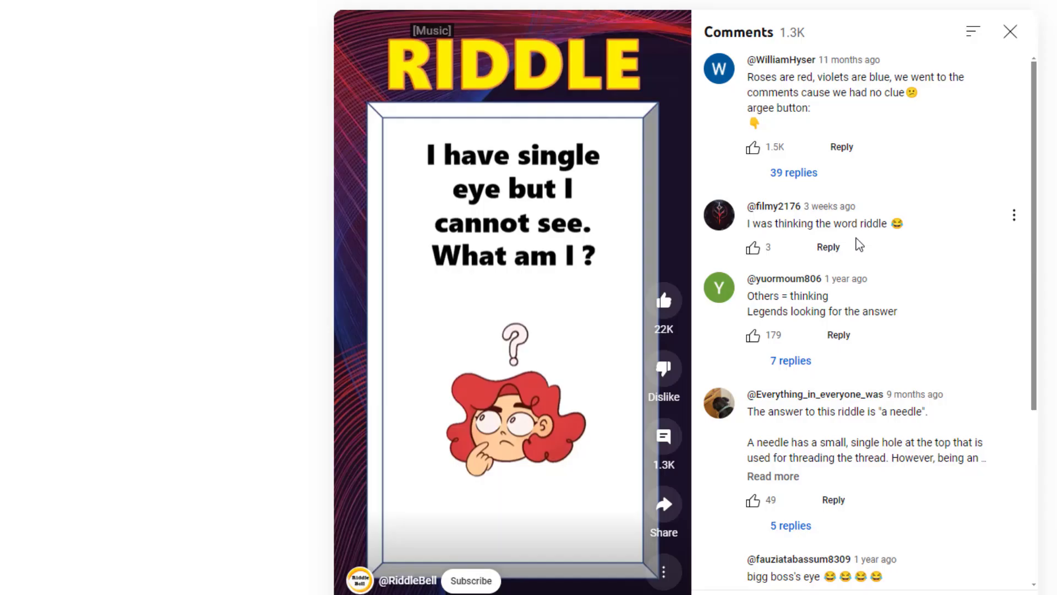
Step: Read through the viewer comments on the RiddleBell single-eye riddle Short
scroll(860, 244, "down", 3)
scroll(860, 244, "down", 4)
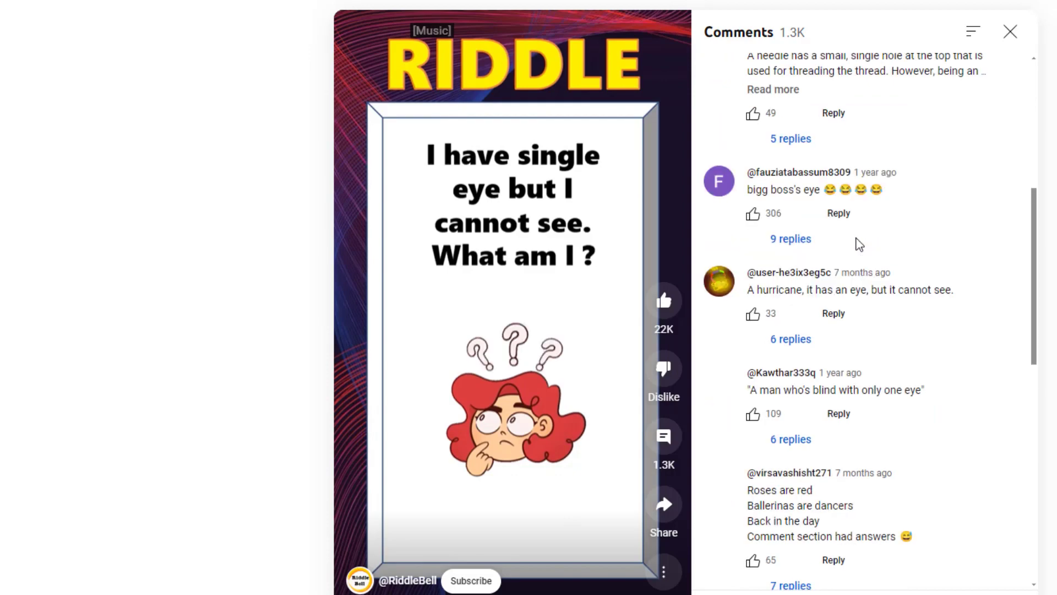
scroll(859, 244, "down", 8)
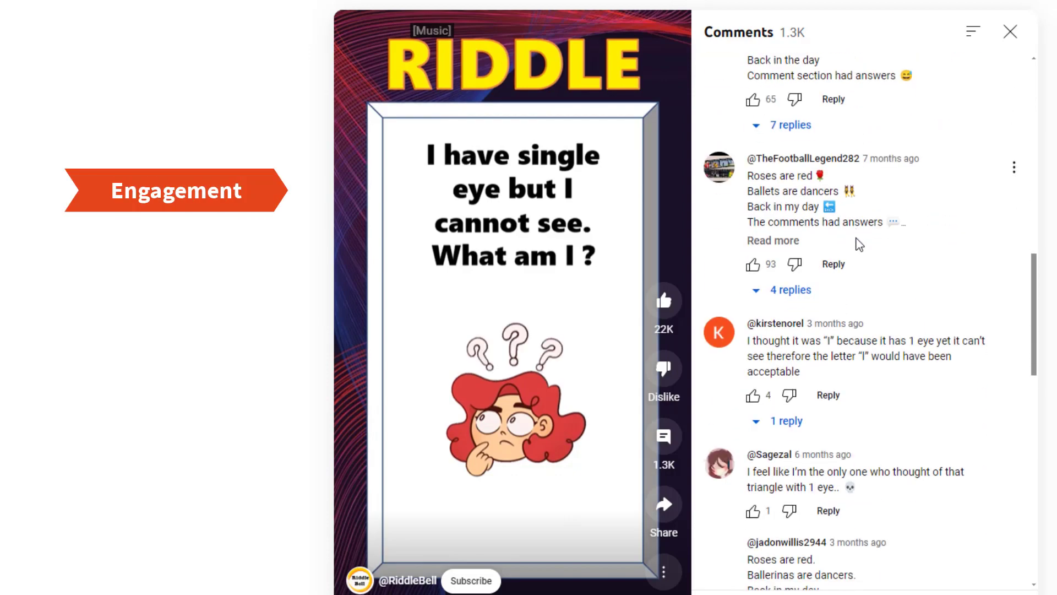
scroll(859, 244, "down", 7)
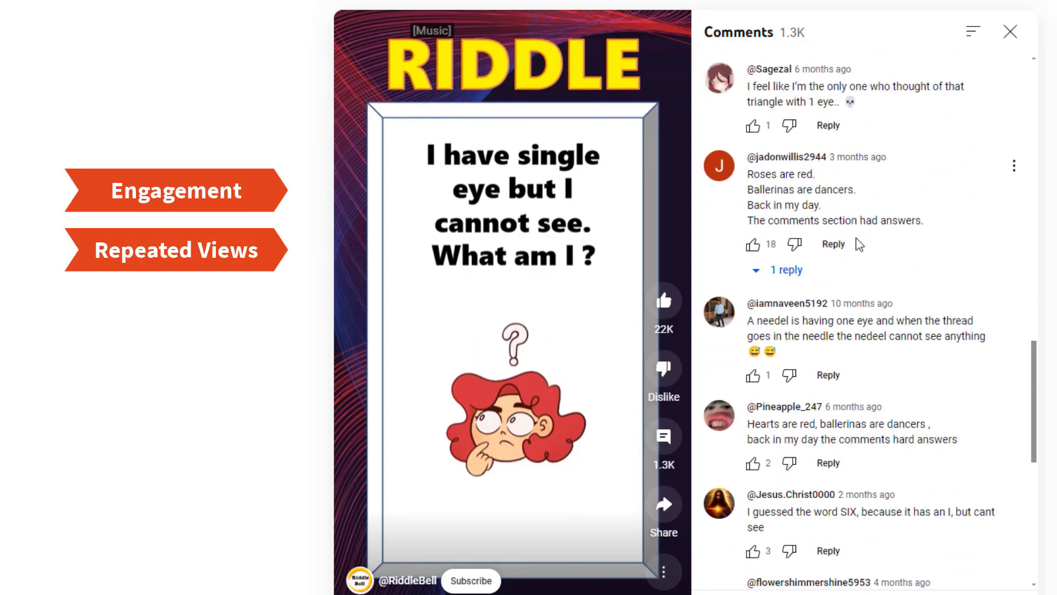
scroll(859, 245, "down", 8)
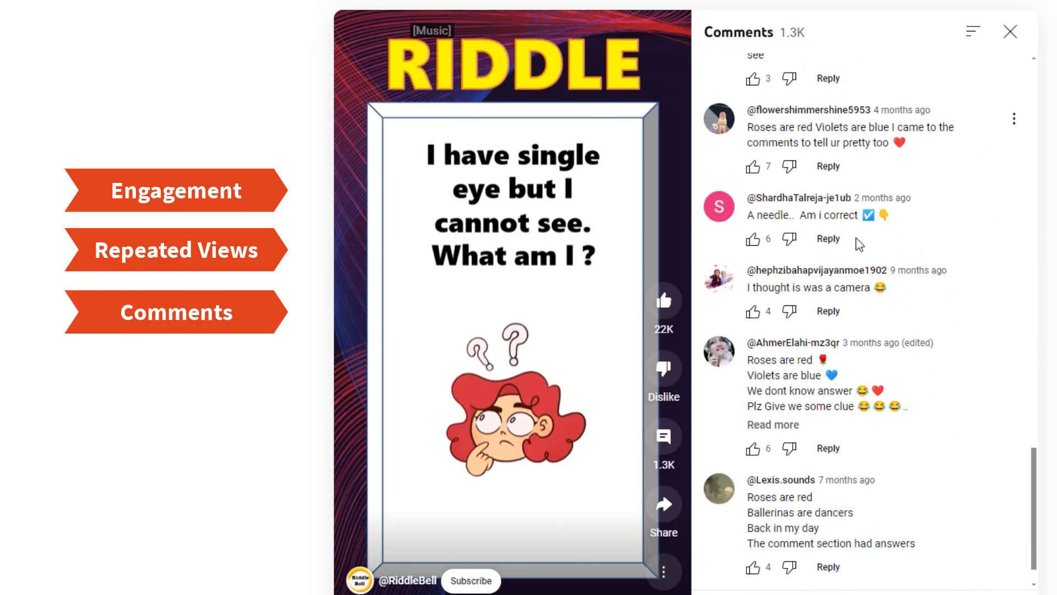
scroll(859, 244, "down", 1)
scroll(857, 239, "down", 2)
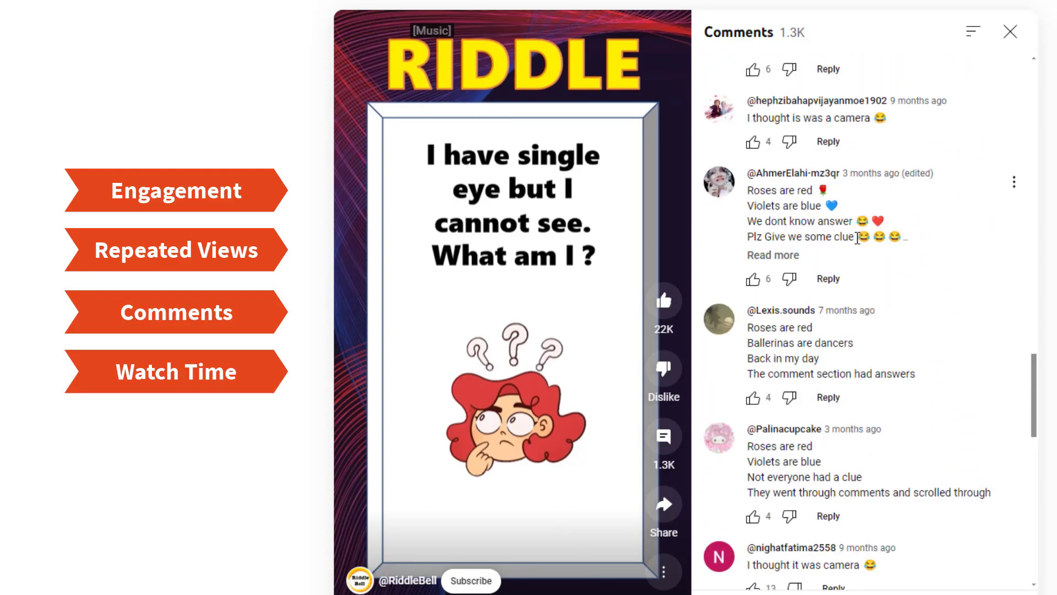
scroll(858, 238, "down", 9)
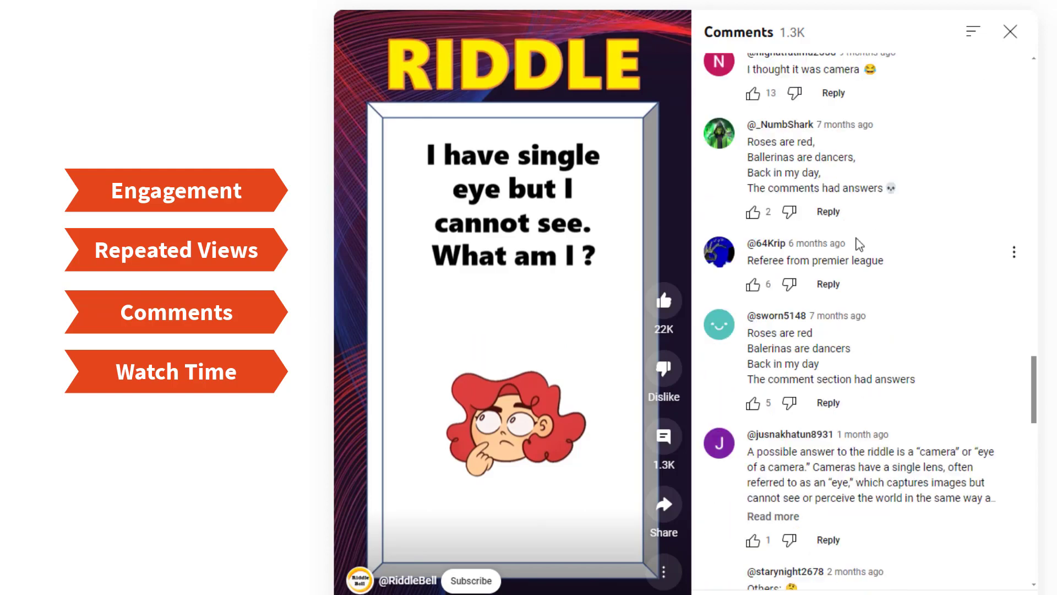
scroll(859, 245, "down", 14)
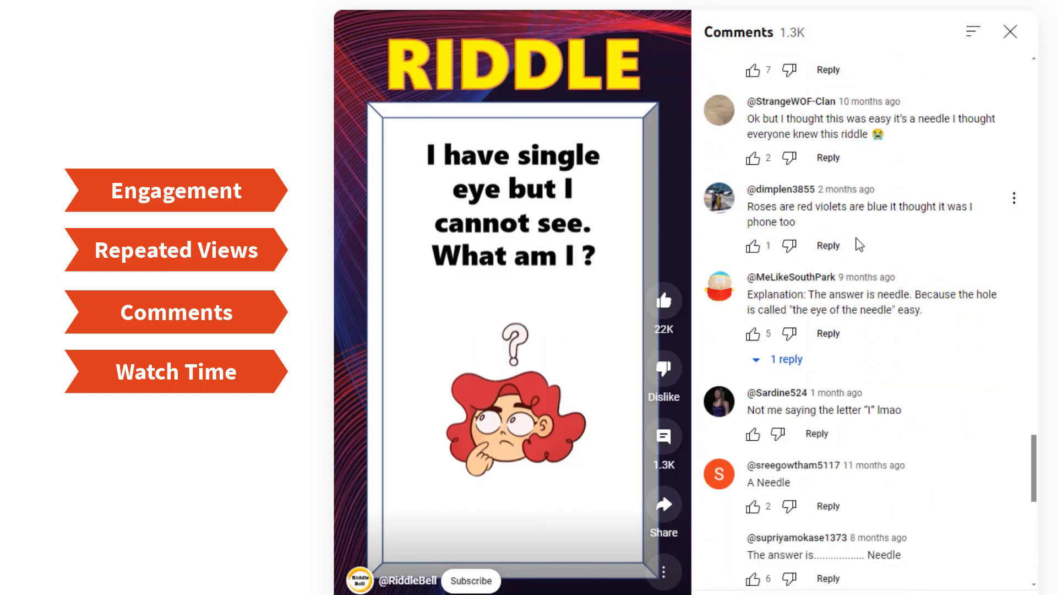
scroll(860, 245, "down", 5)
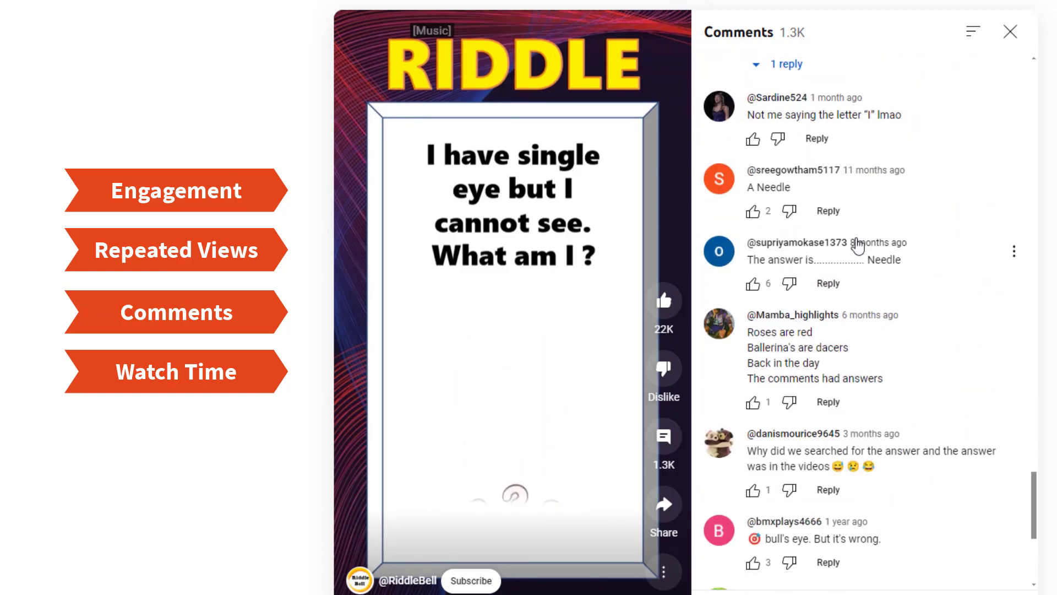
scroll(857, 246, "down", 6)
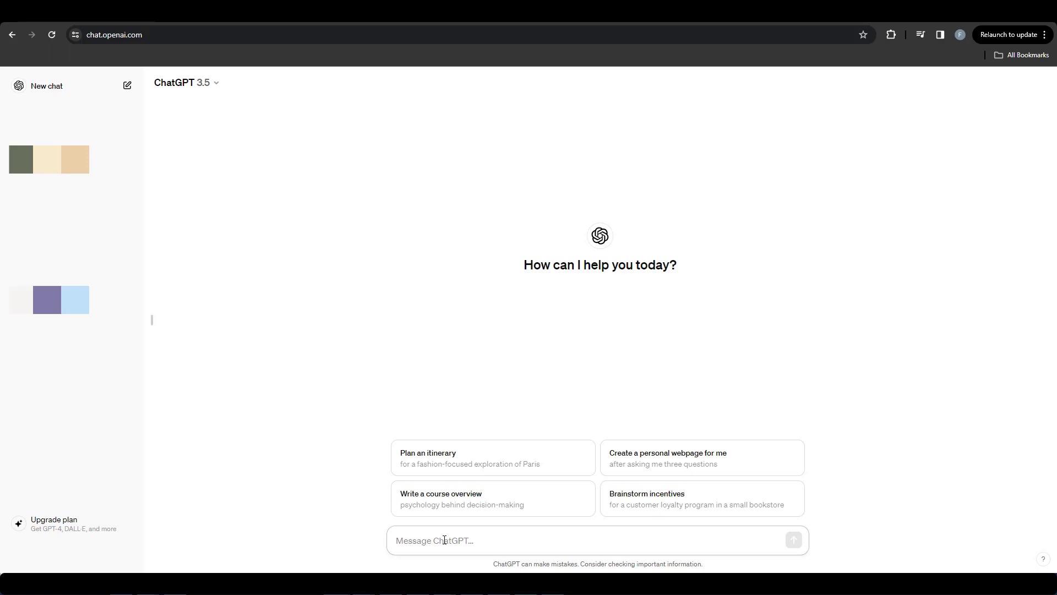
Step: In ChatGPT, send the prompt "Give me five riddles to solve"
type("Give me five riddles to solve")
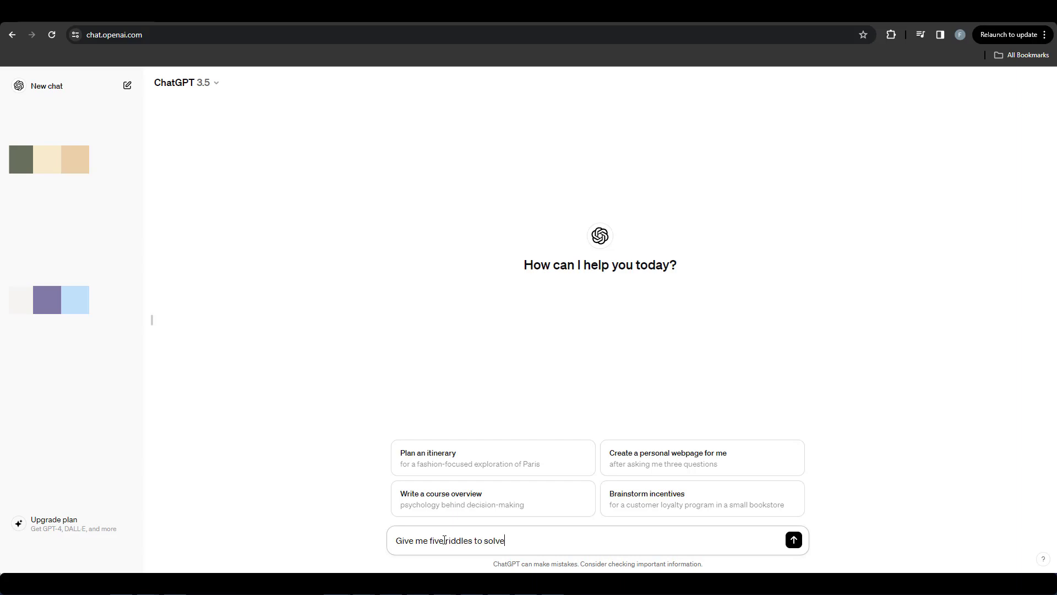
key("Return")
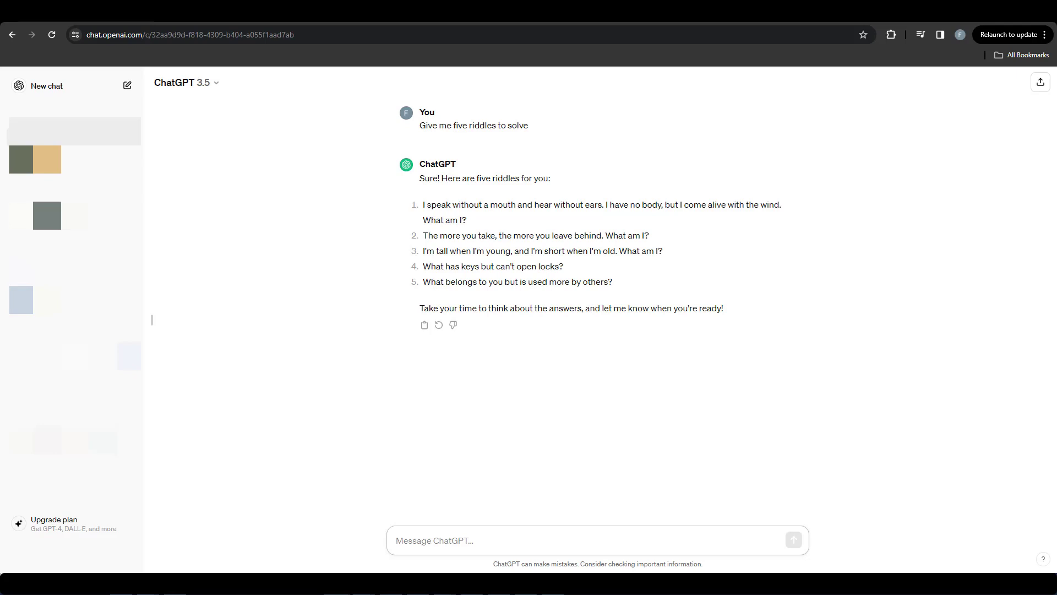
Step: Start a prompt casting ChatGPT as a renowned riddles expert whose task is to create five interesting riddles for the audience to solve
type("Consider that you are a renowned ")
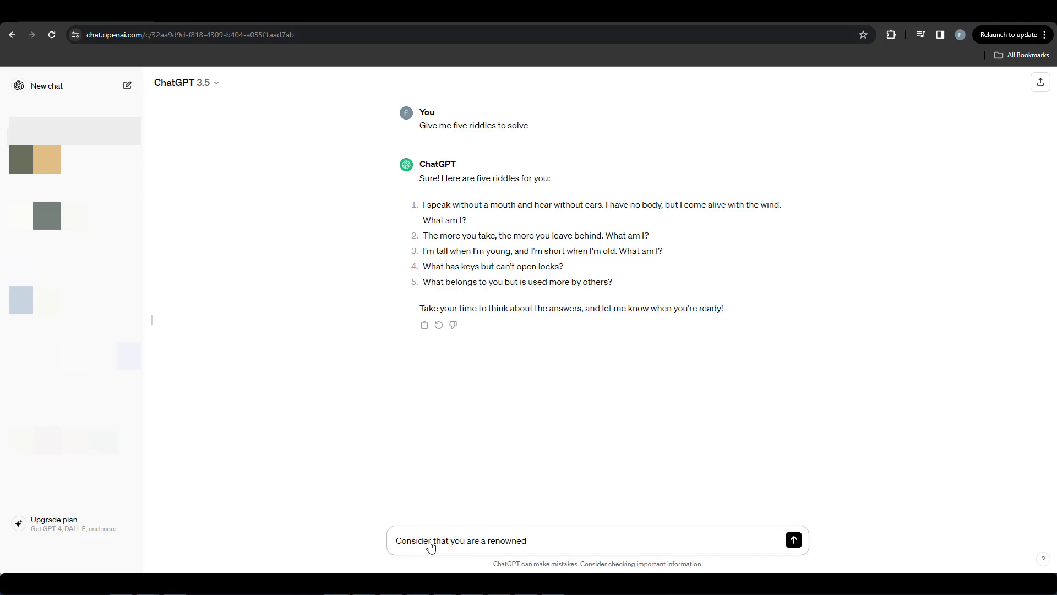
type("riddles expert and your task is to")
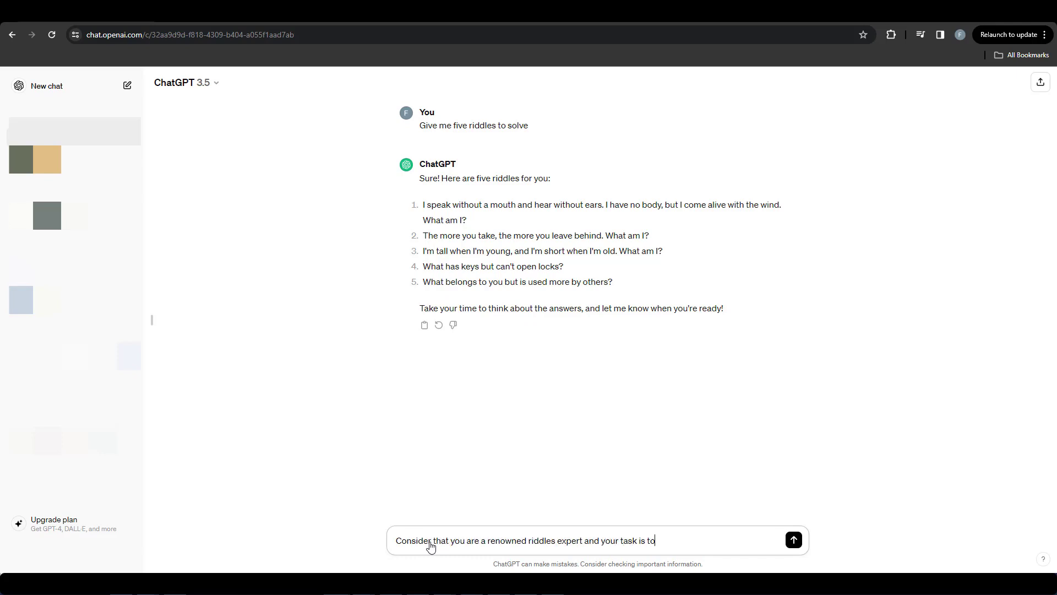
type(" create five interesting riddles fo")
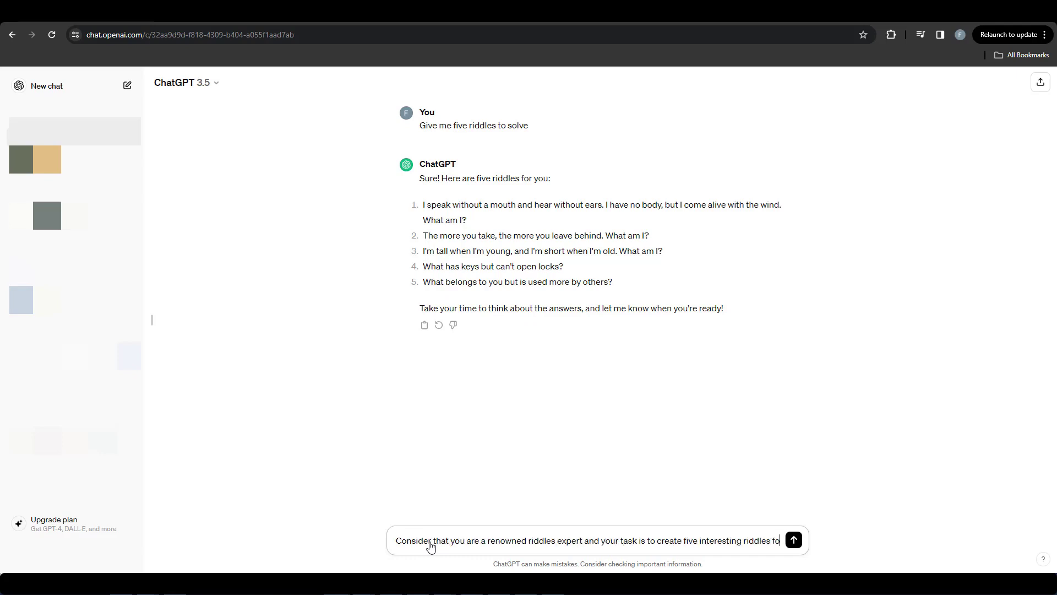
type("r your audience to solve. The riddles")
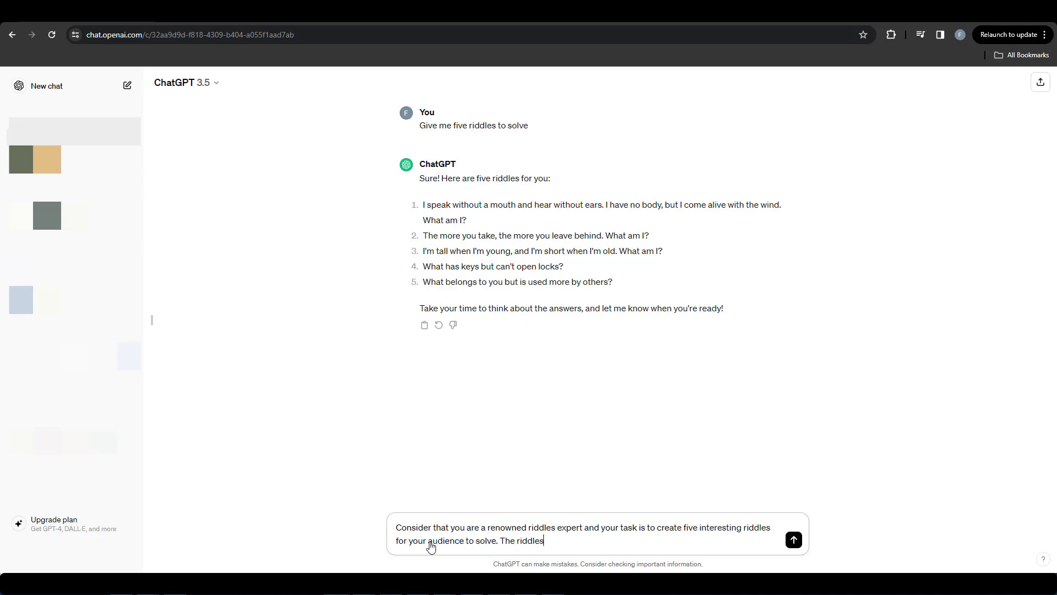
type(" should be easy enough to engage")
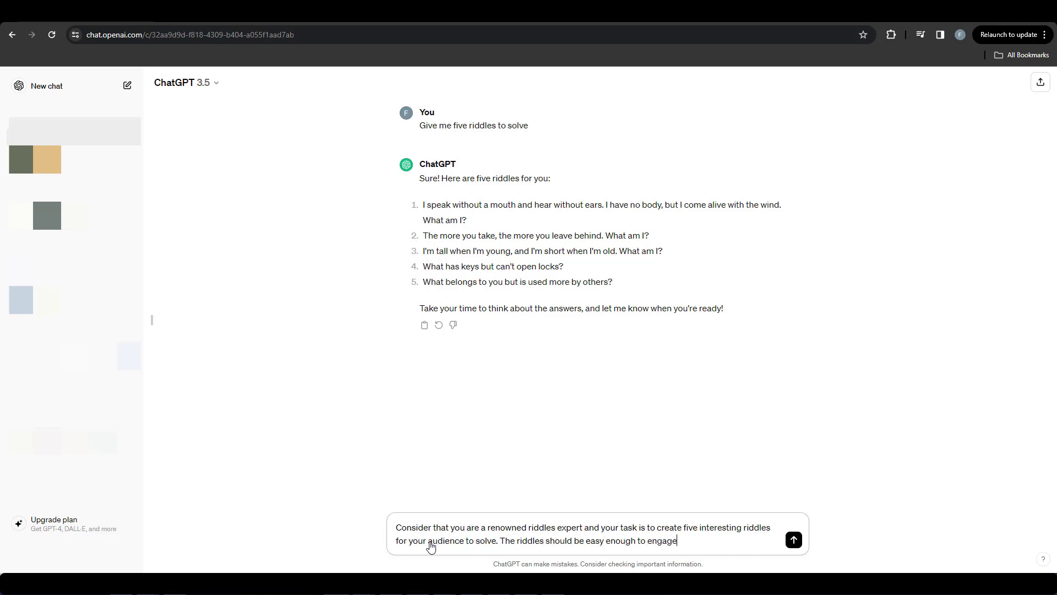
type(" and entertain the participan")
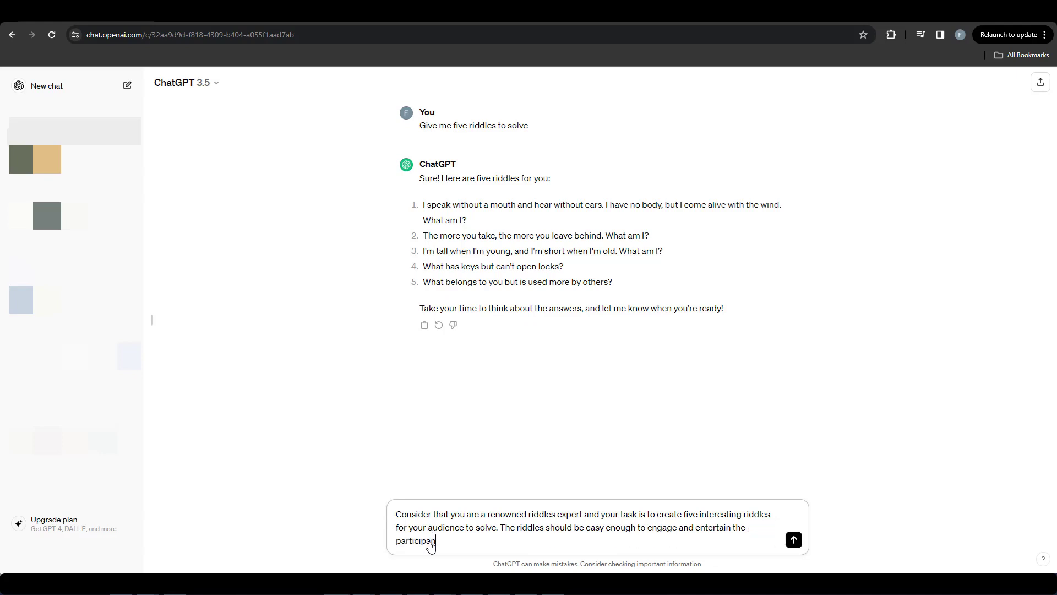
type("ts. Each riddle should have three options and only one correct answe")
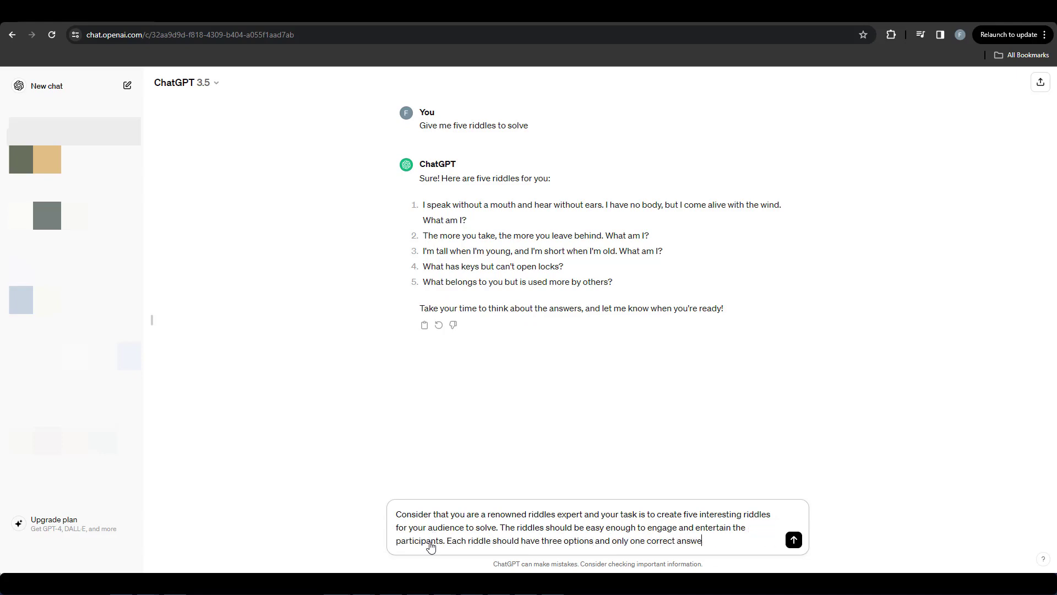
type("r. Please follow the table format below")
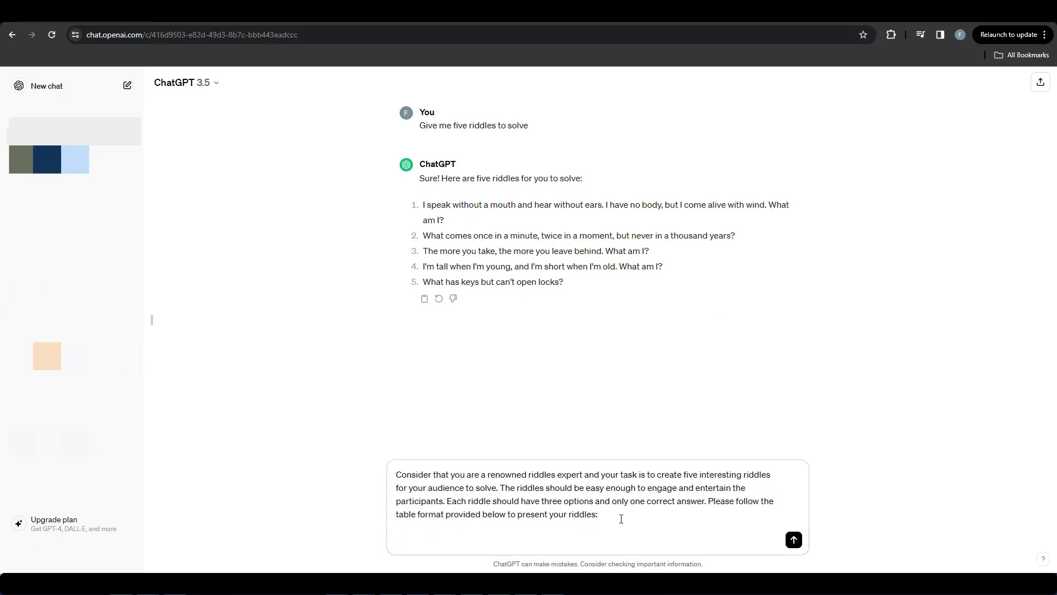
Step: Add the sample lines "Title: Riddle Me This" and "Hook: Can you solve me in time?" beneath the prompt's instructions
key("shift+Return")
key("shift+Return")
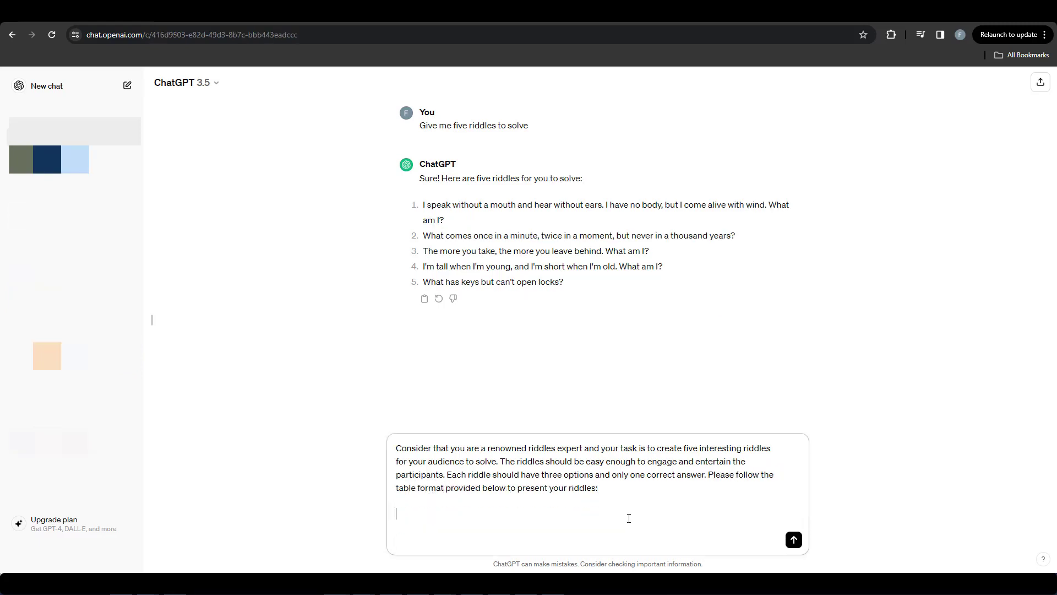
type("Title: Riddle Me This")
key("shift+Return")
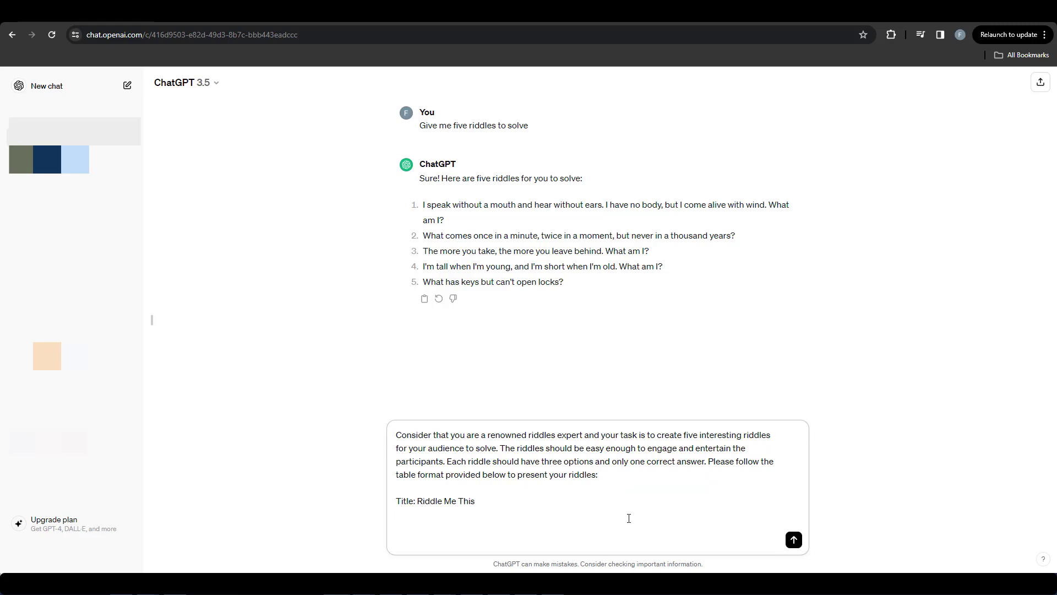
type("Hook: Can you solve me in time?")
key("shift+Return")
Step: Add the sample "Body: I speak without a mouth and hear without ears. I have no body, yet I come alive with the wind. What am I?"
type("Body")
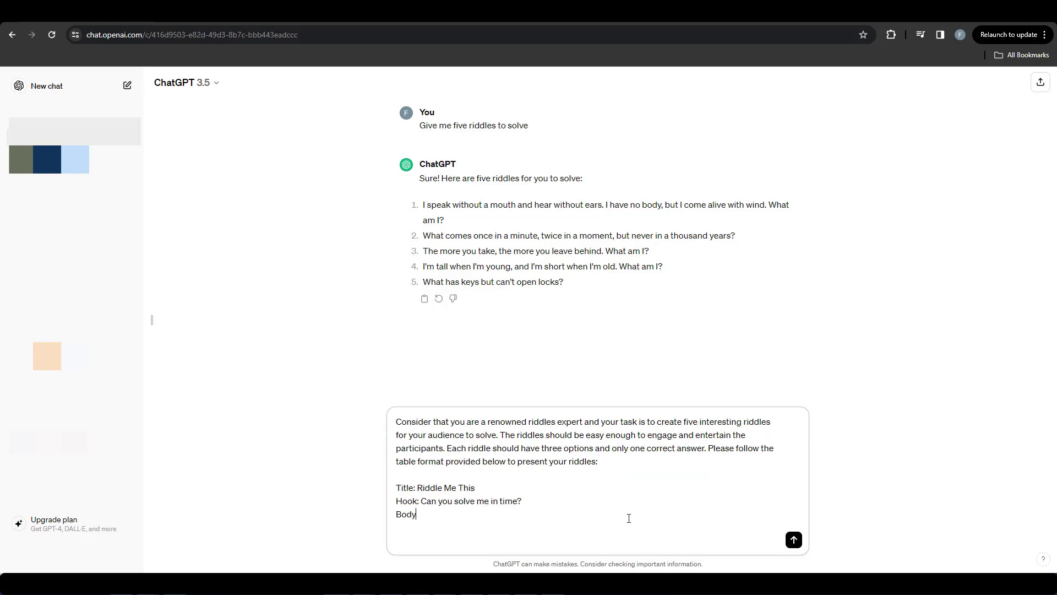
type(": I speak without a mouth and hear without ears.")
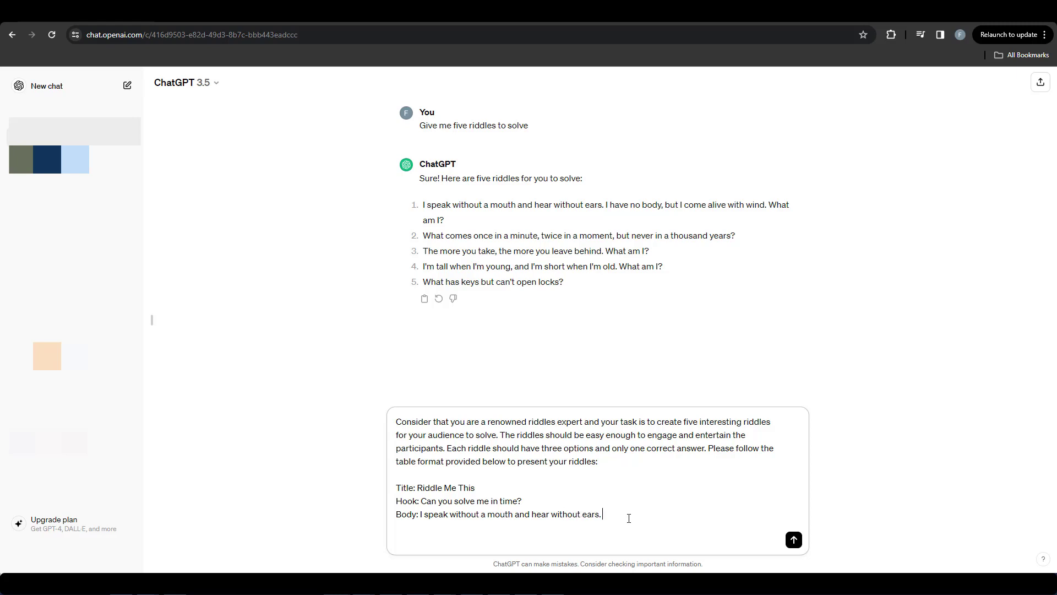
type(" I have no body, yet I come alive with the wind. What am I?")
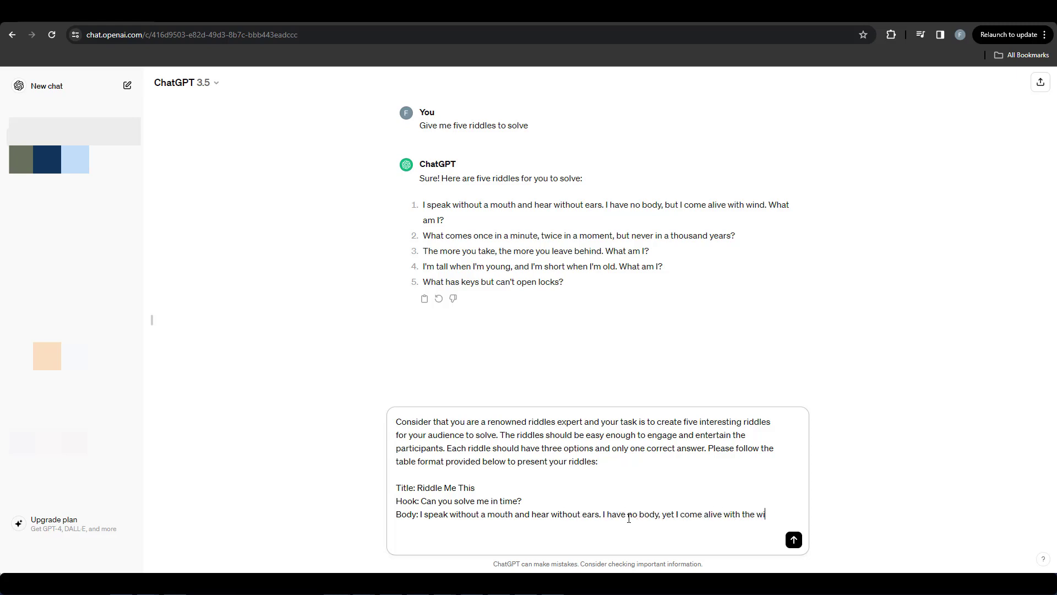
Step: List the sample answer choices below the body as Option 1: Whistle, Option 2: Thoughts and Option 3: Echo
key("shift+Return")
key("shift+Return")
type("Option 1:")
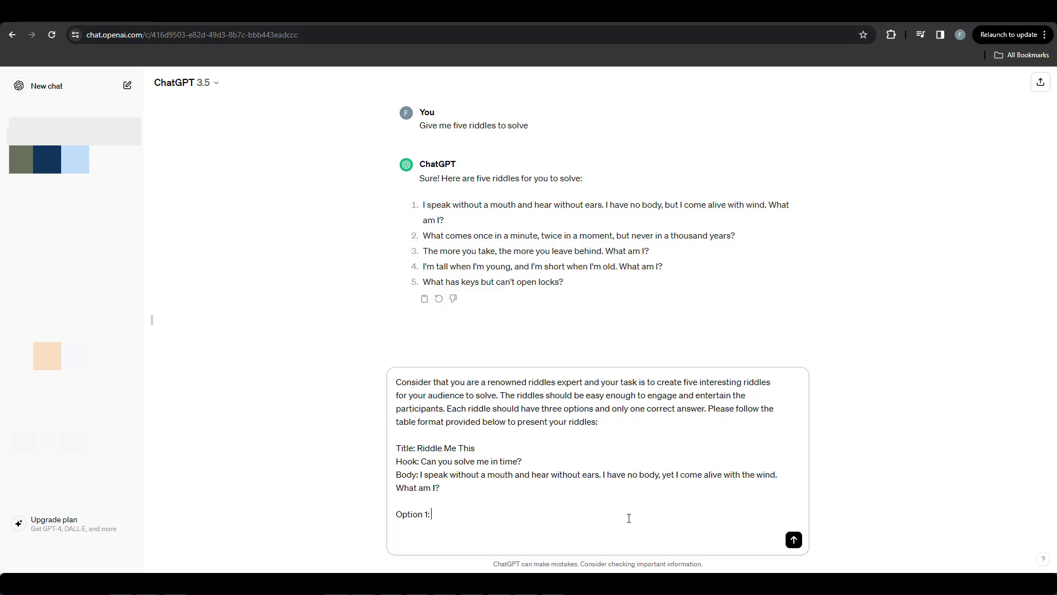
type(" Whistle")
key("shift+Return")
type("Option 2: Thoughts")
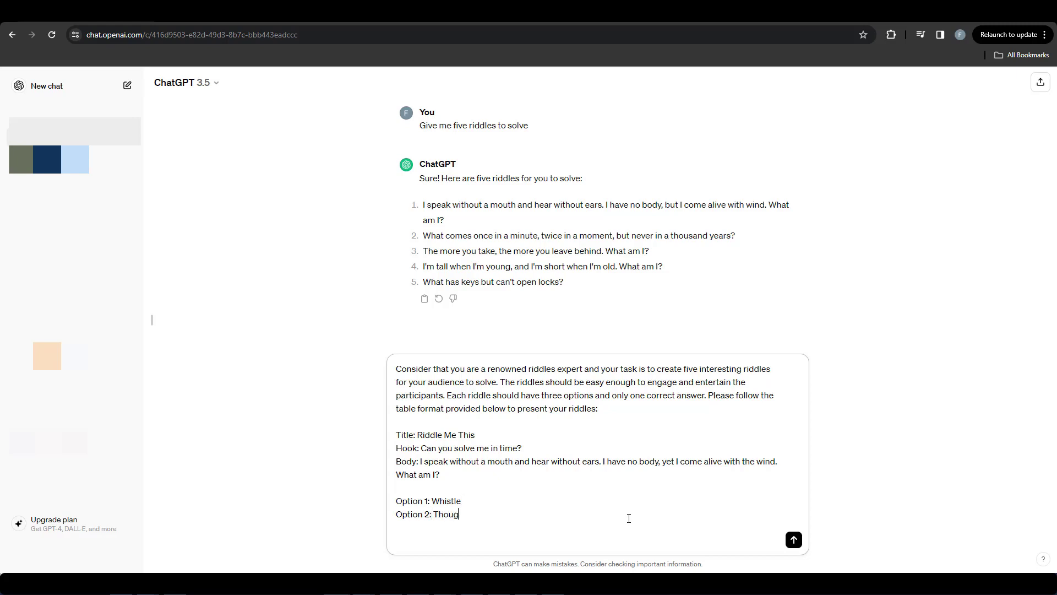
key("shift+Return")
type("Option 3: Echo")
Step: Add "Answer: Echo" below the three options, separated by a blank line
key("shift+Return")
key("shift+Return")
type("Answer")
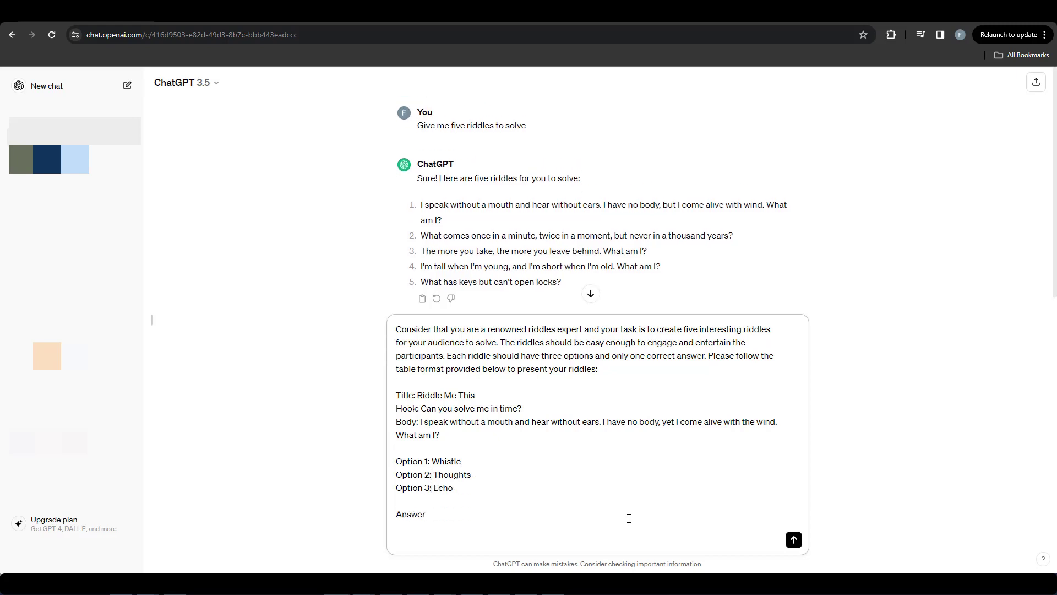
type(": Exc")
key("BackSpace")
key("BackSpace")
type("cho")
Step: Close the prompt with "Please ensure that your riddles are well crafted and provide a satisfying solution" and submit it
key("shift+Return")
key("shift+Return")
type("Please ensure tha")
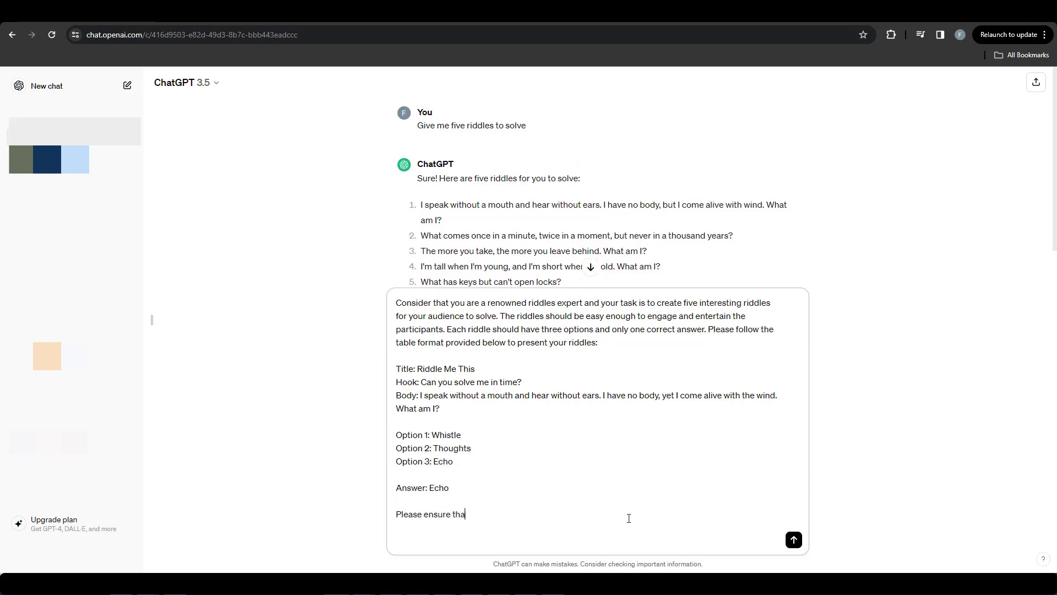
type("t your riddles are well crafted and provide a sa")
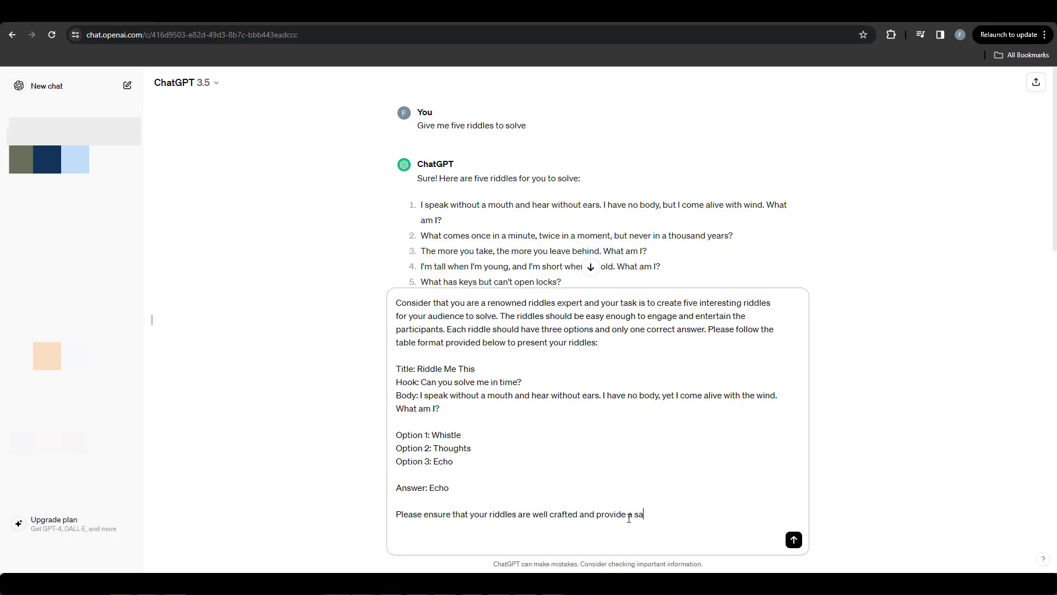
type("tisfying solution")
key("Return")
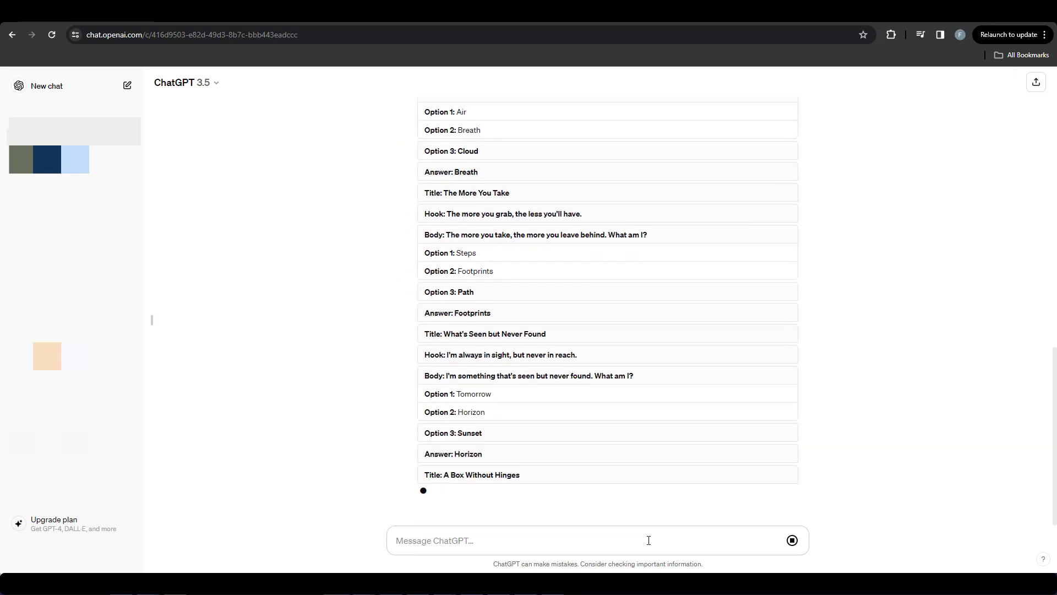
Step: Send a follow-up message asking to please use a table for the riddles
type("Please use a table format")
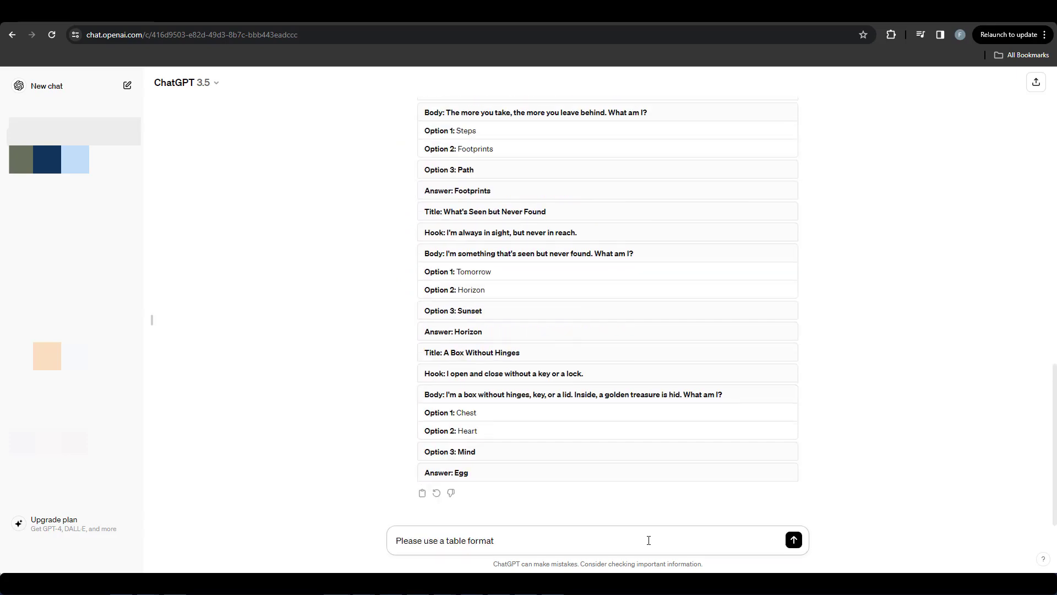
key("Return")
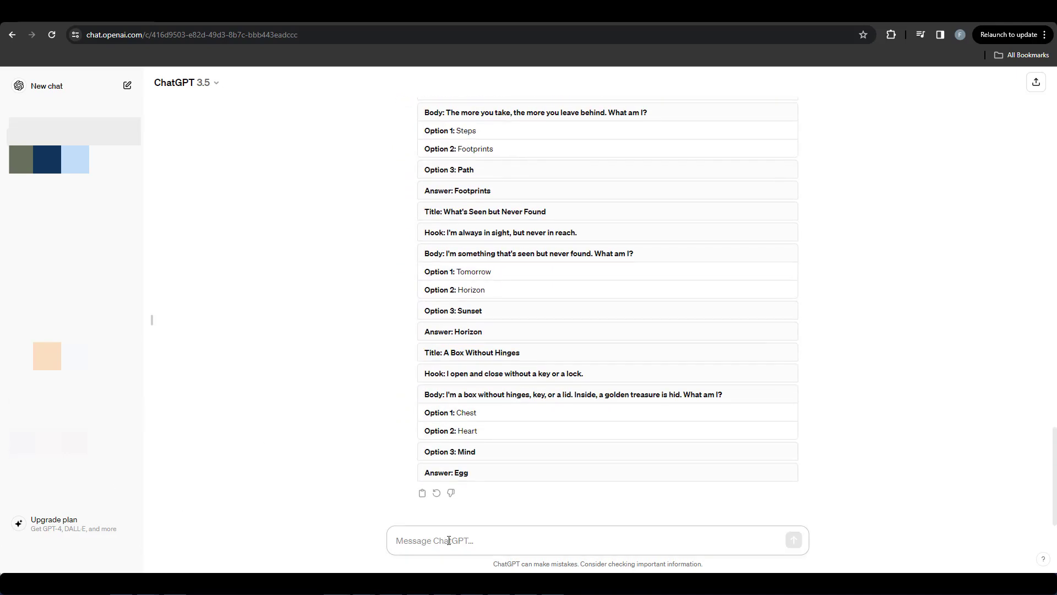
Step: Request a table format with the columns Title, Hook, Body, Option 1, Option 2, Option 3 and Answer
type("Plerase use a table format w")
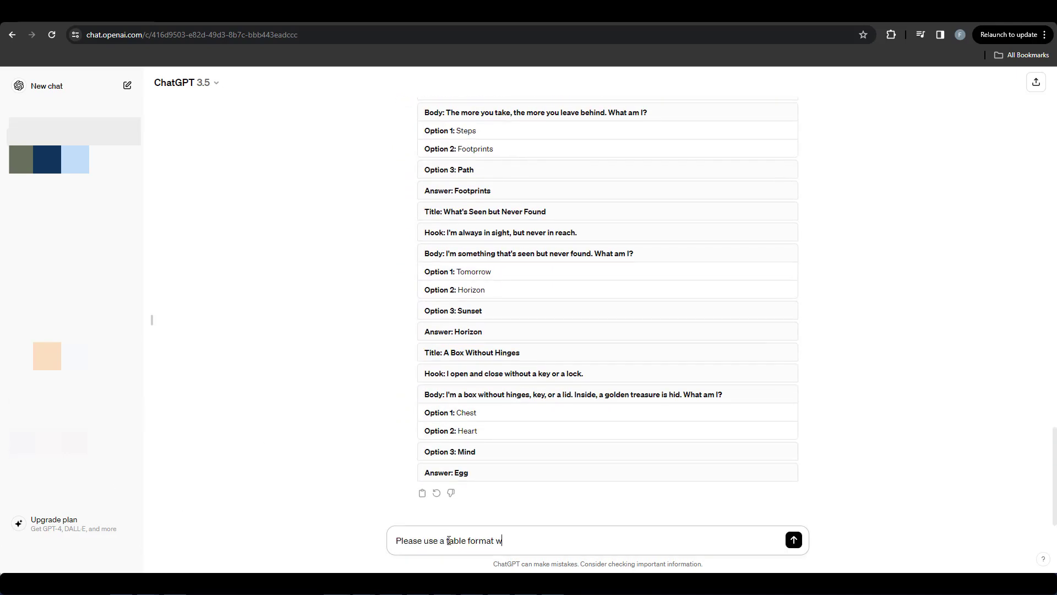
type("llowing columns:")
type("Title | Hook | Body | Option 1 | Option 2 | Option 3 | Answer")
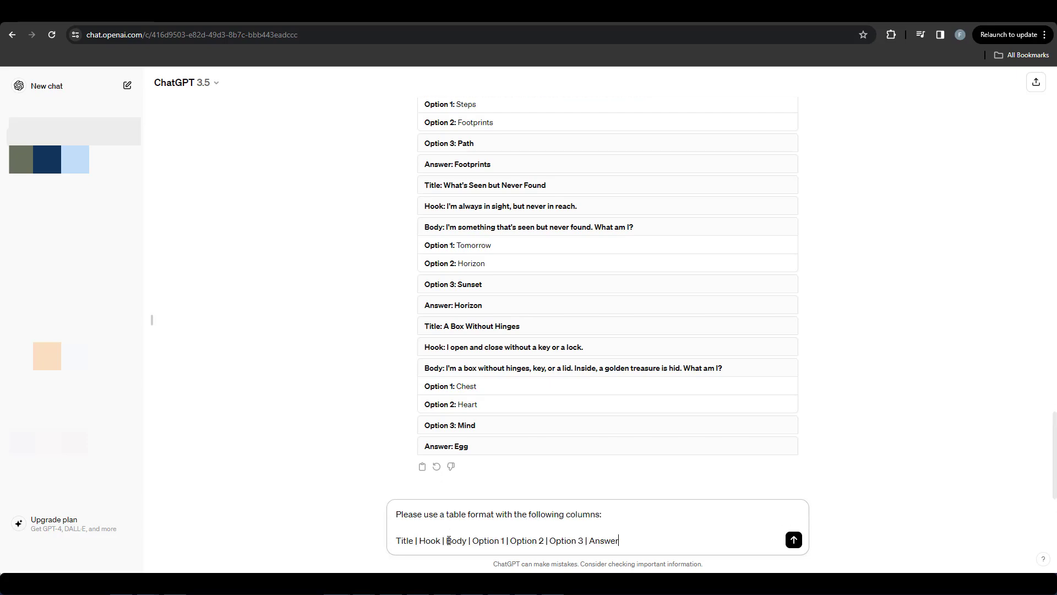
key("Return")
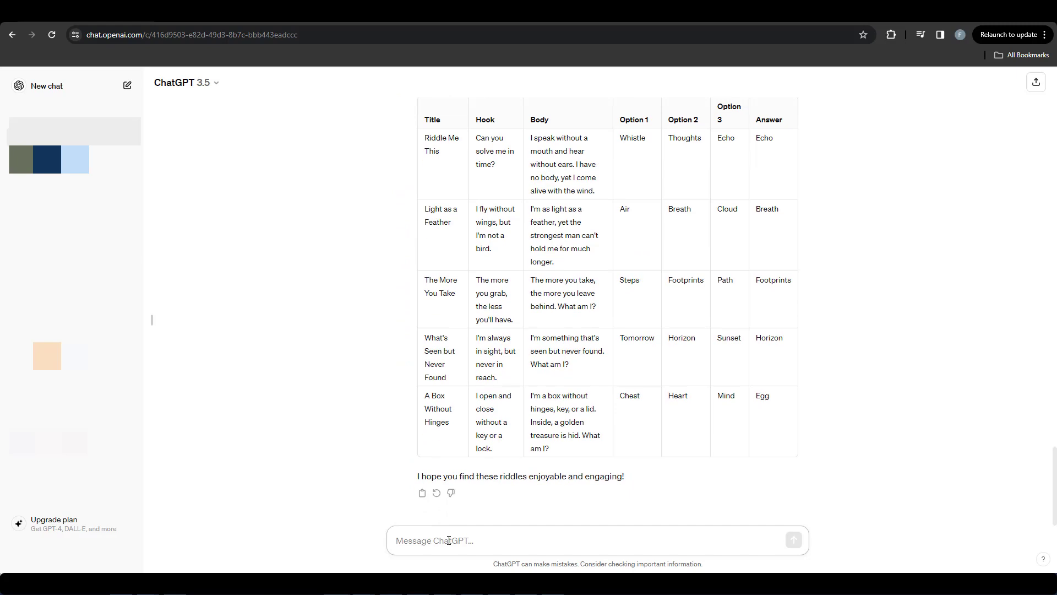
Step: Send a follow-up message stating "The hook should be no more than 5 words"
type("The hook sho")
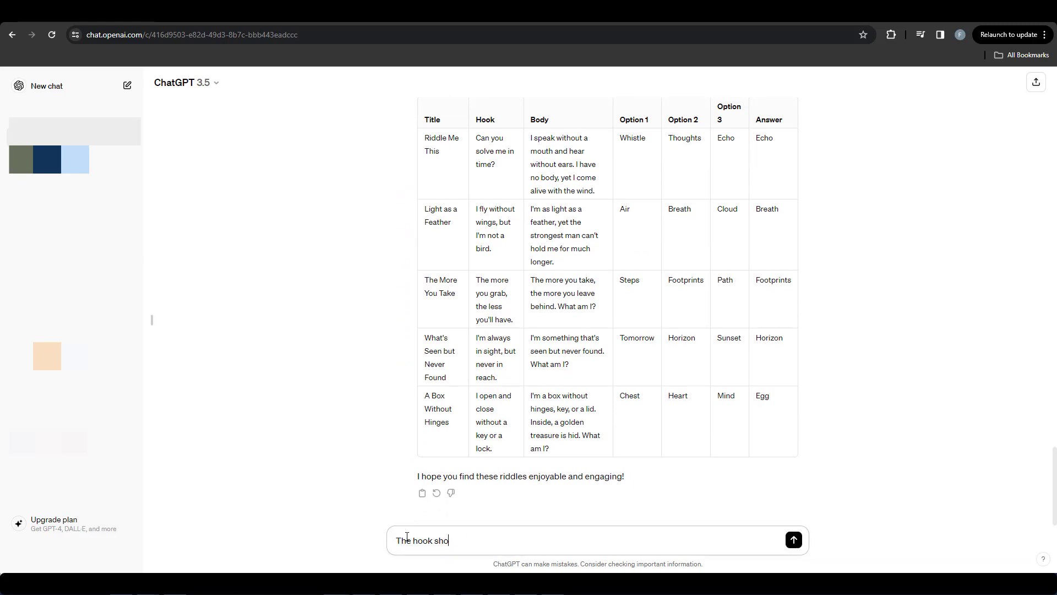
type("uld be no more than 5 words")
key("Return")
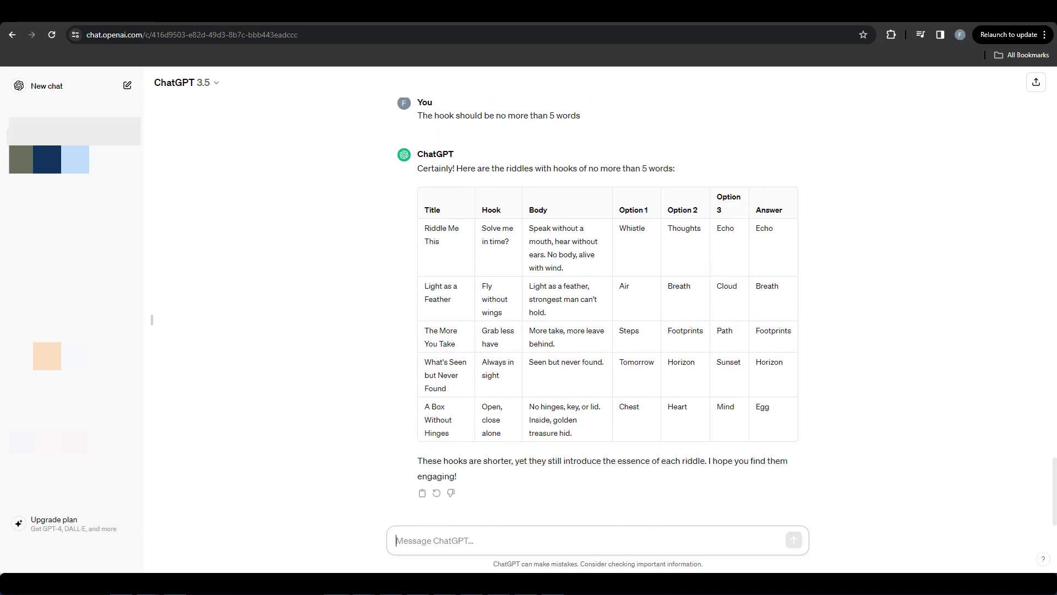
Step: Send the request "Please generate 100 more riddles using the same table format"
type("Please generate 100 more rid")
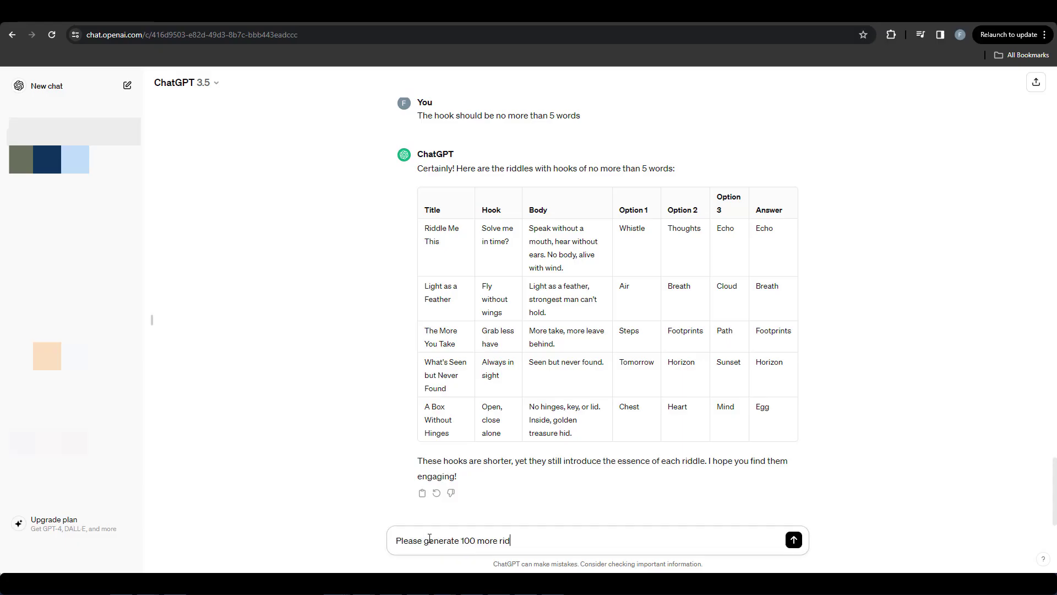
type("dles using the same table format")
key("Return")
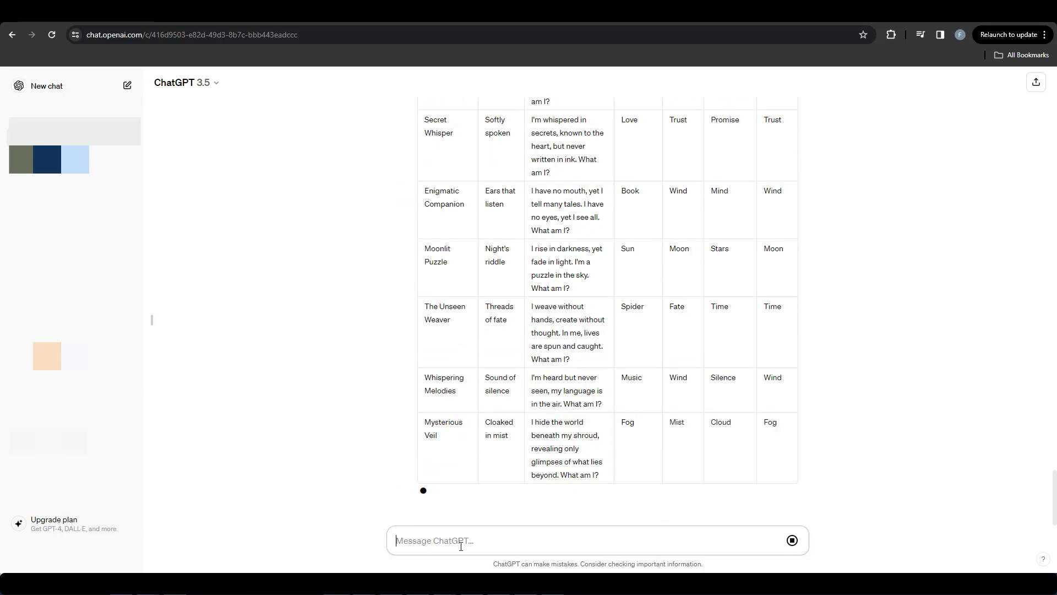
Step: Send the request "Please create 10 more riddles using the same table format"
type("Please create 10")
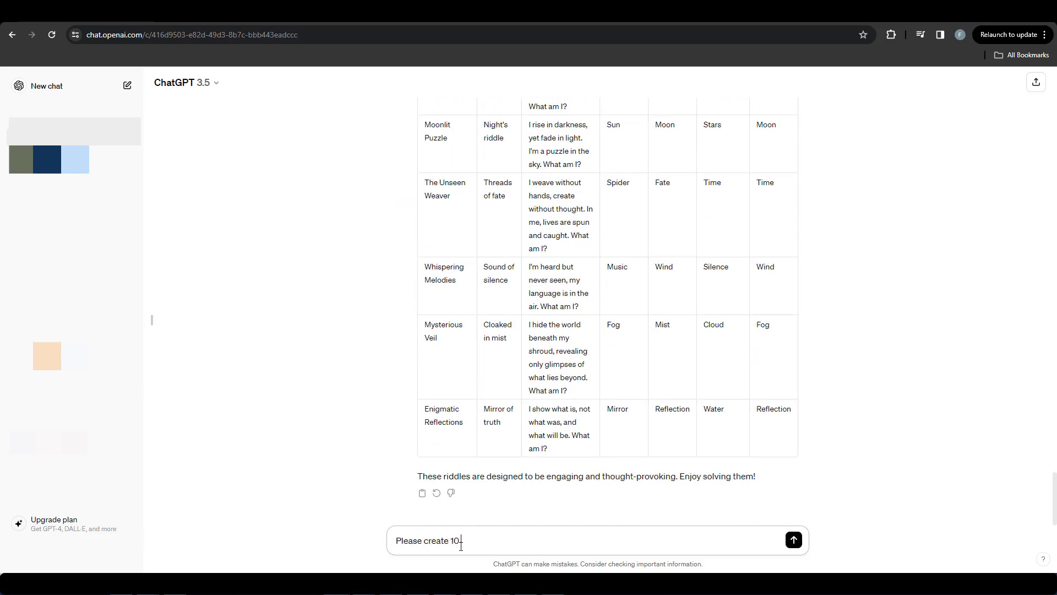
type(" more riddles using the same table format")
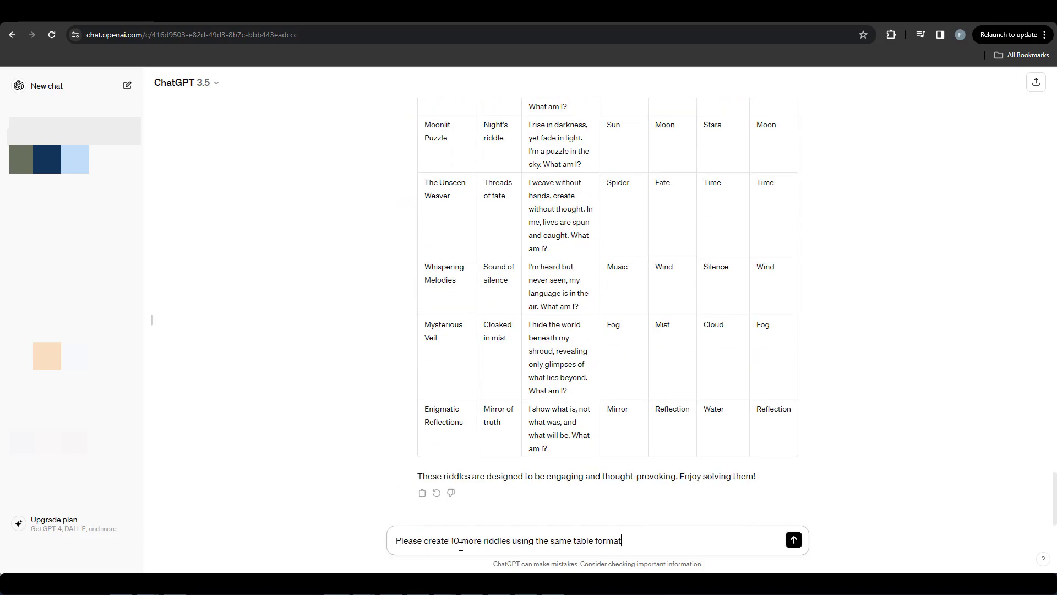
key("Return")
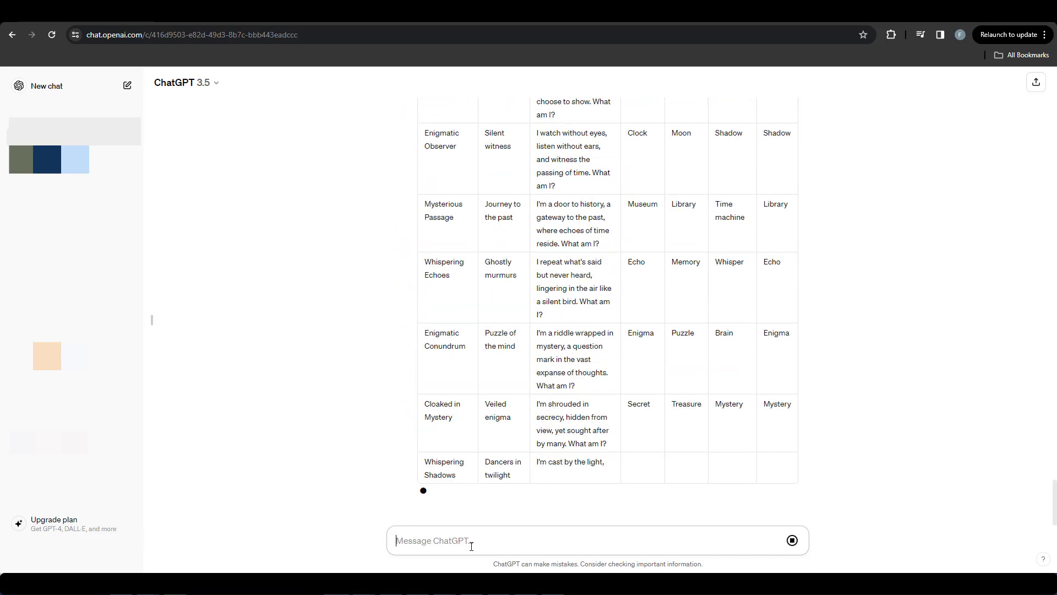
Step: Request a further batch of 10 more riddles using the same table format
type("Please create ")
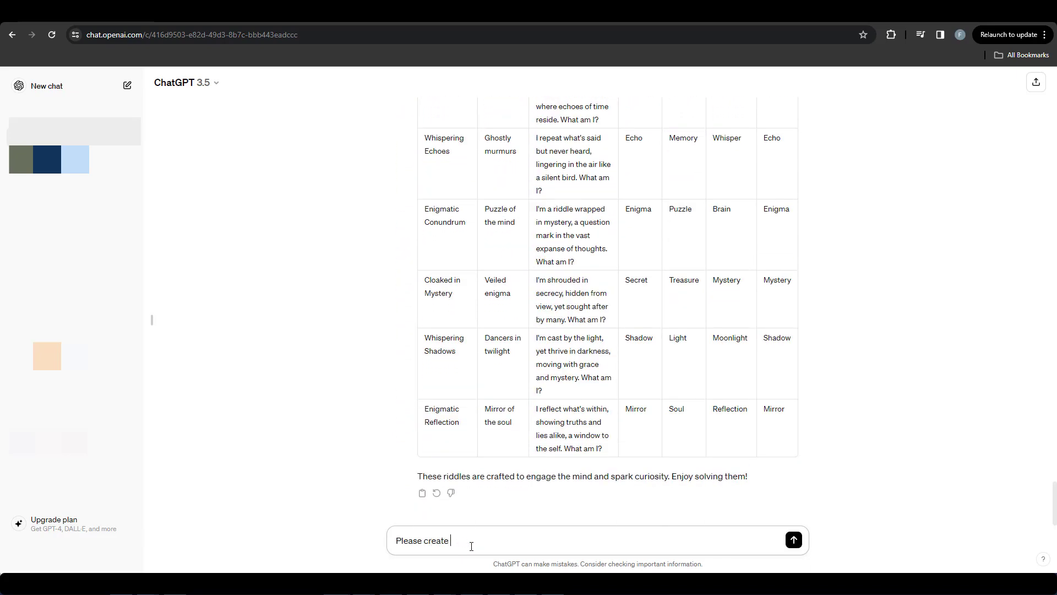
type("10 more riddles using the same table format")
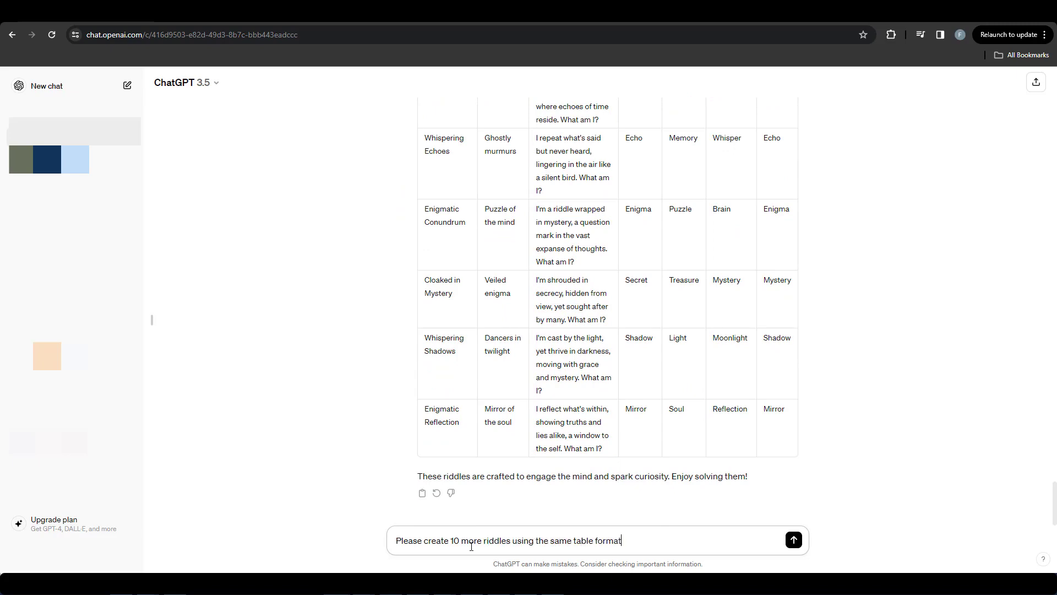
key("Return")
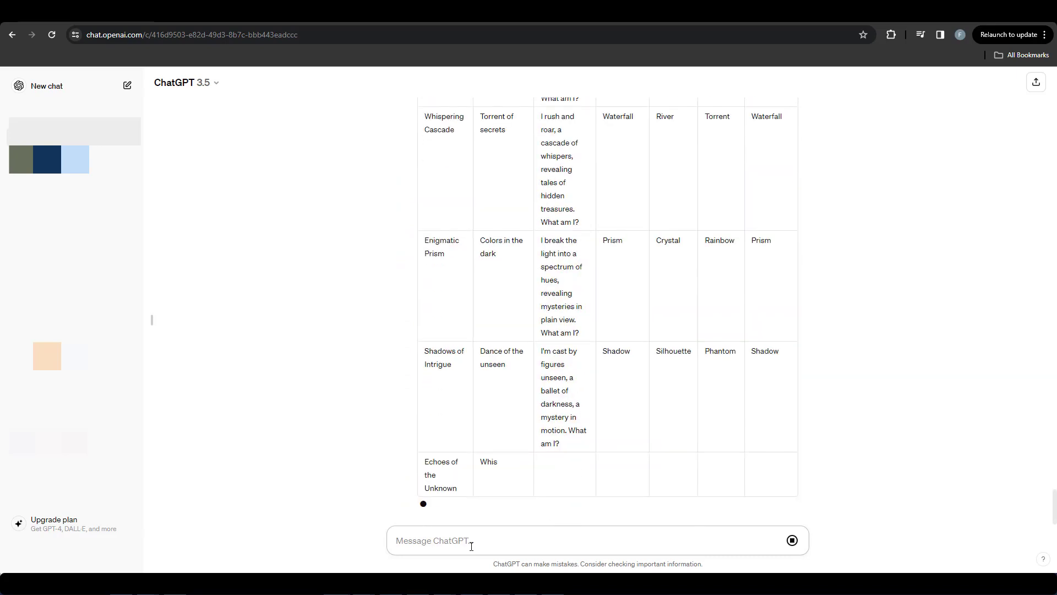
Step: Try to copy the complete first table reply into the blank Google Sheets spreadsheet, and undo the paste
scroll(425, 498, "up", 5)
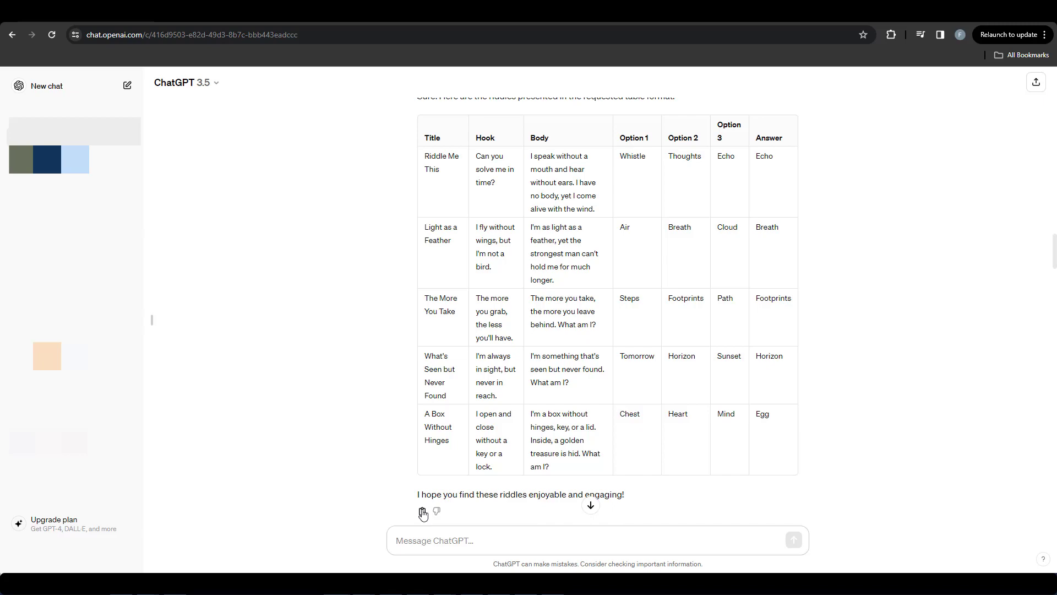
left_click(423, 513)
key("alt+Tab")
key("ctrl+v")
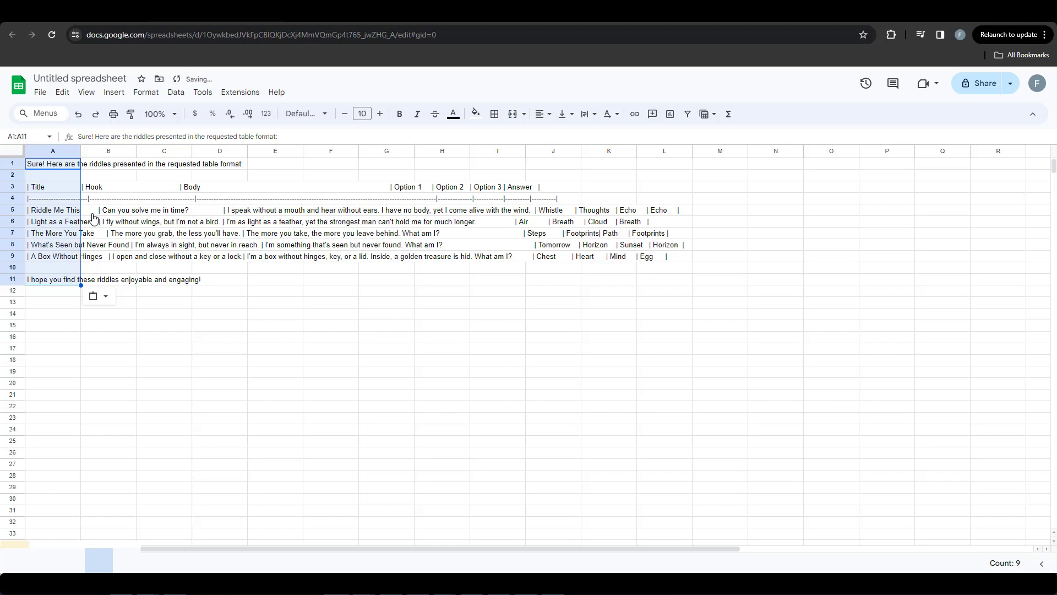
left_click(85, 112)
Step: Copy only the five-riddle table from ChatGPT, including its header row, and paste it into cell A1 of the Google Sheets spreadsheet
key("alt+Tab")
left_click_drag(419, 138, 602, 419)
right_click(601, 419)
left_click(614, 278)
key("alt+Tab")
right_click(63, 168)
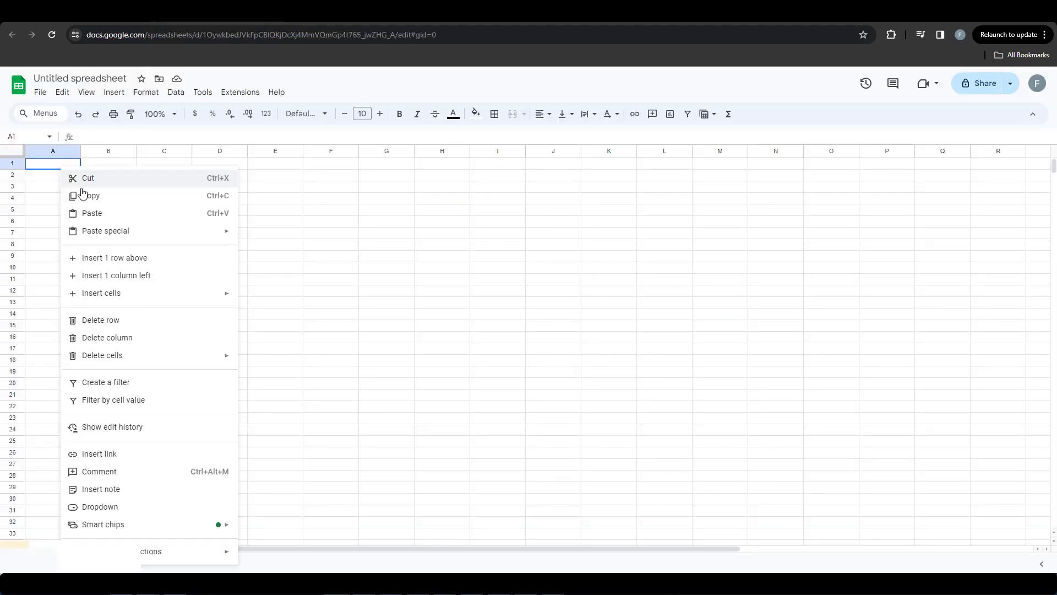
left_click(99, 212)
Step: Fit the widths of columns A to G to their contents
left_click(258, 279)
left_click_drag(58, 151, 394, 151)
double_click(416, 151)
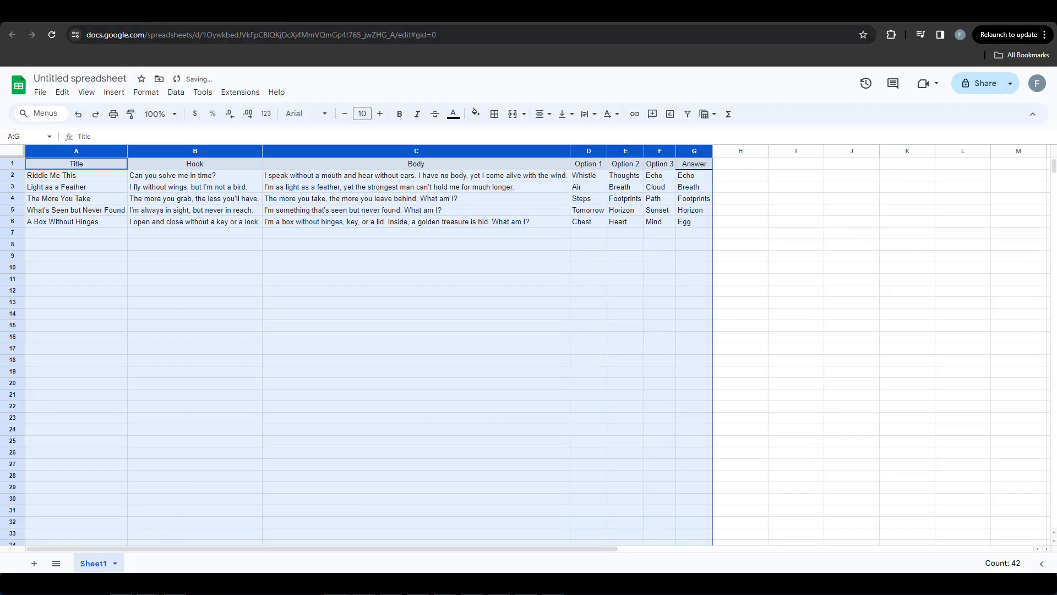
left_click(122, 222)
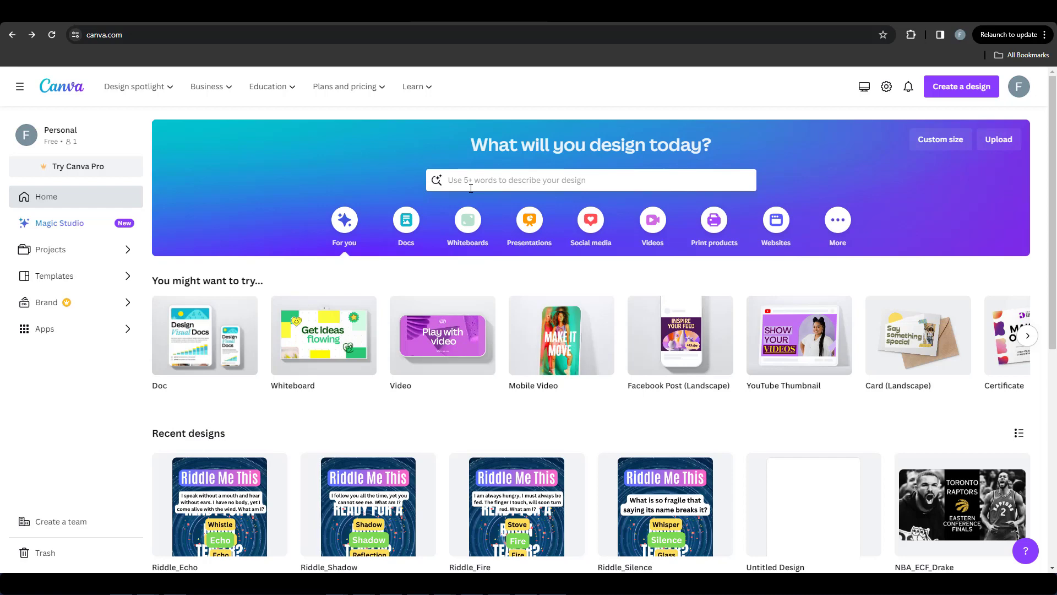
Step: Search Canva's templates for "youtube shorts" and create a blank YouTube Shorts design
left_click(472, 180)
type("youtube shor")
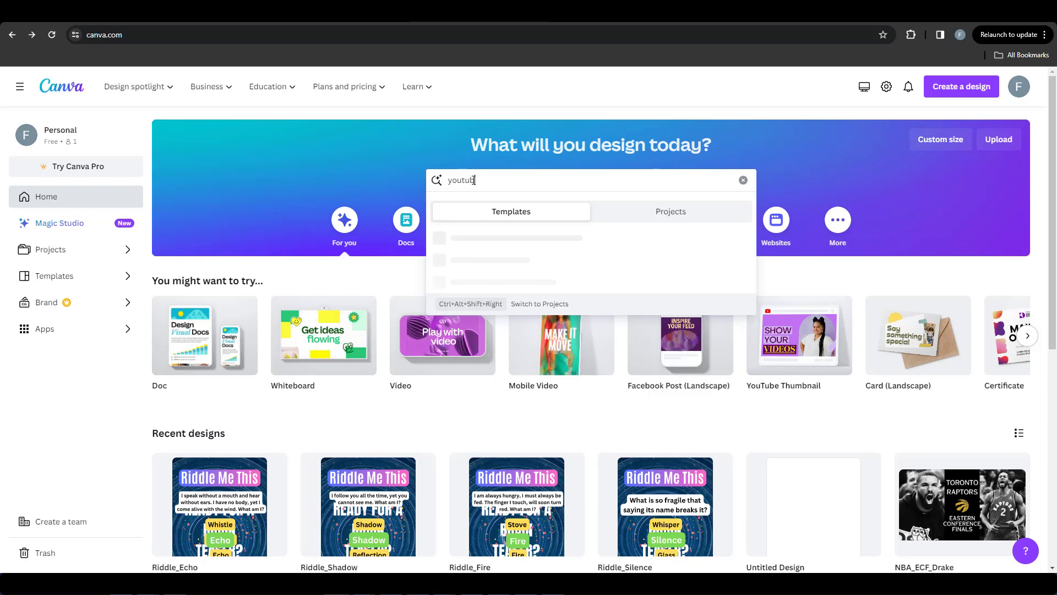
type("ts")
left_click(491, 326)
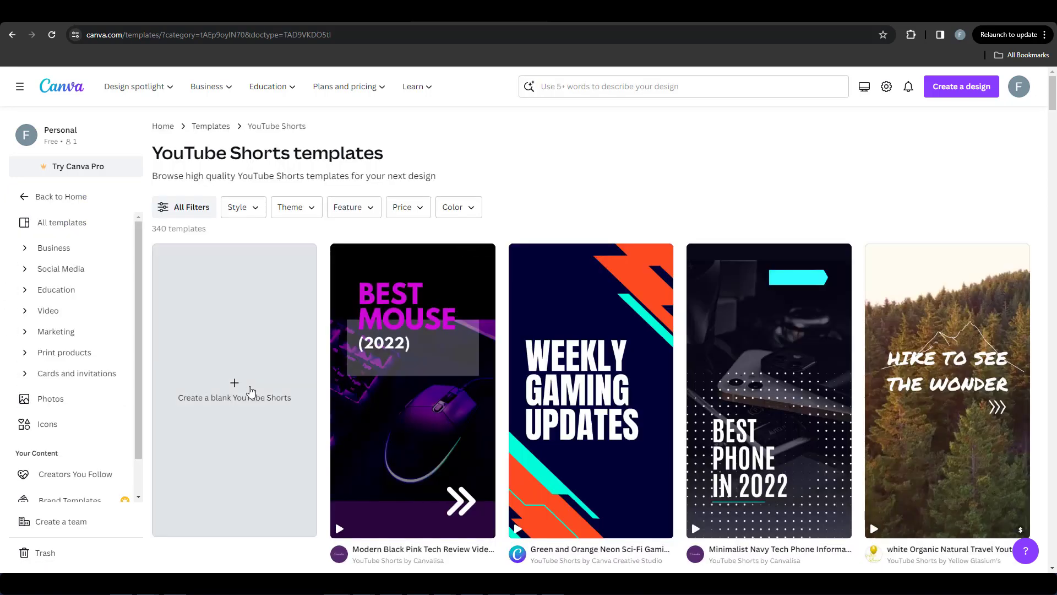
left_click(251, 392)
Step: Search the elements for "motion lines", restrict the results to videos, and add the 19.0 s blue concentric circles clip
left_click(19, 157)
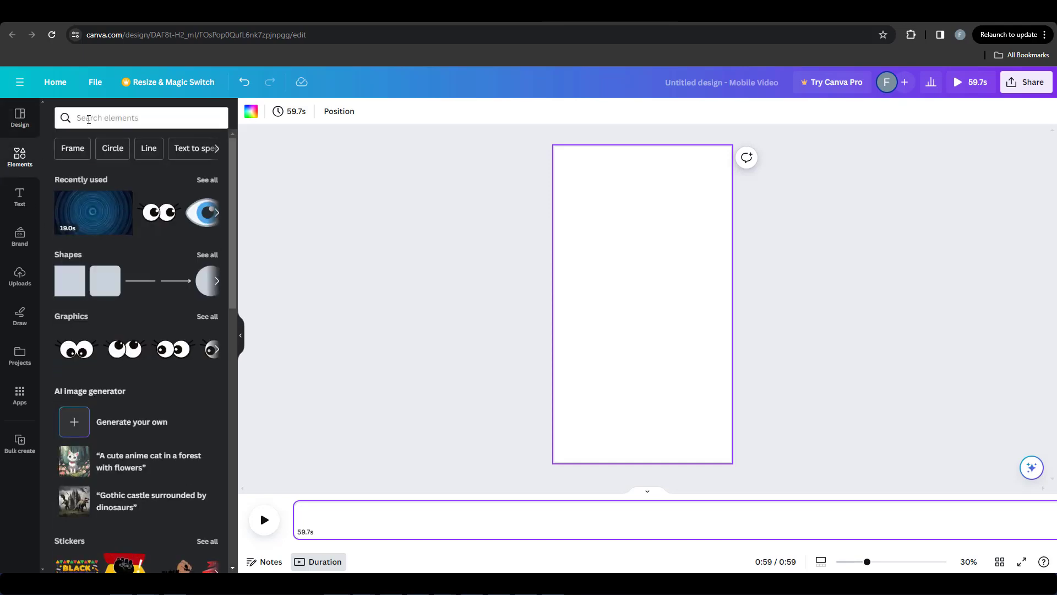
left_click(95, 122)
type("motion lines")
key("Return")
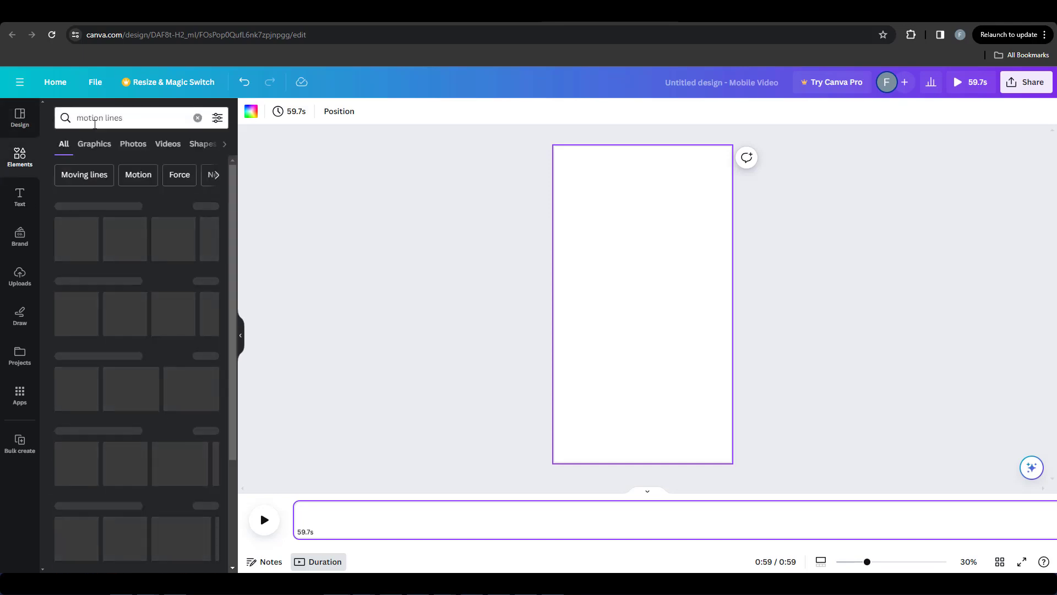
left_click(167, 144)
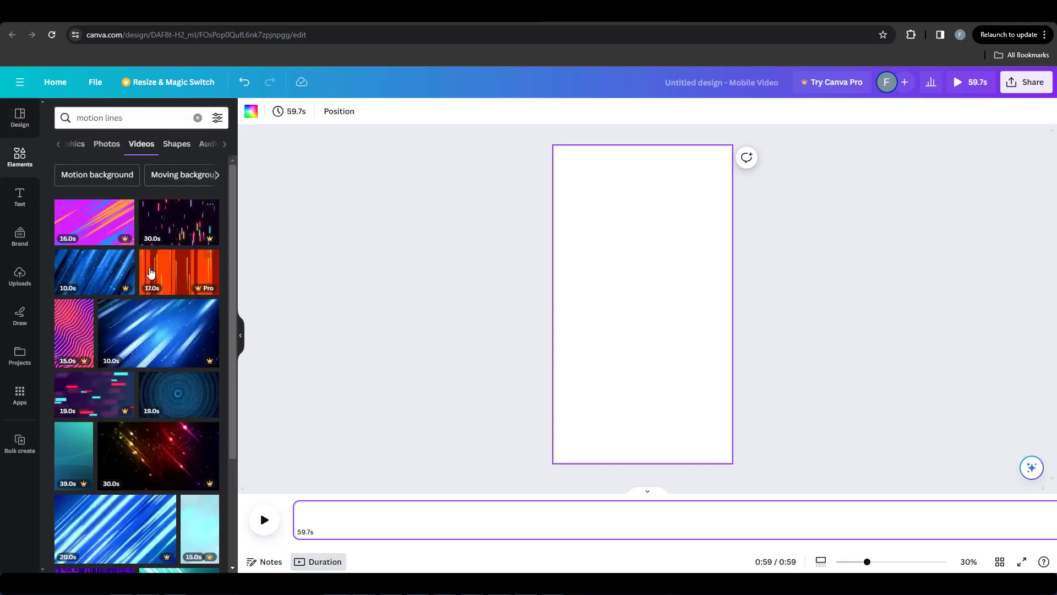
left_click(188, 389)
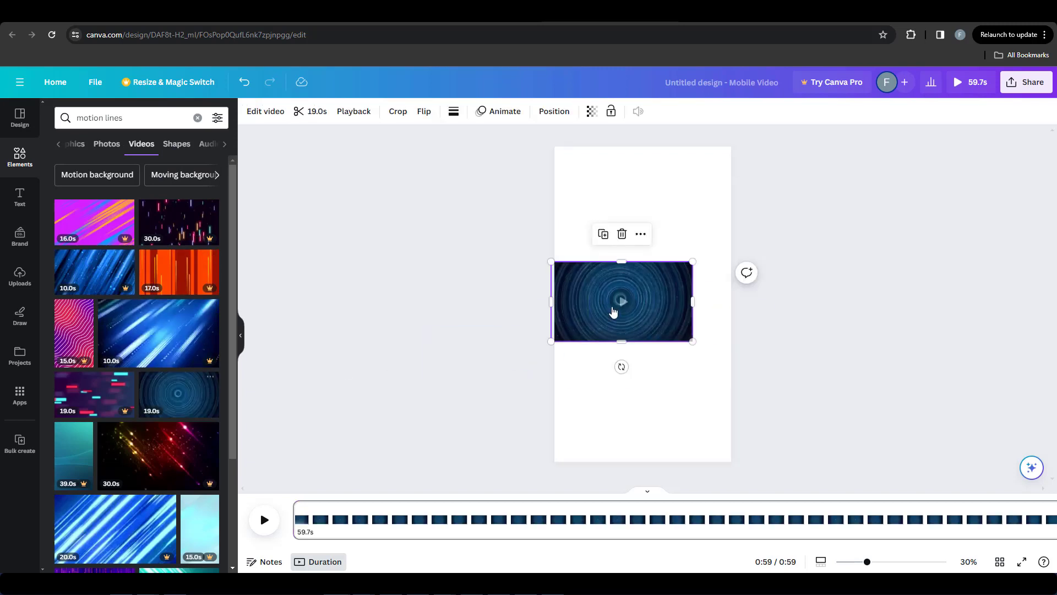
Step: Stretch the circles video to cover the whole page and shift it so the circle pattern is centred
left_click_drag(622, 315, 599, 461)
left_click_drag(697, 305, 732, 305)
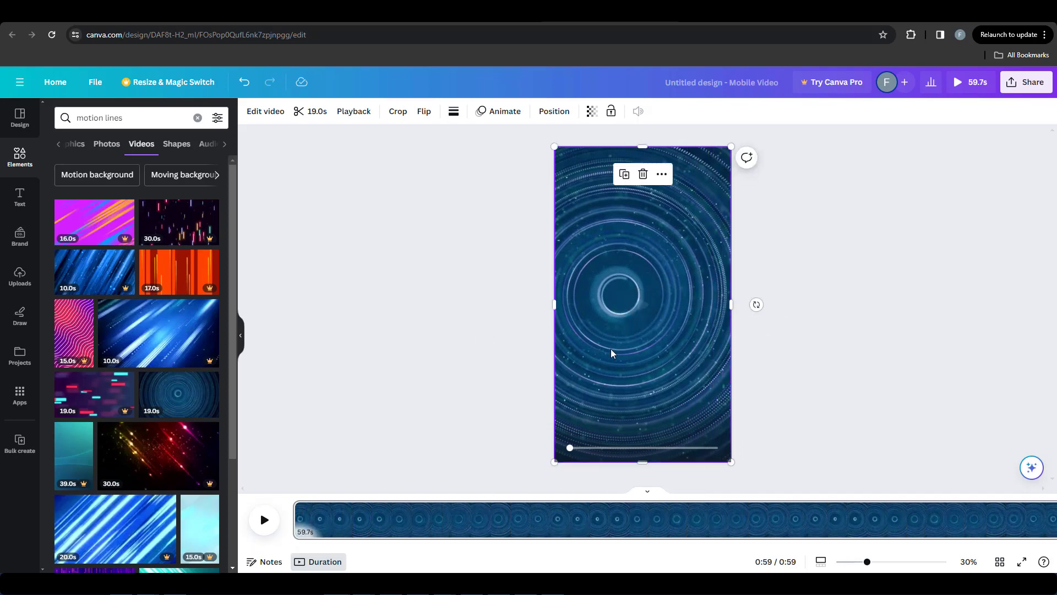
left_click(423, 441)
left_click(395, 513)
left_click_drag(394, 494, 500, 488)
left_click(672, 337)
left_click_drag(636, 351, 658, 351)
left_click_drag(577, 304, 561, 305)
left_click(488, 306)
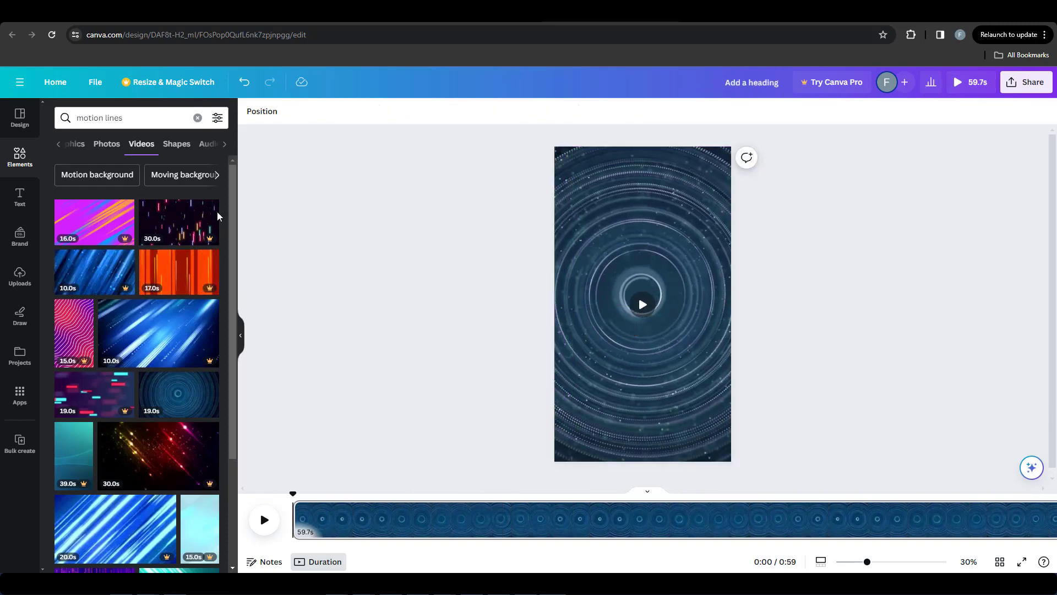
Step: Add a heading near the top of the page reading "Riddle Me This", copied from cell A2 of the Riddles AI spreadsheet
left_click(19, 197)
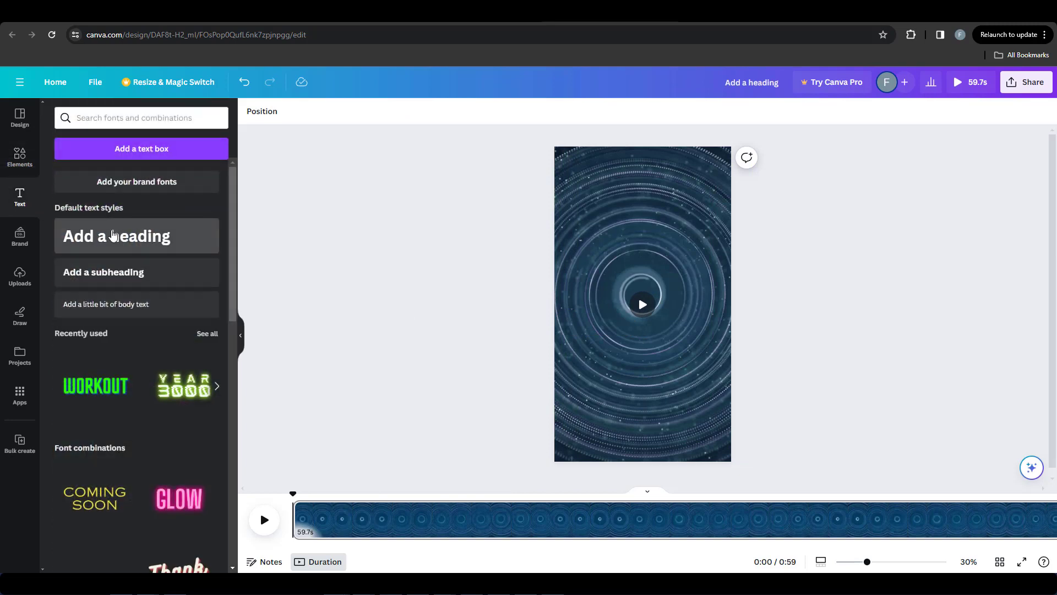
left_click(218, 238)
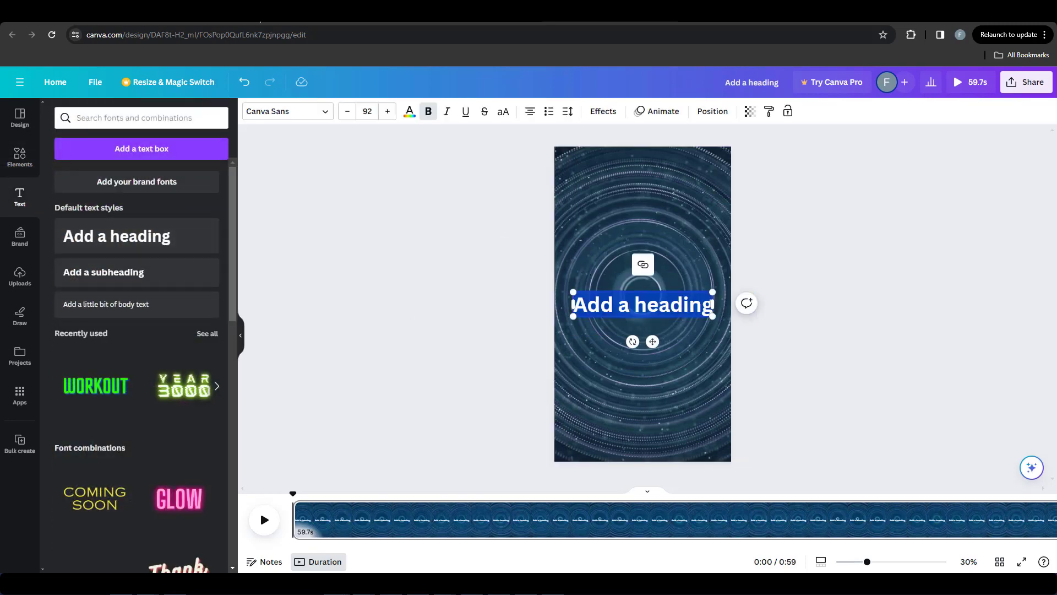
left_click(337, 14)
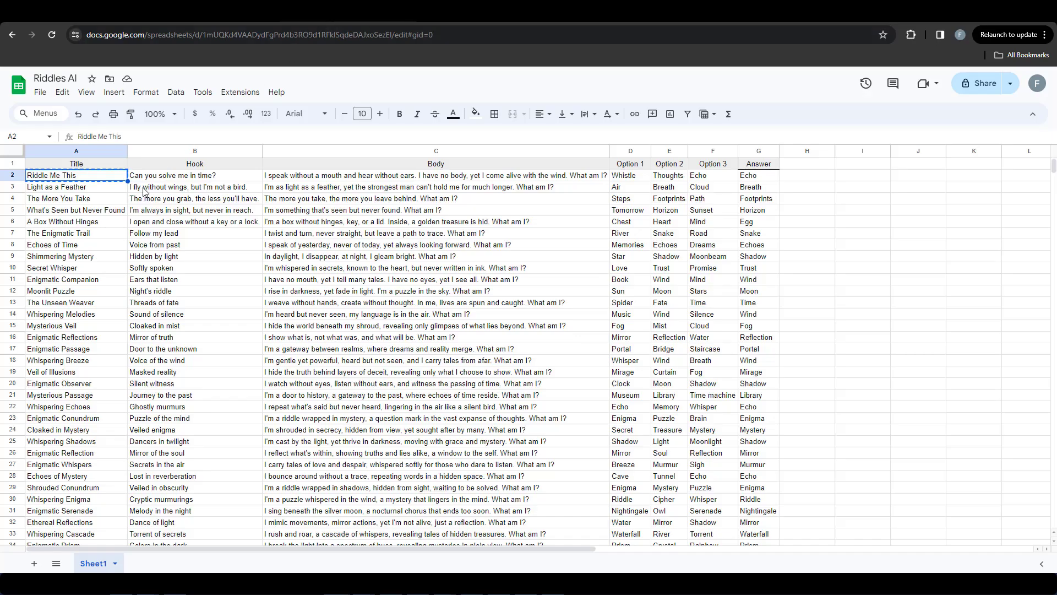
right_click(101, 180)
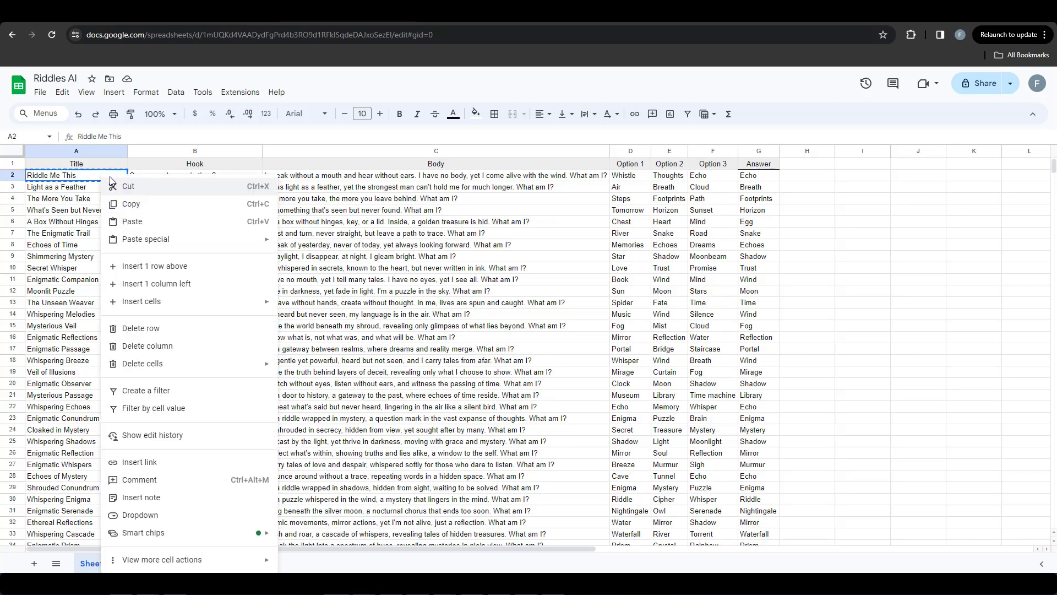
left_click(123, 203)
left_click(606, 14)
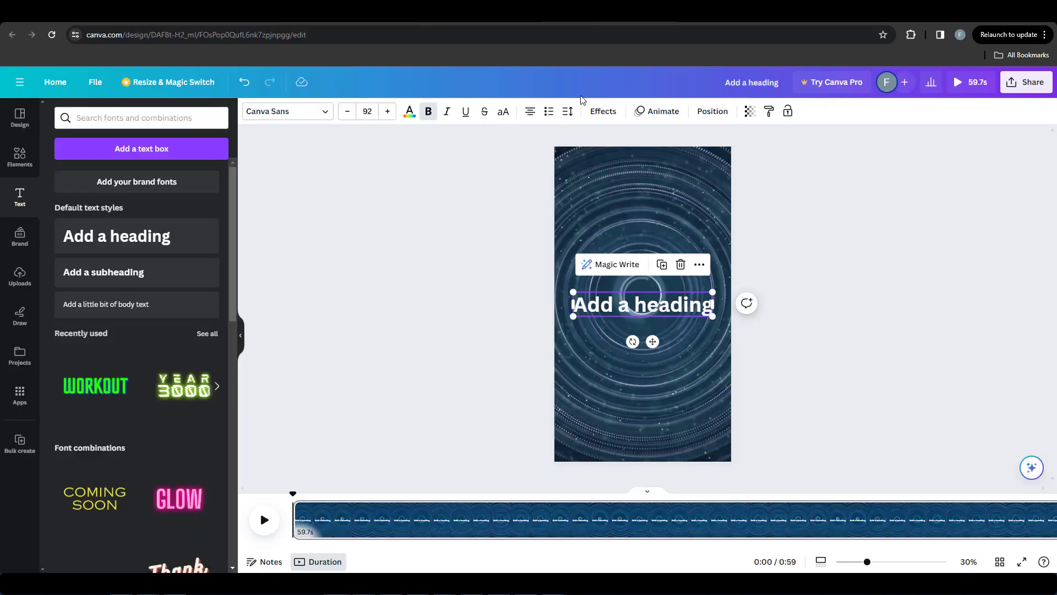
double_click(659, 302)
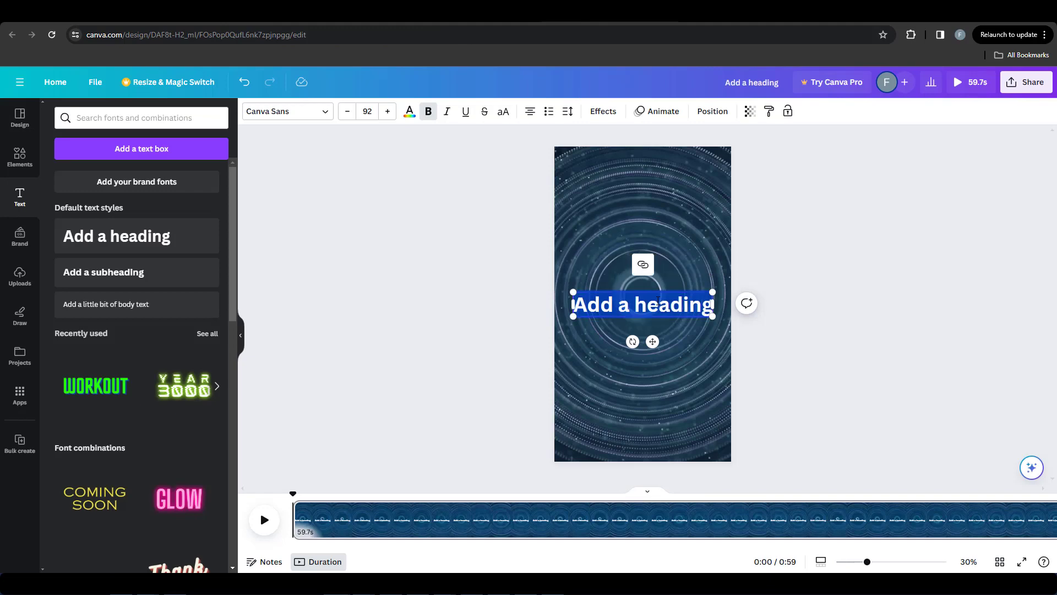
key("ctrl+v")
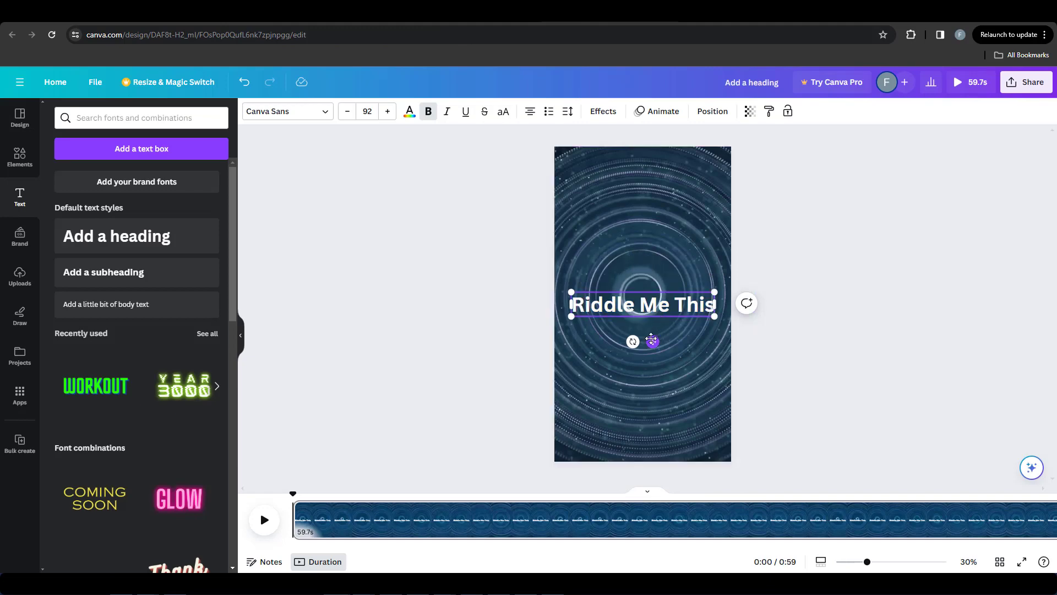
left_click_drag(658, 339, 655, 216)
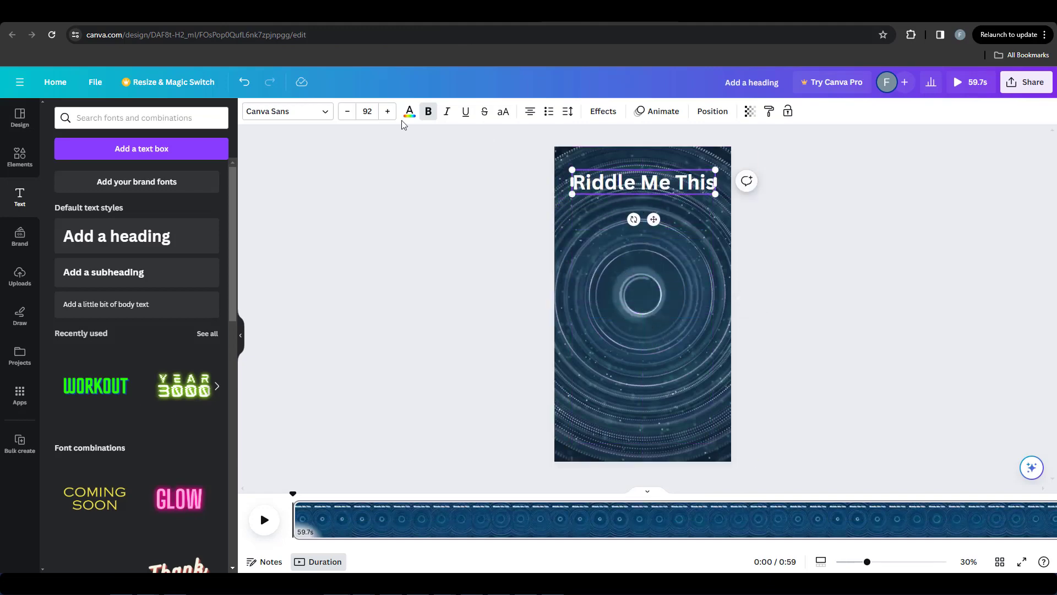
Step: Set the "Riddle Me This" heading's font to Antonio and its size to 120
left_click(387, 112)
left_click(387, 111)
left_click(387, 112)
left_click(387, 111)
left_click(387, 112)
left_click(387, 112)
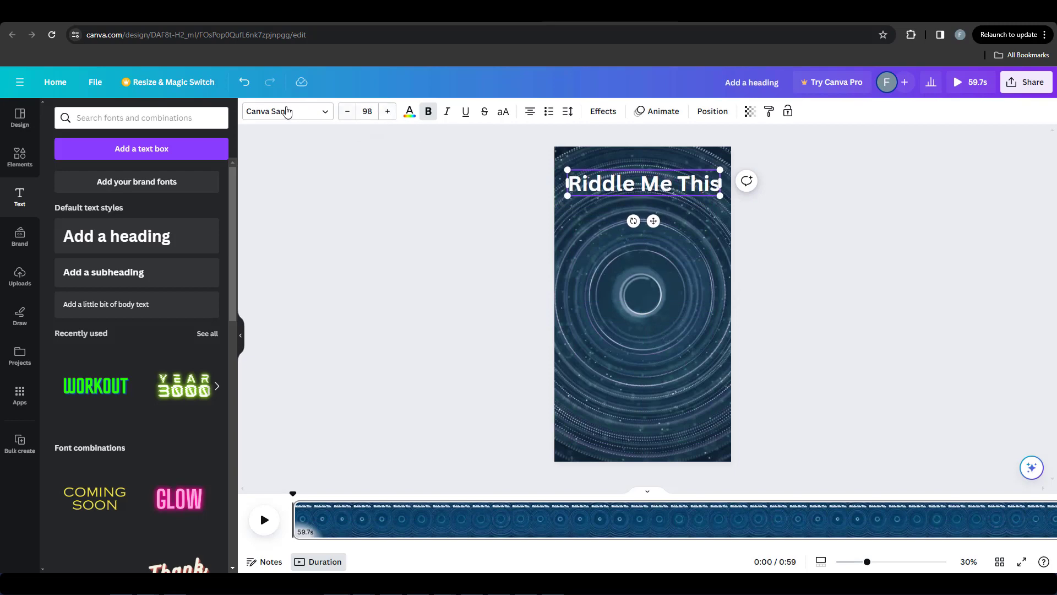
left_click(287, 112)
type("anto")
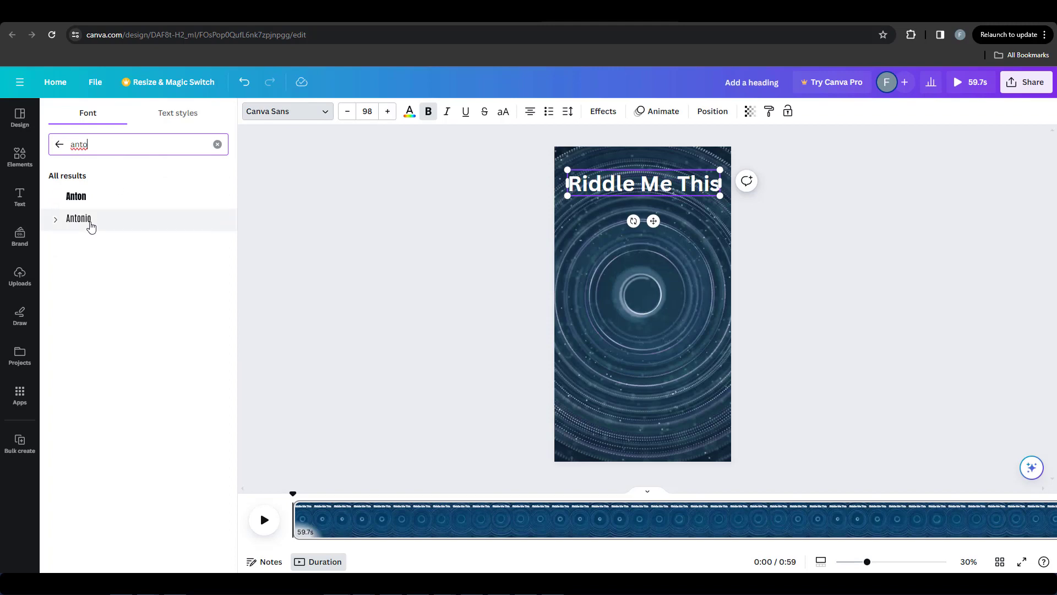
left_click(365, 112)
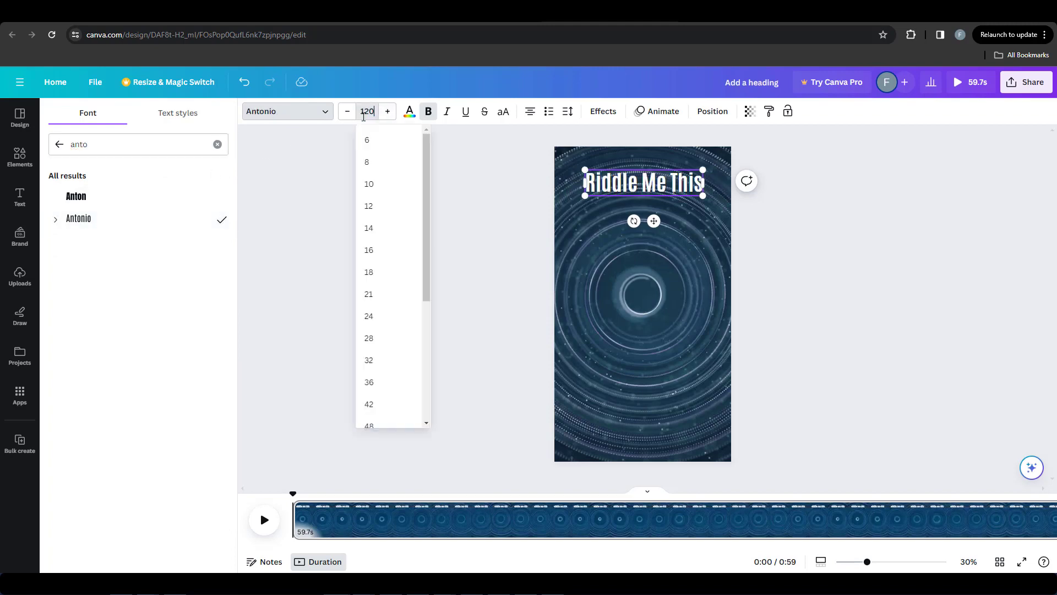
key("Return")
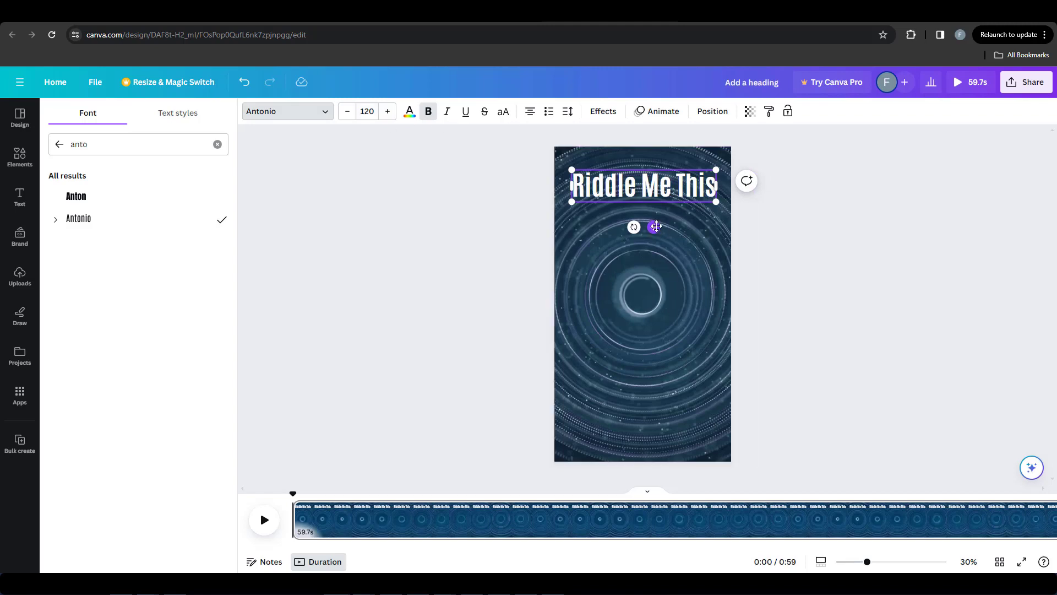
Step: Move the "Riddle Me This" heading slightly down and centre it horizontally on the page
left_click_drag(654, 227, 656, 230)
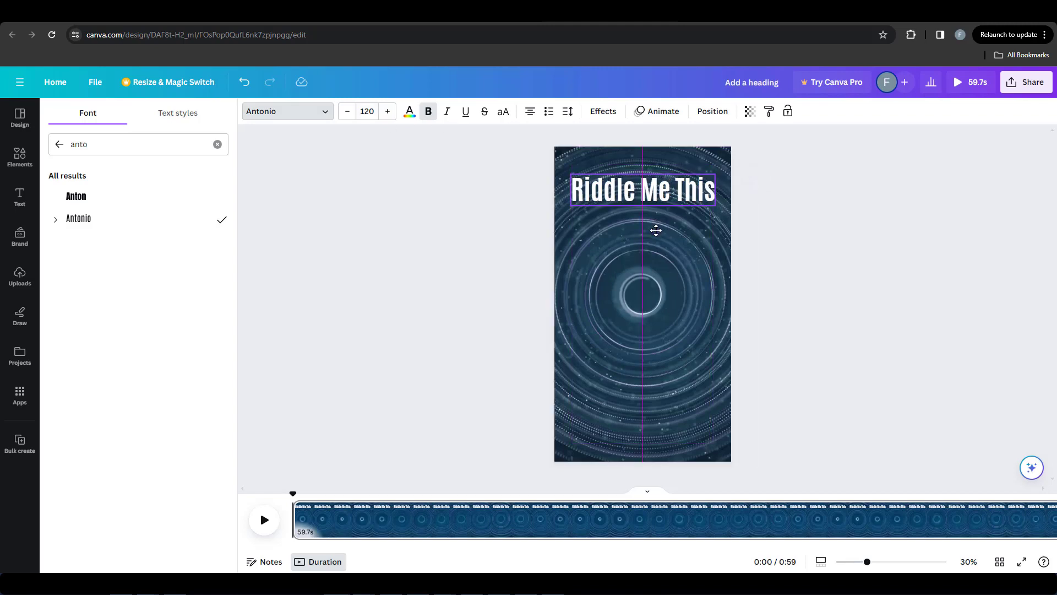
left_click(698, 230)
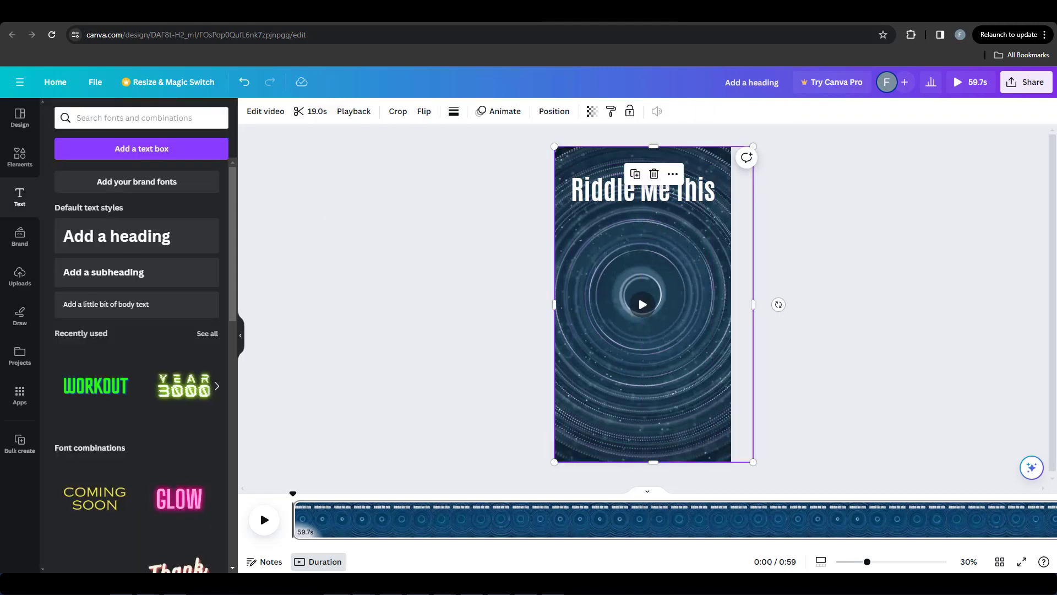
key("Escape")
Step: Add a rounded rectangle from the shapes and fit it over the "Riddle Me This" heading area as a banner
left_click(20, 157)
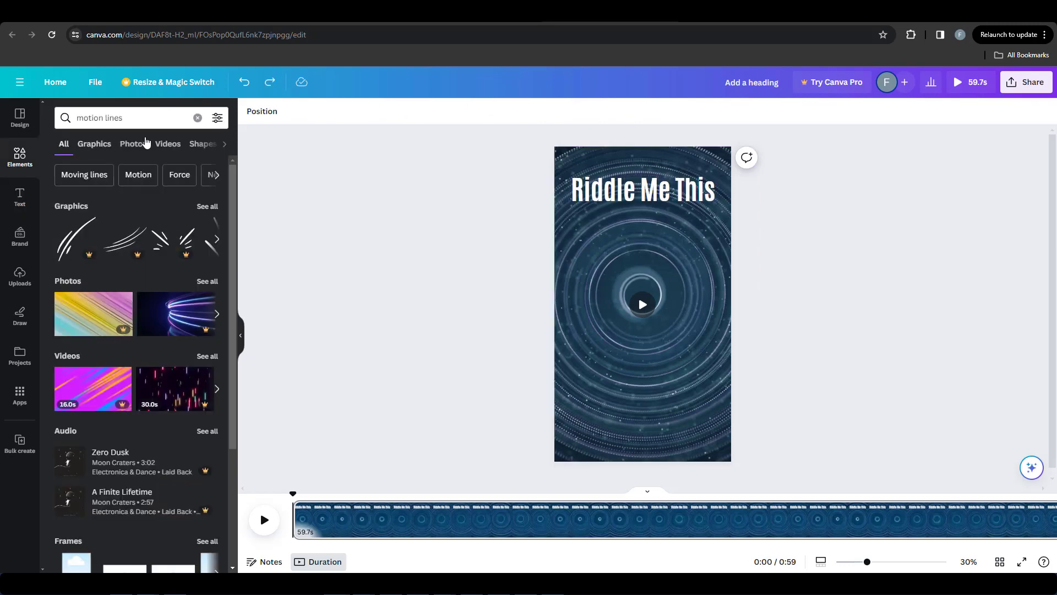
left_click(198, 119)
left_click_drag(104, 281, 724, 280)
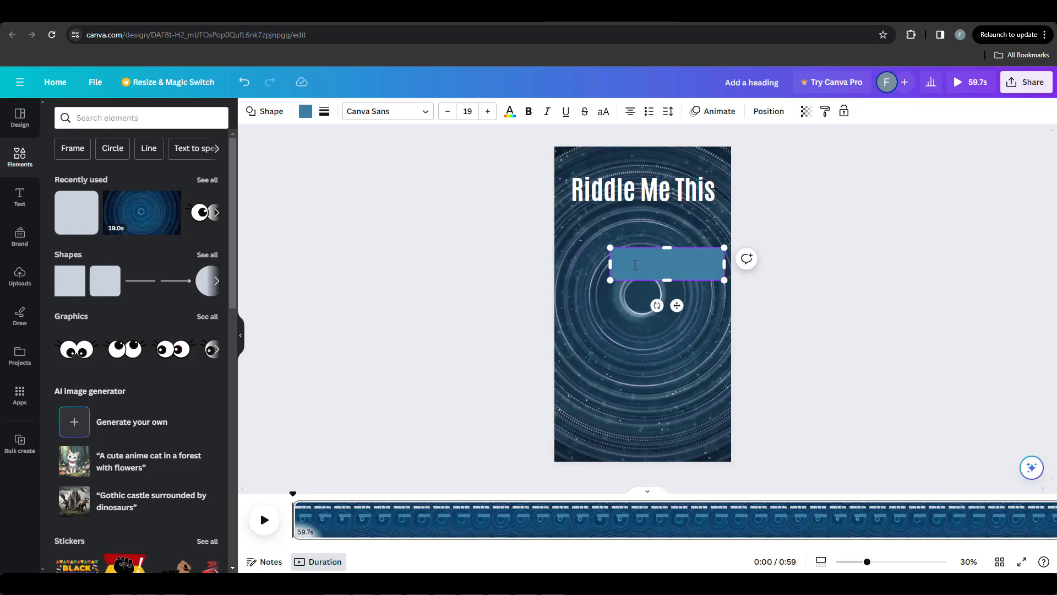
left_click_drag(632, 259, 585, 180)
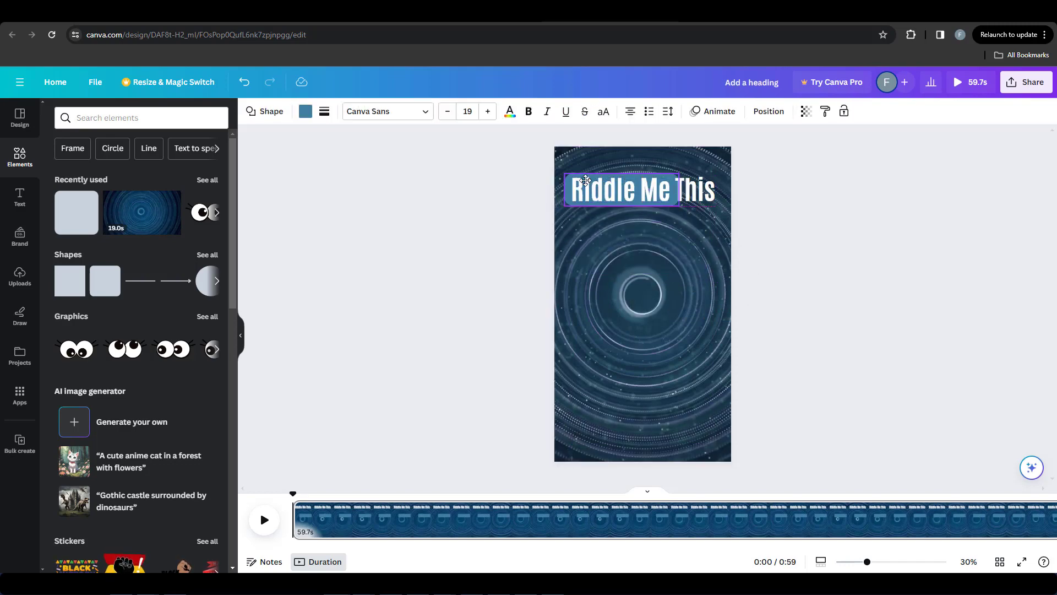
left_click_drag(679, 203, 720, 210)
Step: Fill the heading's rounded banner with the blue-to-pink gradient
left_click(304, 115)
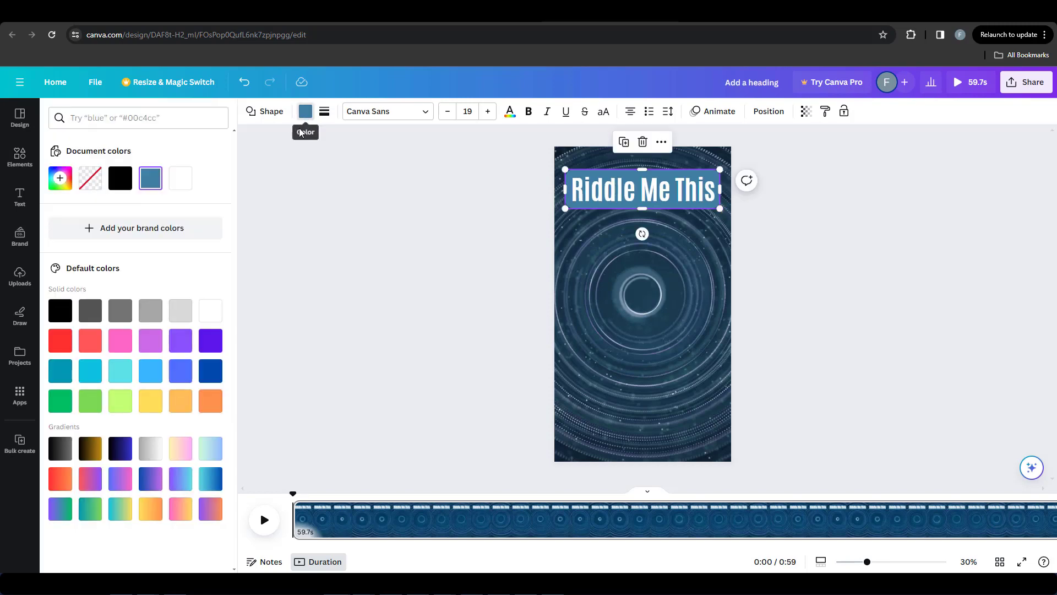
left_click(123, 487)
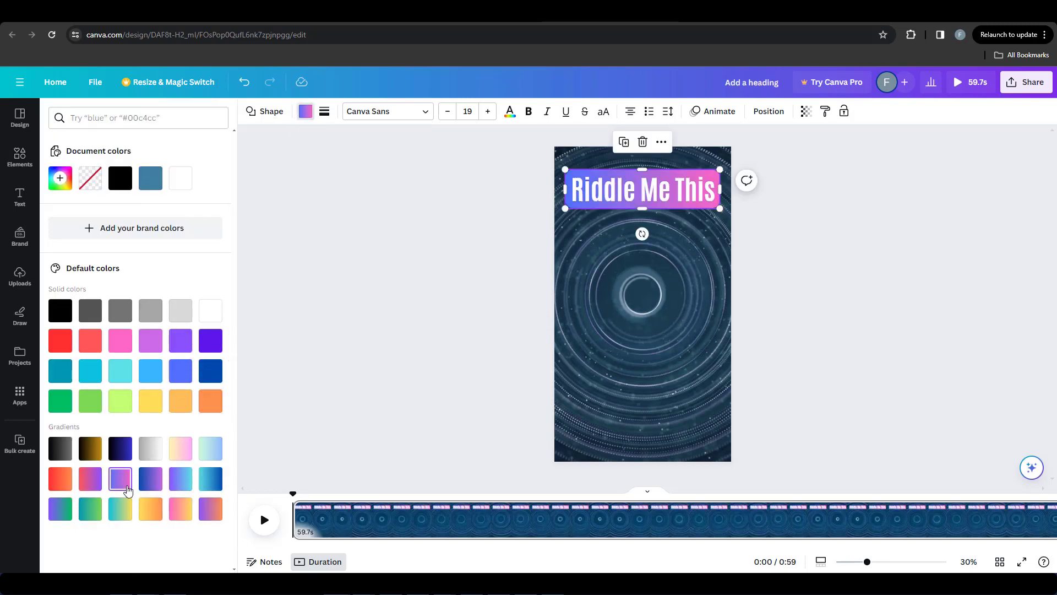
left_click(643, 311)
left_click(506, 291)
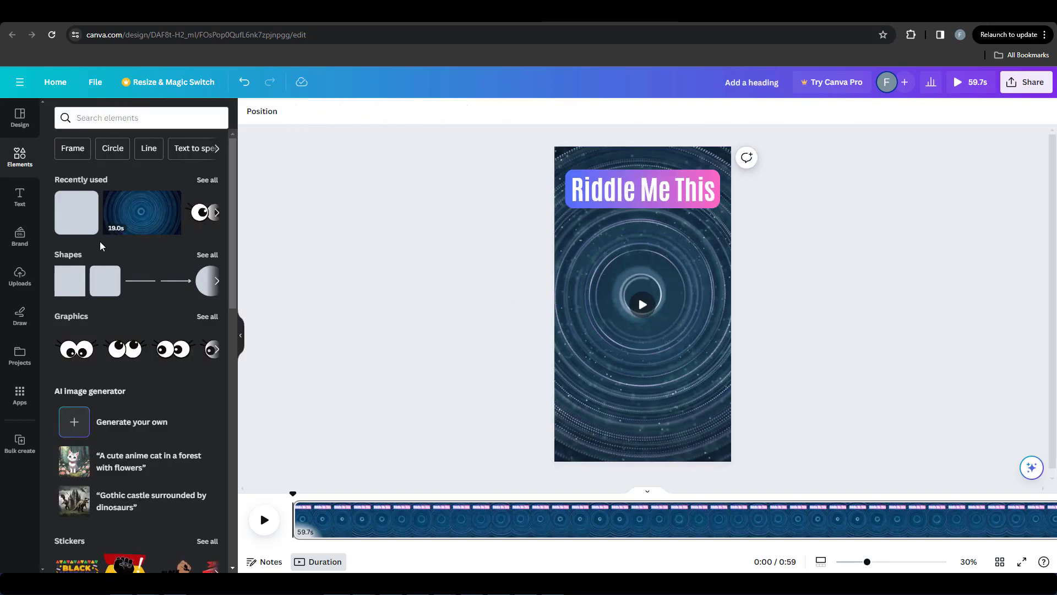
key("ctrl+z")
Step: Add a square shape, colour it black and stretch it to cover the whole page
left_click_drag(67, 291, 573, 255)
left_click(300, 112)
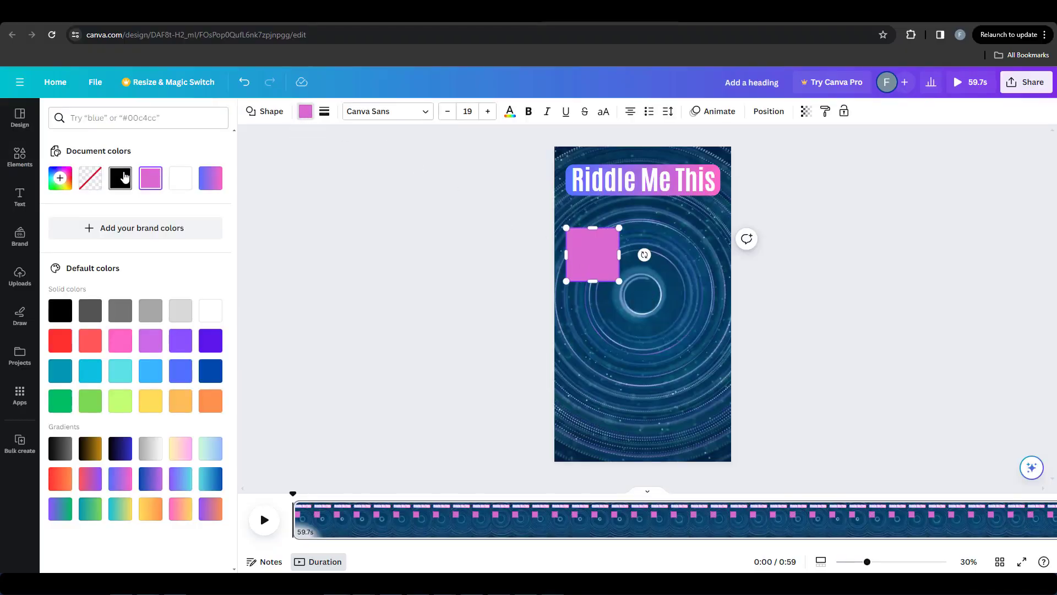
left_click(120, 178)
left_click_drag(564, 226, 565, 146)
left_click_drag(566, 214, 554, 213)
left_click_drag(619, 213, 732, 215)
left_click_drag(642, 281, 639, 461)
Step: Set the black overlay's transparency to 21 and send it backward behind the heading and its banner
left_click(808, 112)
left_click_drag(805, 155, 721, 156)
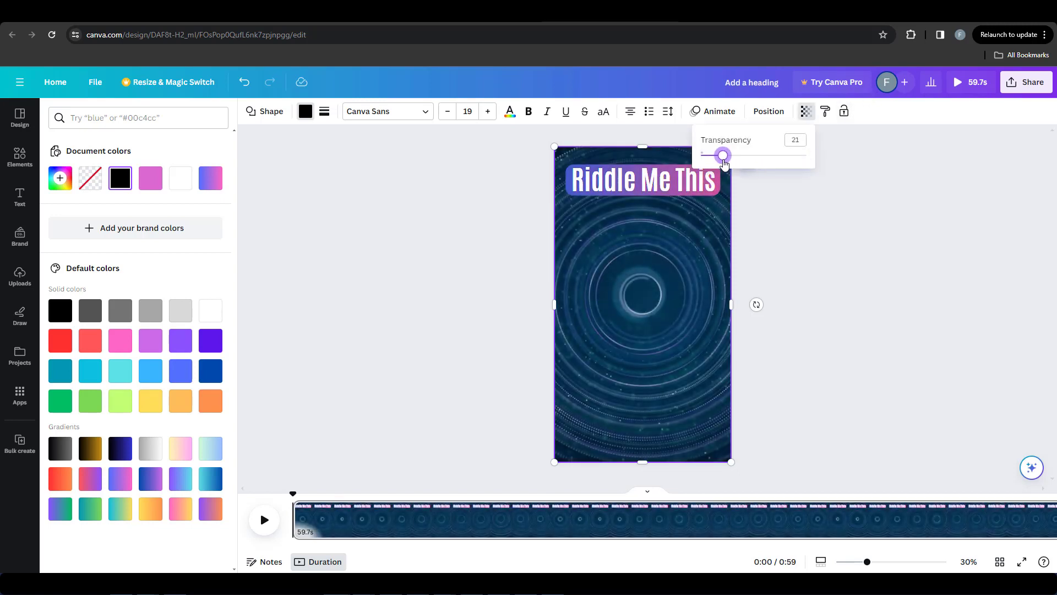
right_click(691, 239)
right_click(639, 288)
left_click(700, 337)
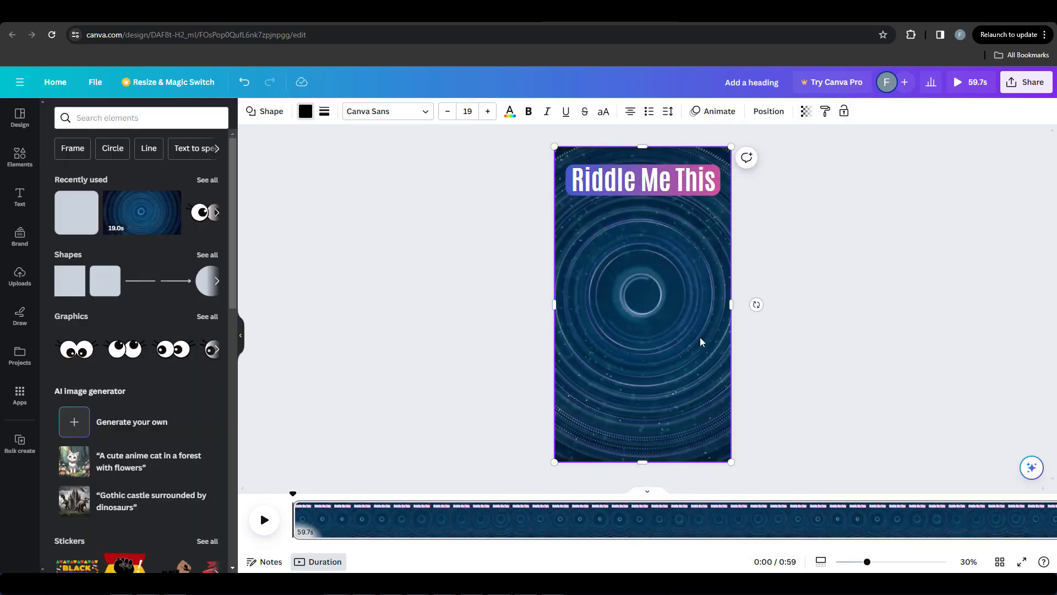
right_click(624, 326)
mouse_move(686, 405)
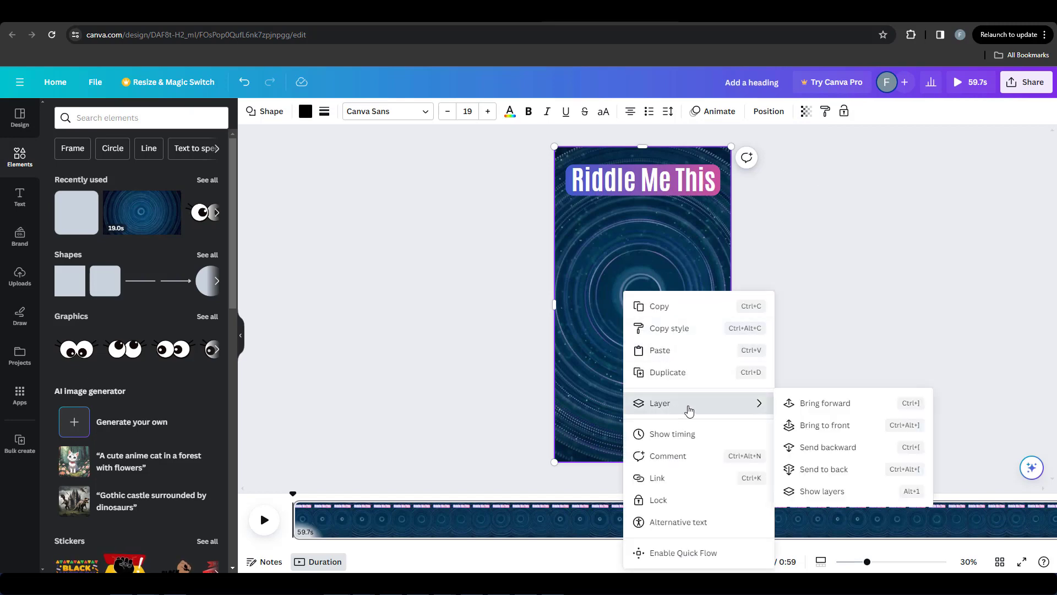
left_click(841, 451)
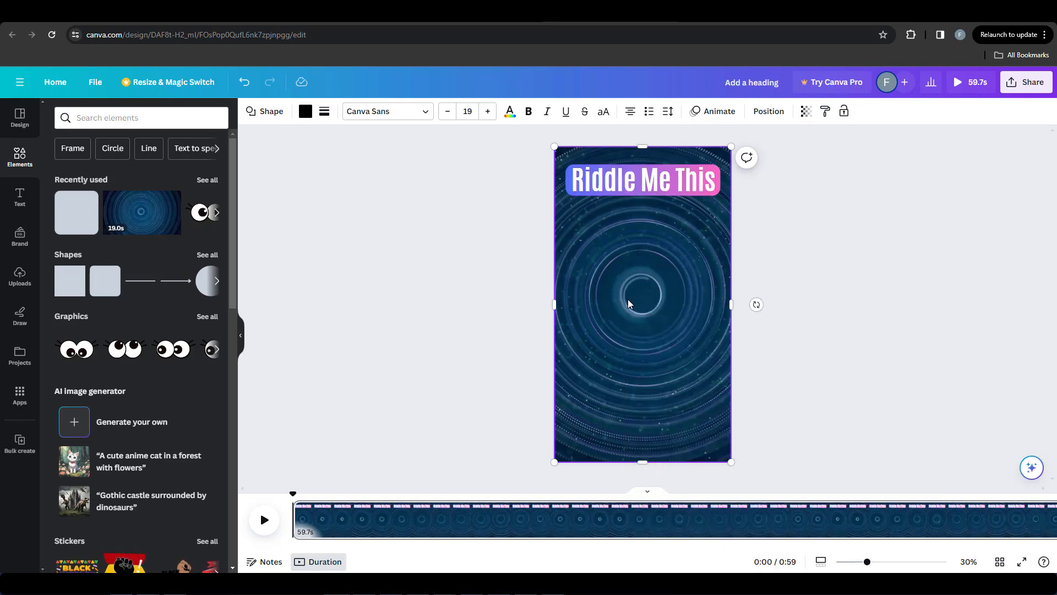
left_click(438, 297)
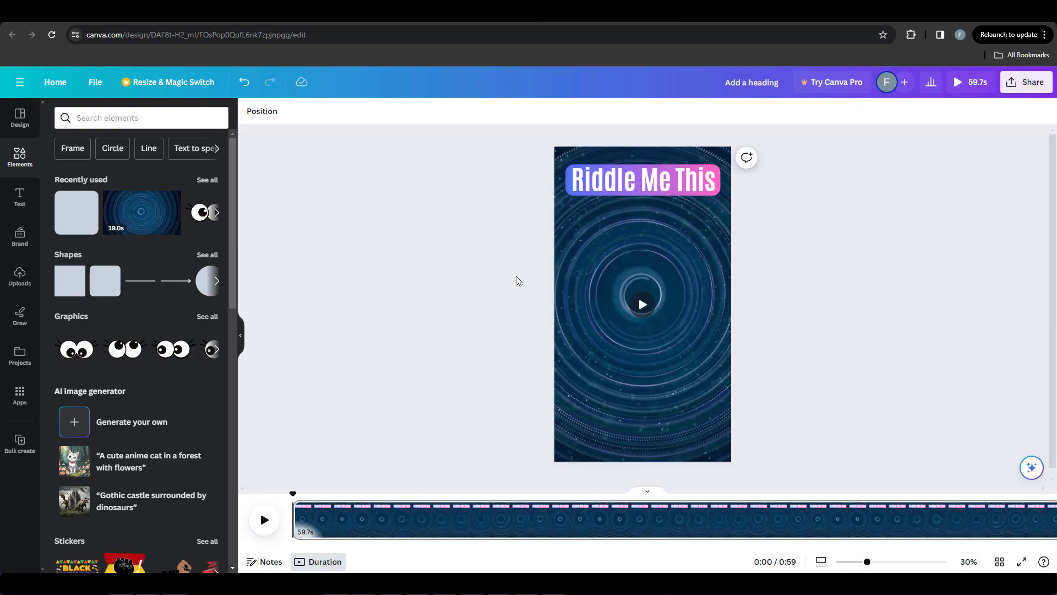
Step: Copy the hook "Can you solve me in time?" from cell B2 of the Riddles AI spreadsheet into a new subheading on the Canva page
left_click(333, 13)
left_click(164, 176)
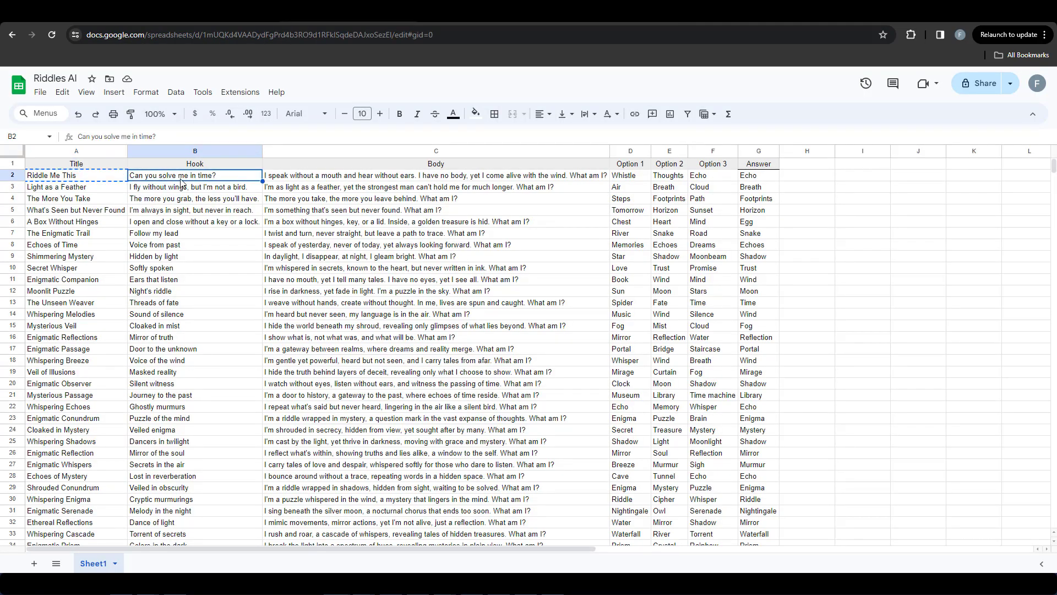
key("ctrl+c")
left_click(562, 23)
left_click(20, 196)
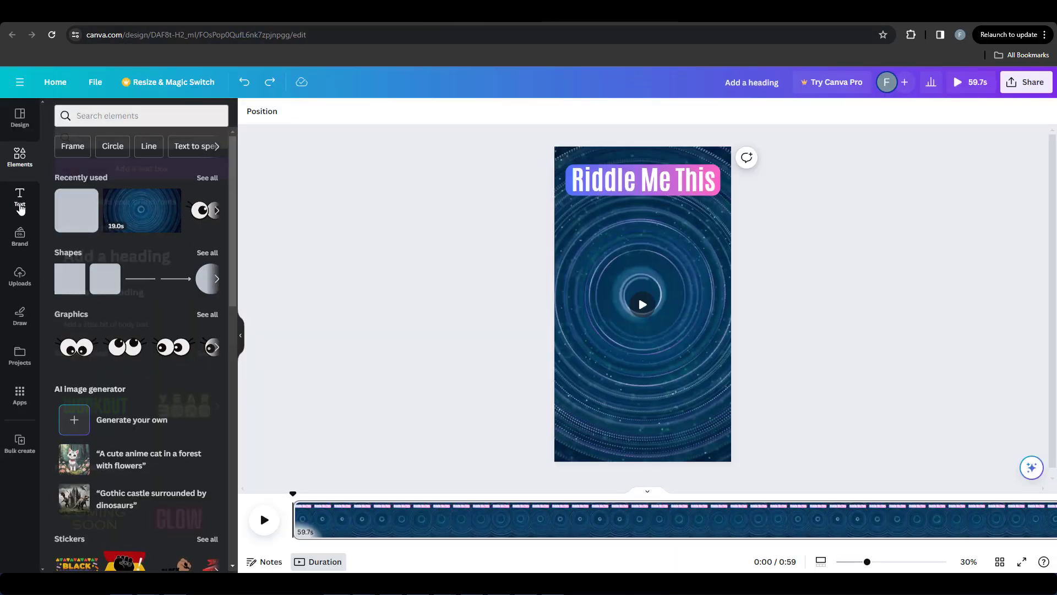
left_click_drag(110, 272, 621, 278)
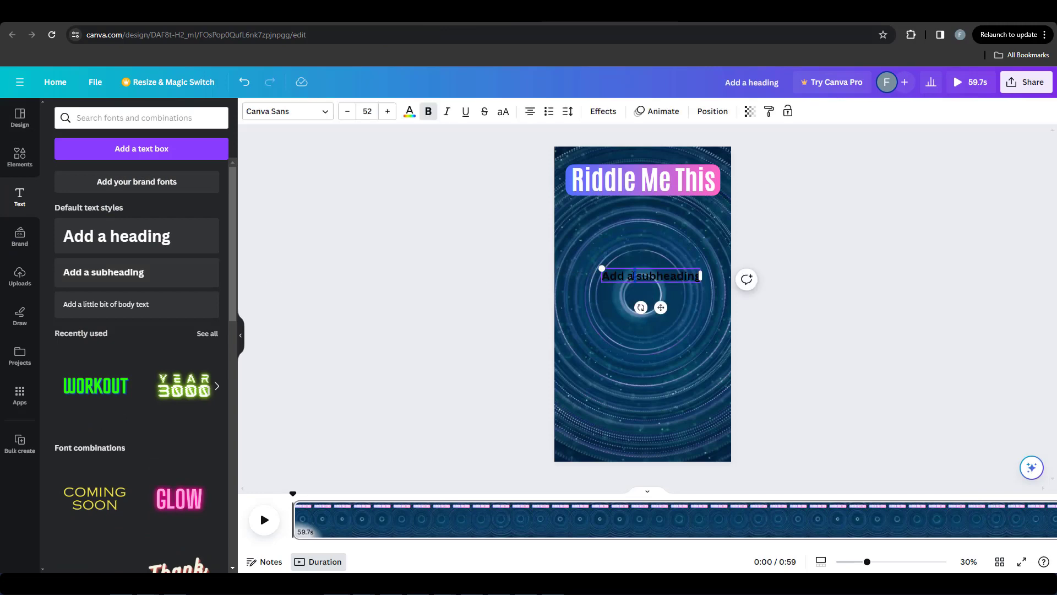
double_click(633, 275)
key("ctrl+v")
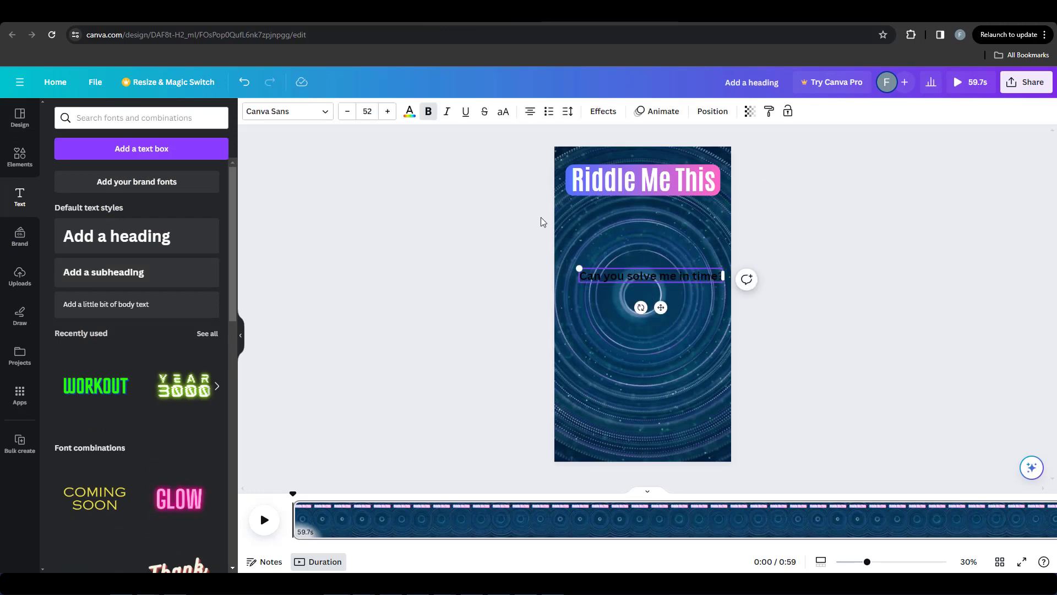
Step: Set the hook text's font to Anton and its size to 120
left_click(417, 112)
left_click(267, 111)
type("anto")
left_click(88, 201)
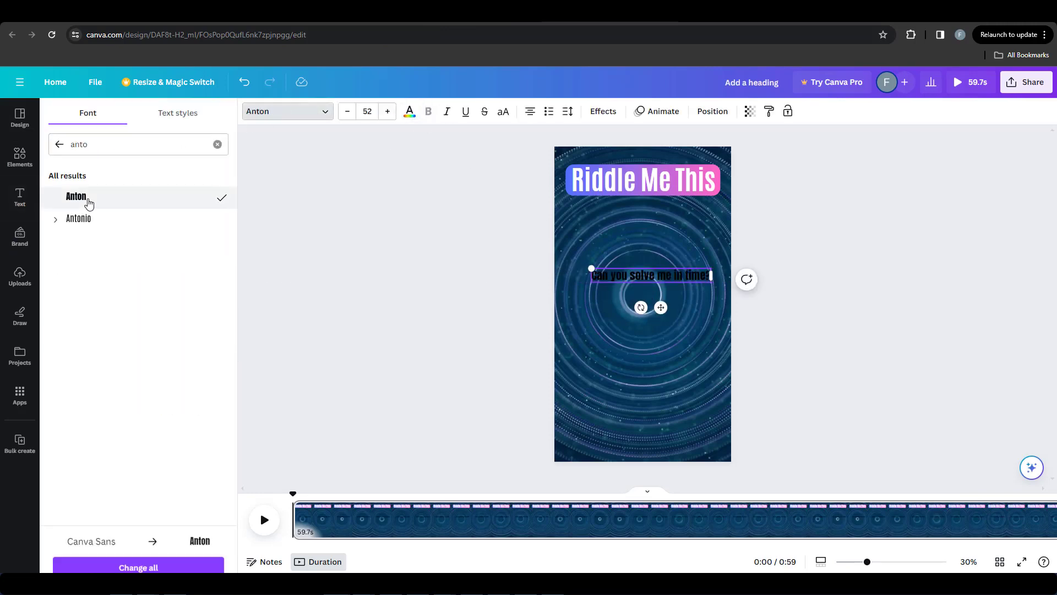
left_click(367, 111)
key("Return")
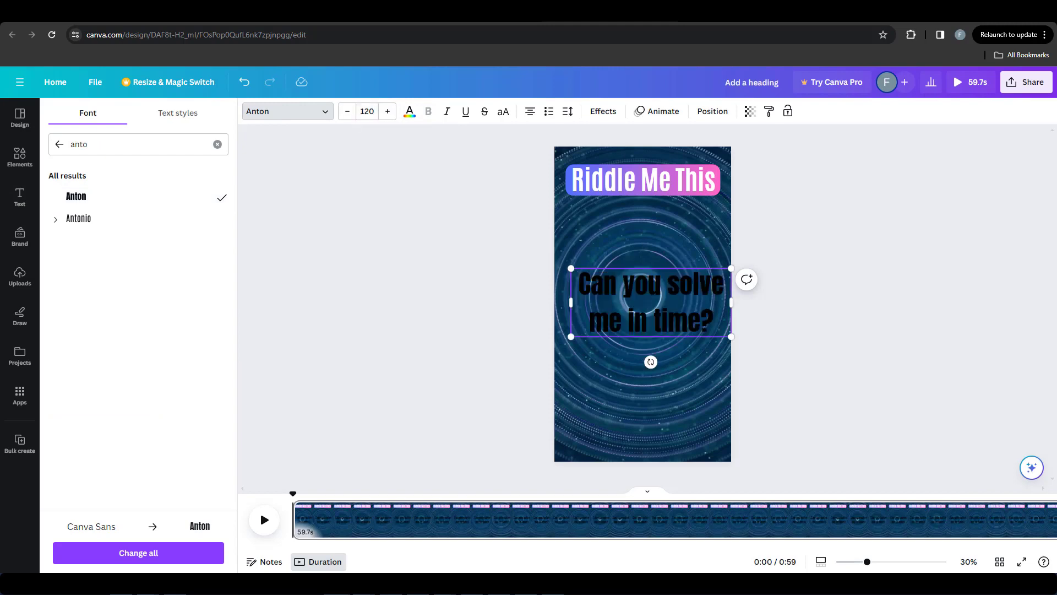
Step: Change the hook text's colour to white
double_click(712, 315)
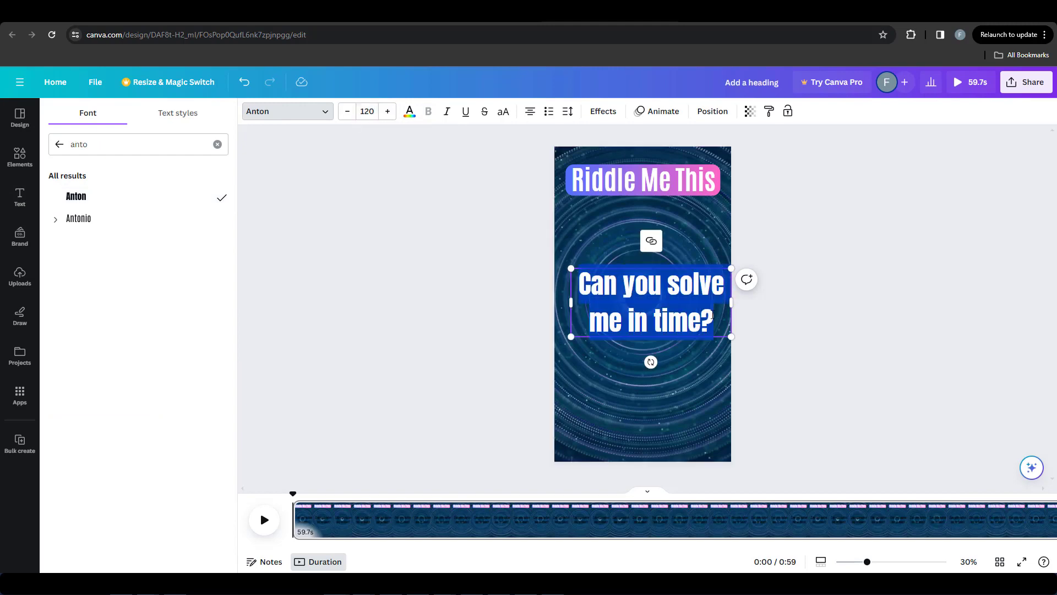
left_click(406, 112)
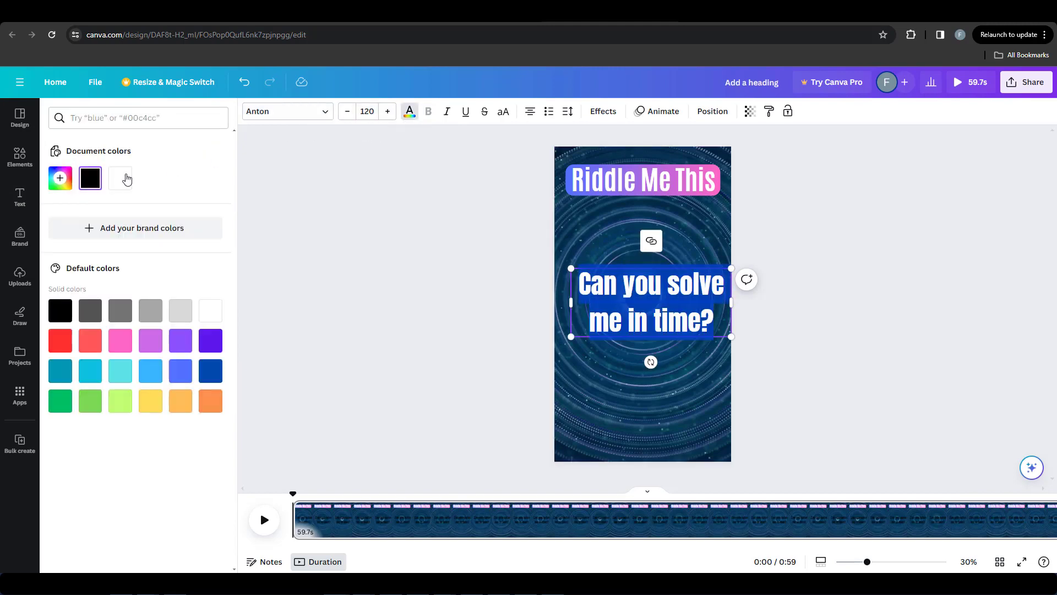
left_click(389, 112)
left_click(388, 113)
left_click(389, 112)
left_click(389, 112)
left_click(388, 113)
left_click(388, 112)
Step: Scale the hook text to size 136 so it spans the page width, and move it up below the banner
left_click_drag(731, 340, 714, 332)
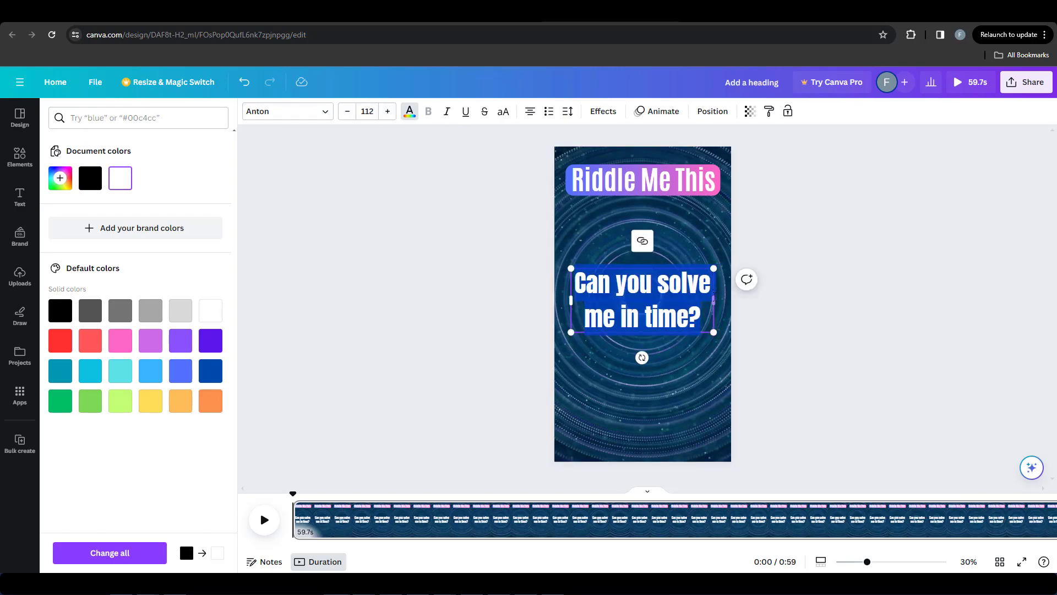
left_click(635, 347)
left_click(637, 331)
left_click_drag(571, 332, 558, 338)
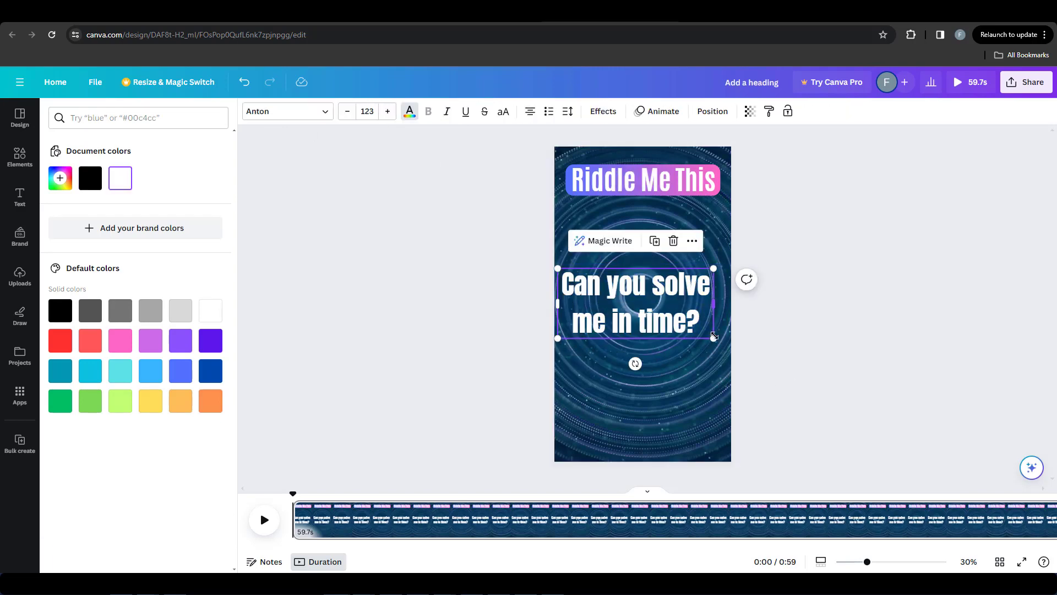
left_click_drag(715, 337, 735, 340)
left_click_drag(670, 308, 667, 271)
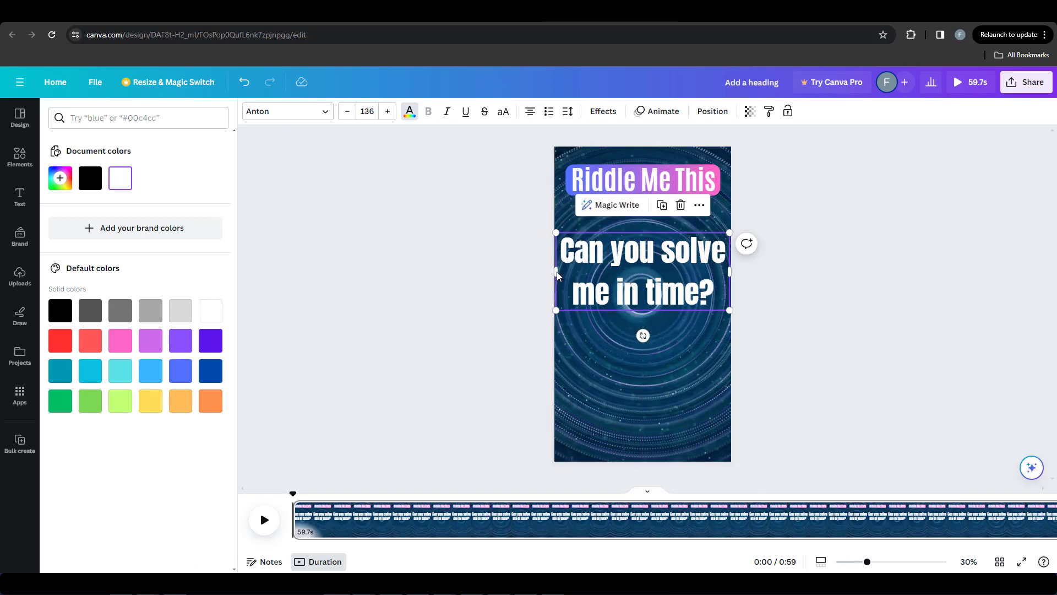
Step: Narrow the hook text box so it wraps onto three lines, and make the text uppercase
left_click_drag(557, 272, 572, 271)
left_click_drag(732, 270, 719, 276)
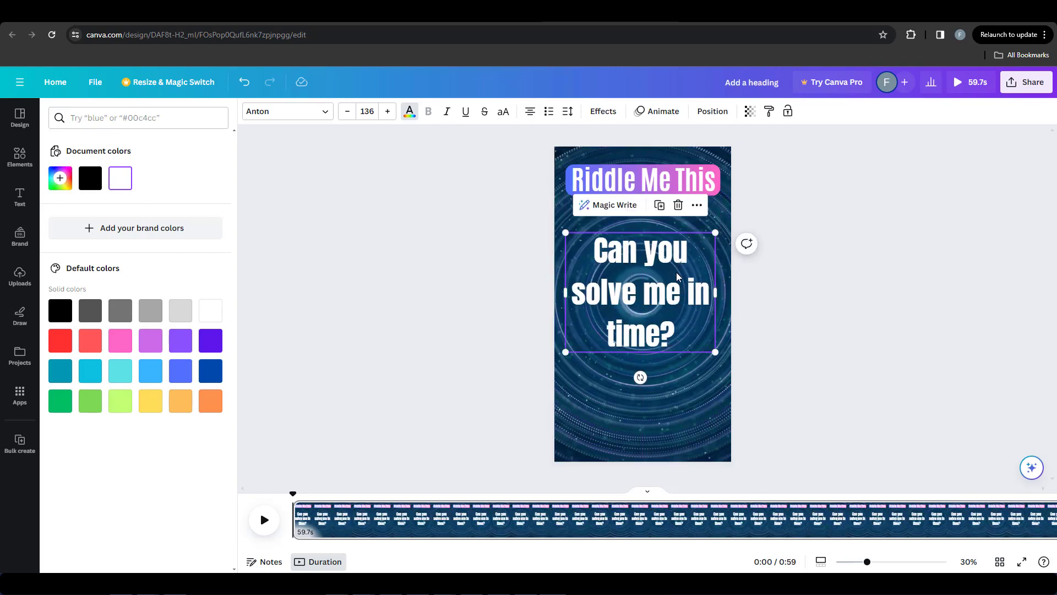
left_click(503, 113)
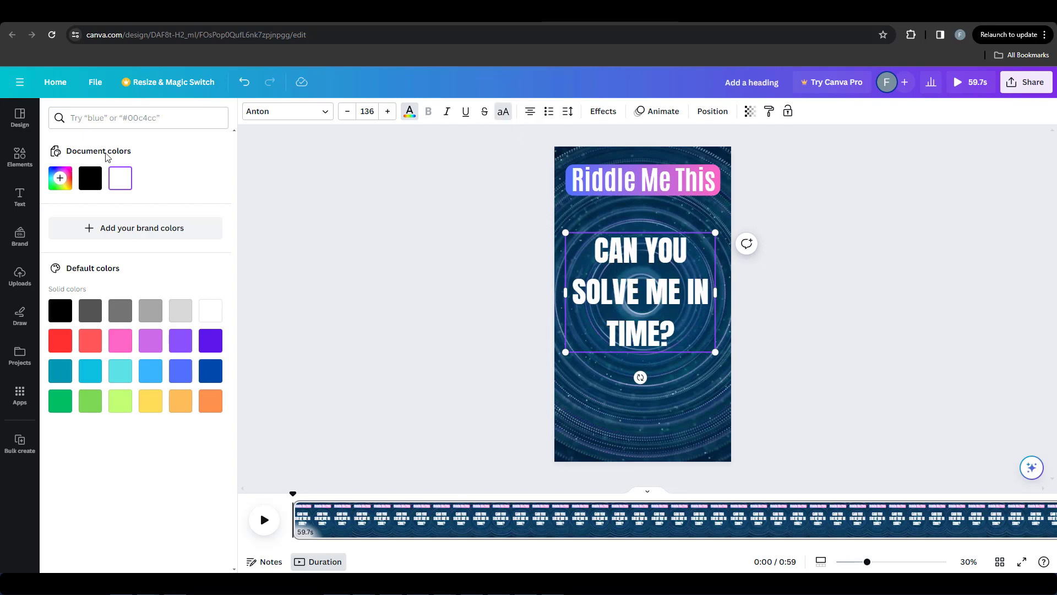
Step: Search the elements for "pointing up" and restrict the results to graphics
left_click(20, 157)
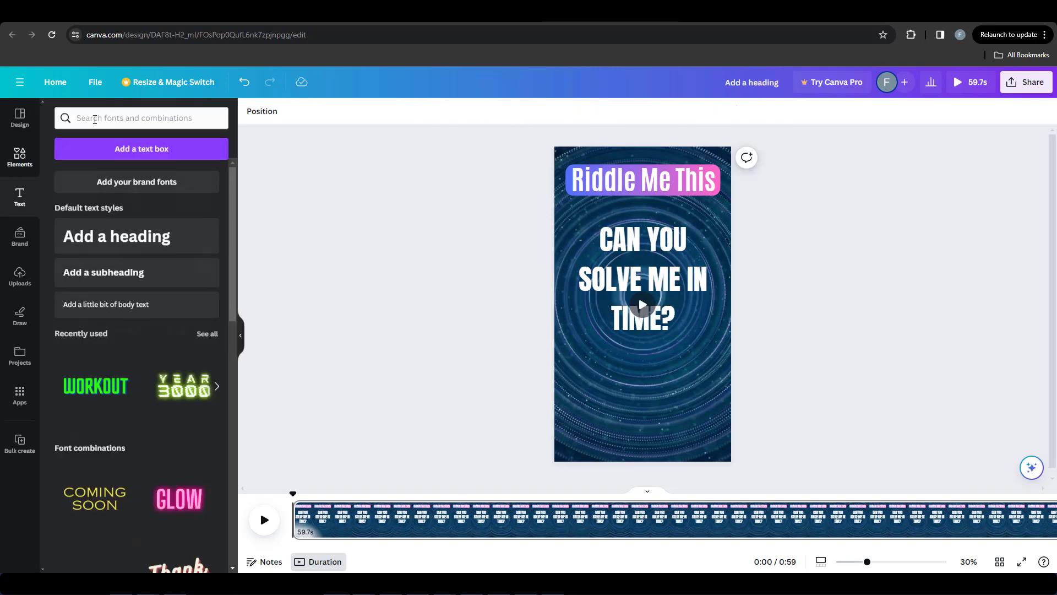
left_click(94, 119)
type("poin")
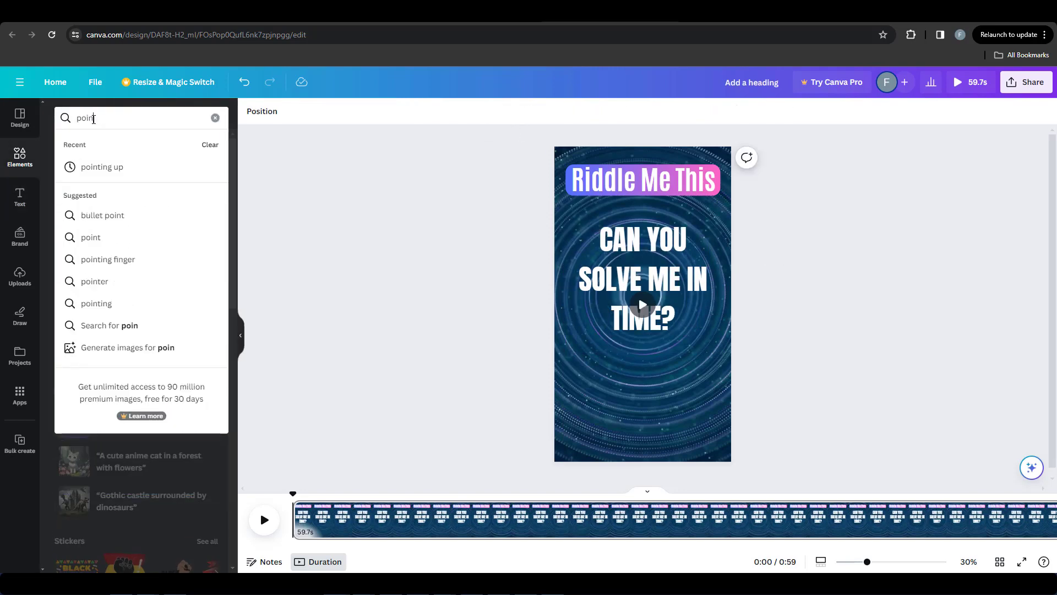
type("ting up")
key("Return")
left_click(94, 144)
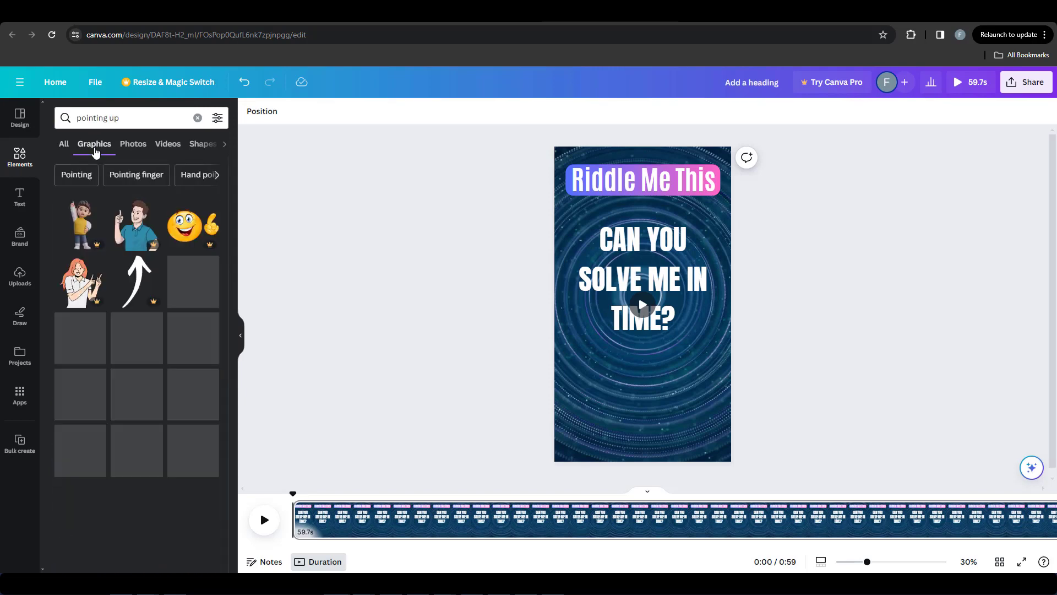
Step: Add the graphic of the brown-haired man in a white shirt pointing up, placed below the hook text along the page's lower edge
left_click_drag(193, 307, 600, 357)
mouse_move(662, 430)
left_mouse_down()
mouse_move(704, 449)
mouse_move(658, 428)
left_mouse_up()
left_click_drag(650, 327, 706, 335)
key("ctrl+z")
left_click_drag(656, 397, 664, 397)
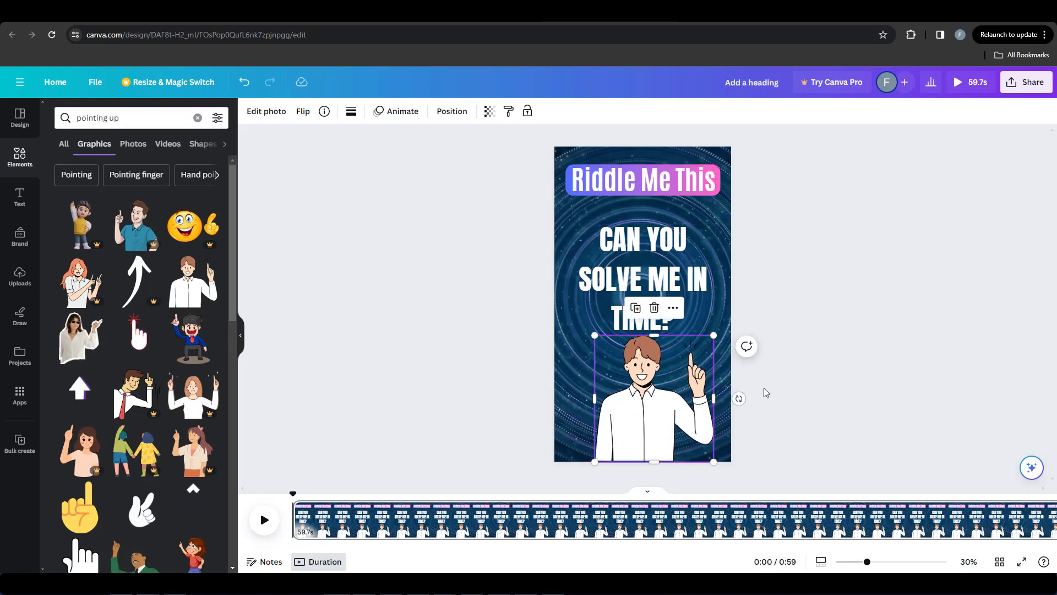
left_click(765, 394)
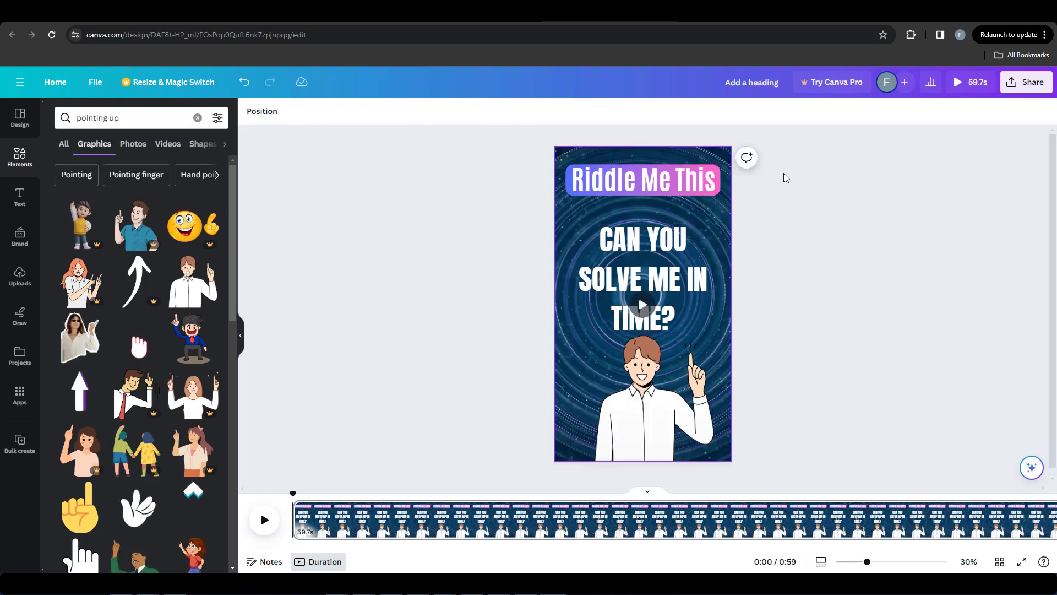
Step: Apply the Pop animation to the "Riddle Me This" heading together with its gradient banner
left_click_drag(793, 181, 710, 146)
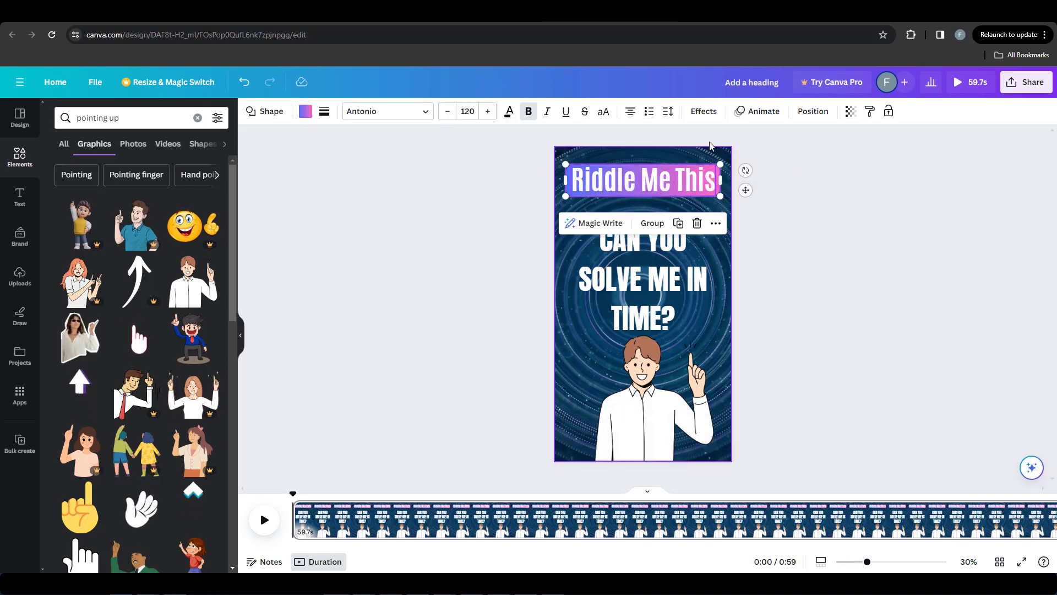
left_click(763, 111)
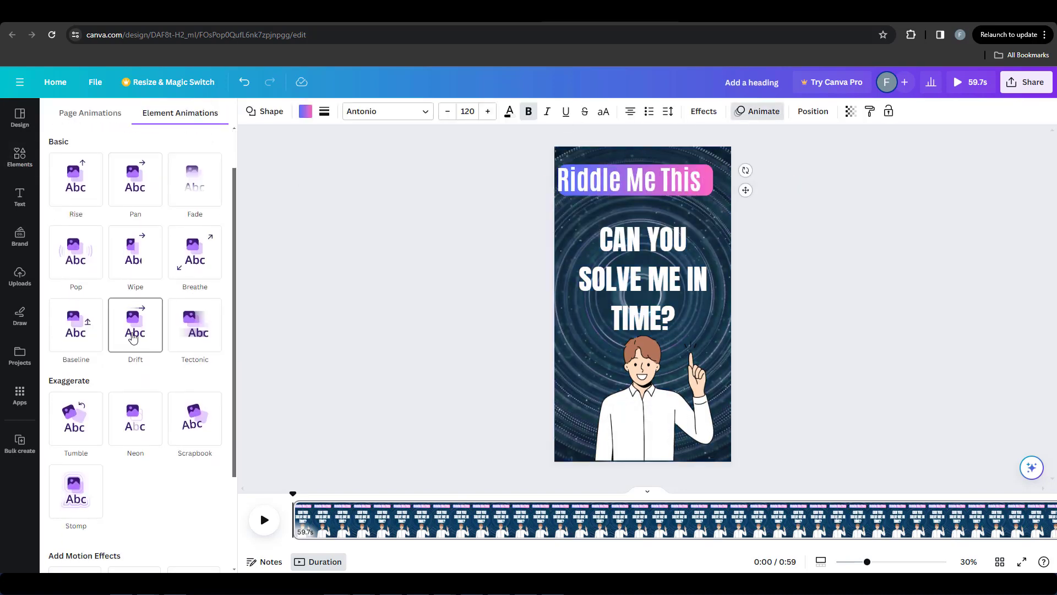
left_click(81, 258)
Step: Apply the Merge text animation to the hook text "CAN YOU SOLVE ME IN TIME?"
left_click(692, 267)
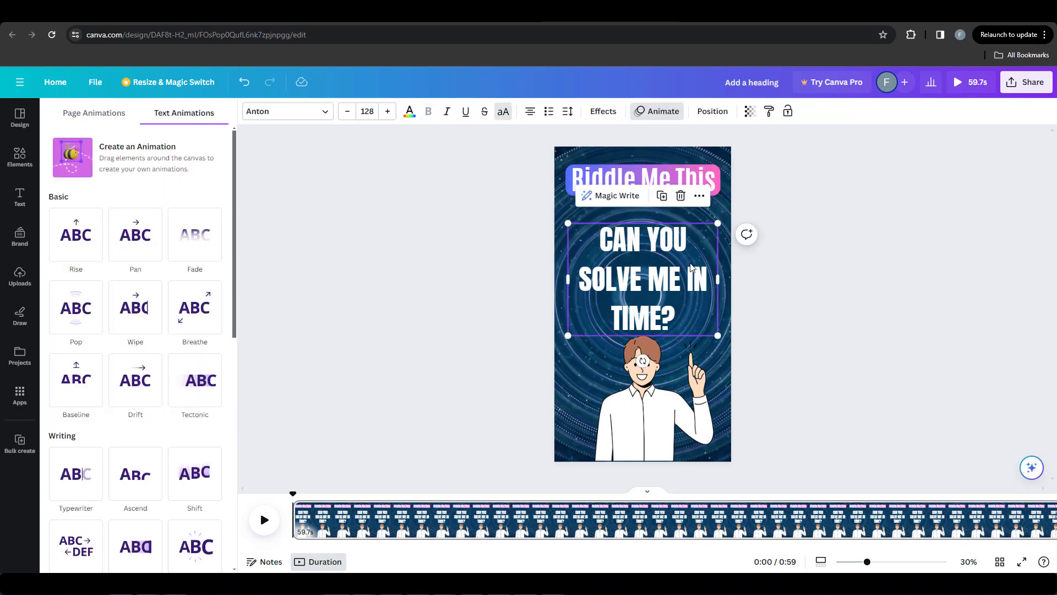
scroll(158, 269, "down", 1)
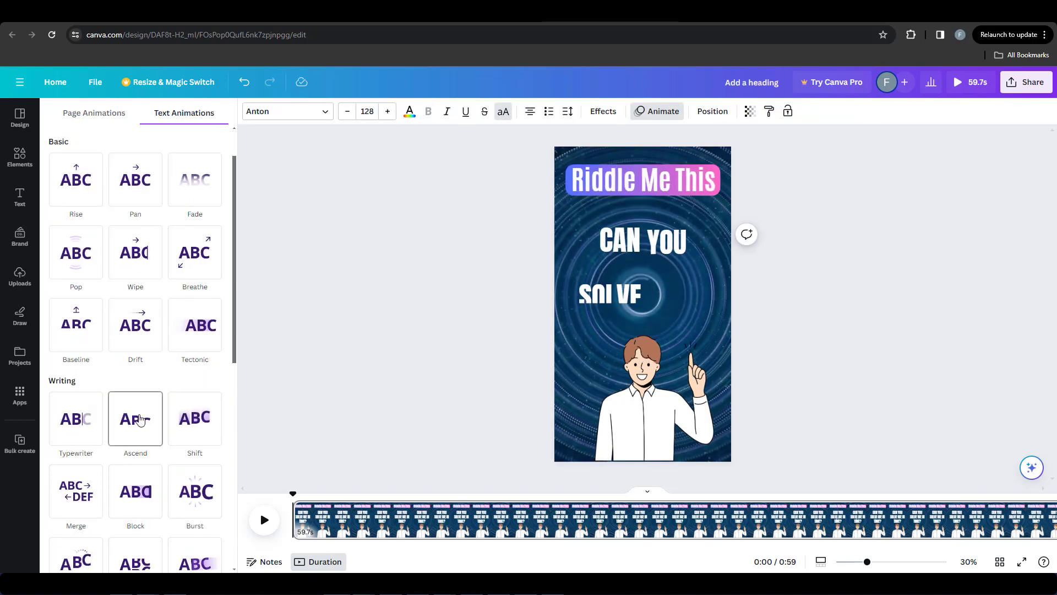
left_click(81, 494)
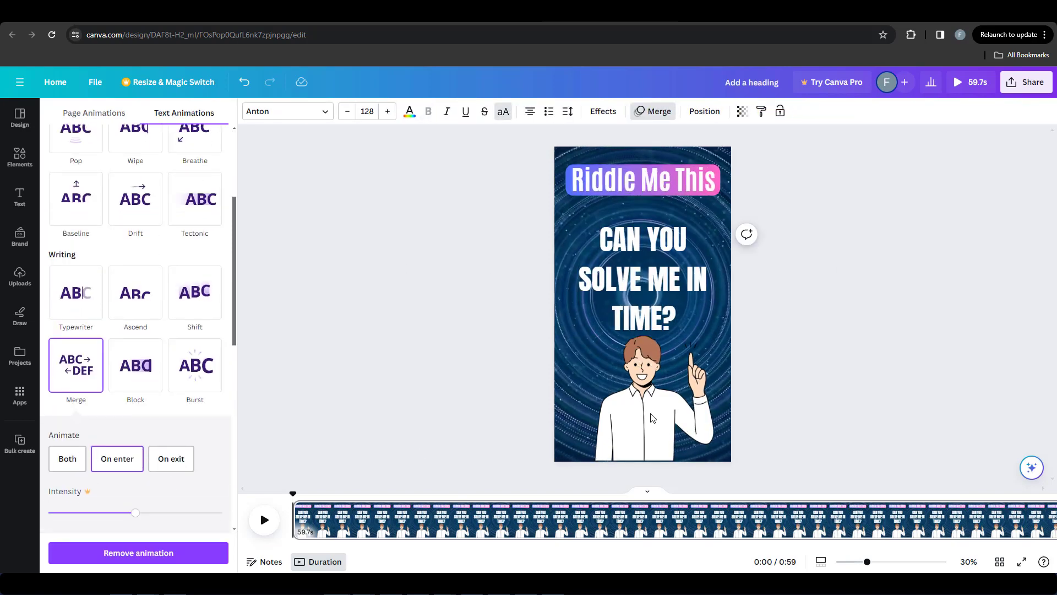
Step: Apply the Pan animation on enter to the graphic of the man pointing up
left_click(653, 418)
scroll(138, 408, "down", 5)
scroll(135, 366, "up", 5)
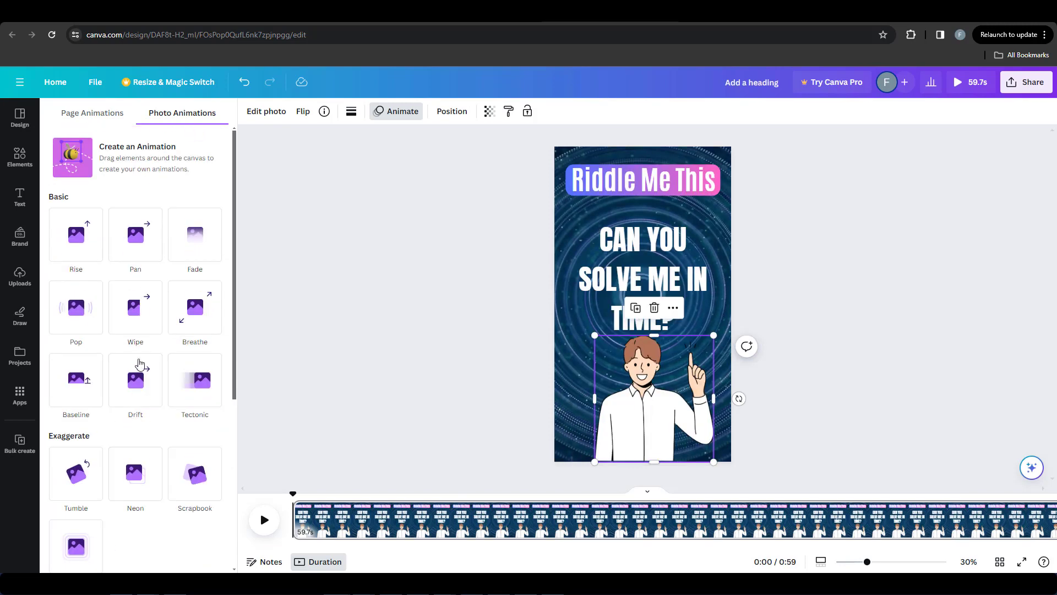
left_click(136, 240)
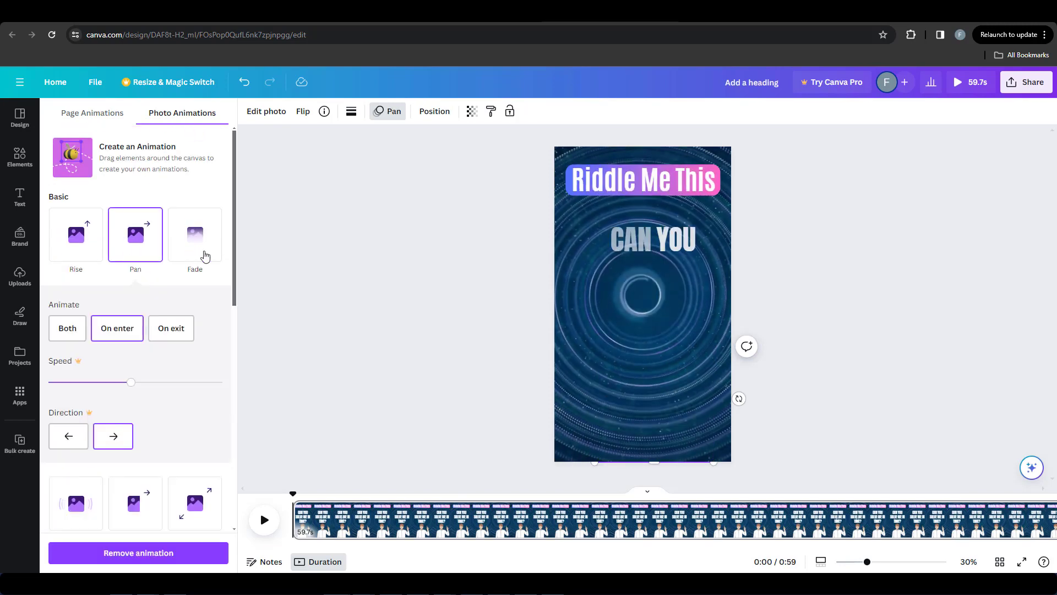
left_click(465, 307)
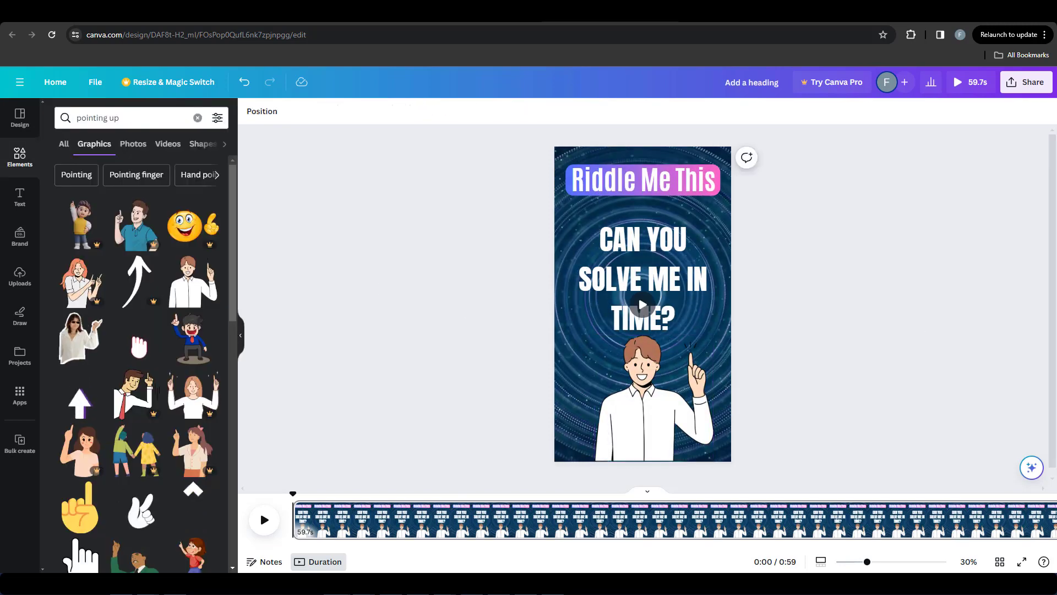
Step: Show the hook text's timing, trim it to a few seconds beginning shortly after the page starts, and preview the page
left_click(615, 252)
right_click(587, 258)
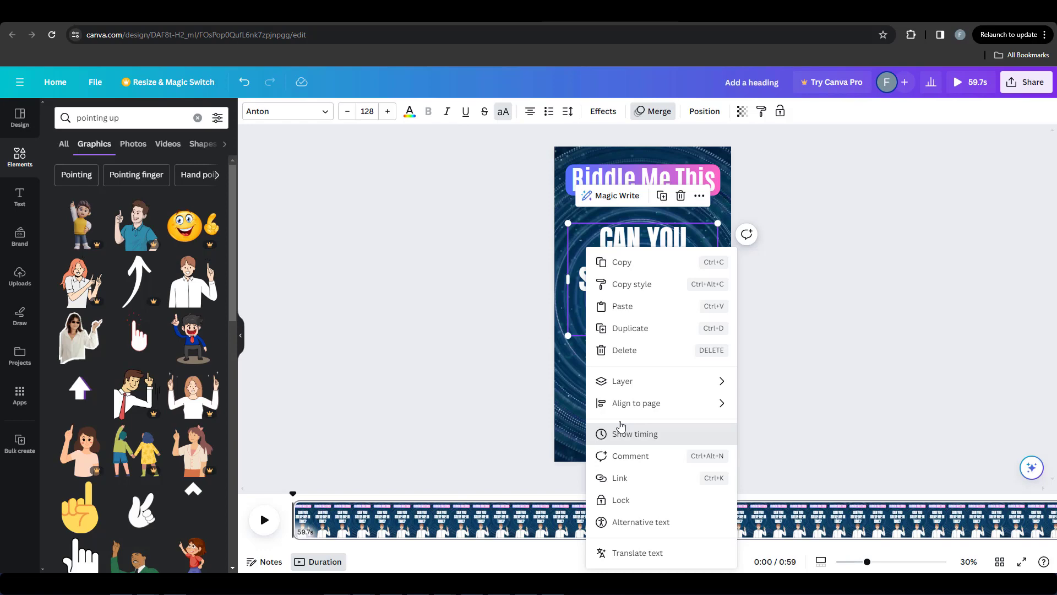
left_click(621, 429)
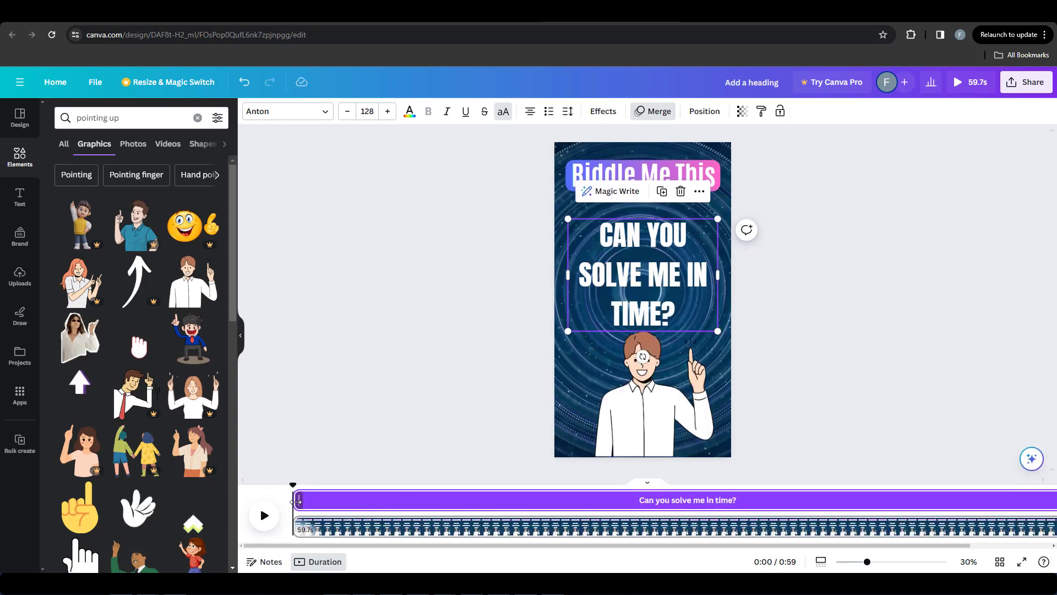
left_click_drag(300, 500, 330, 500)
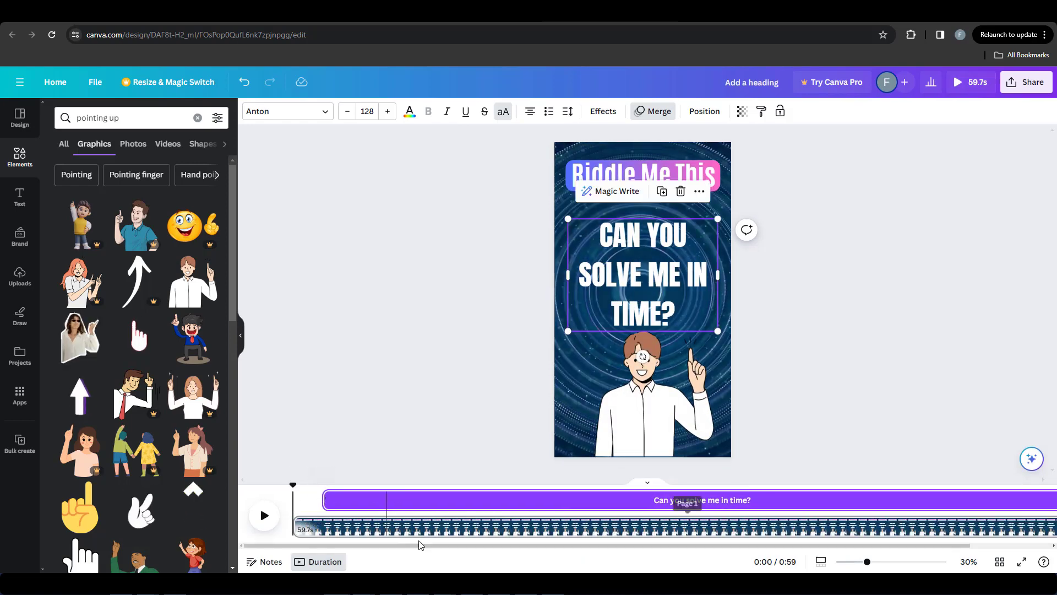
left_click_drag(421, 546, 670, 549)
left_click_drag(987, 499, 369, 502)
left_click_drag(343, 501, 301, 493)
left_click(265, 515)
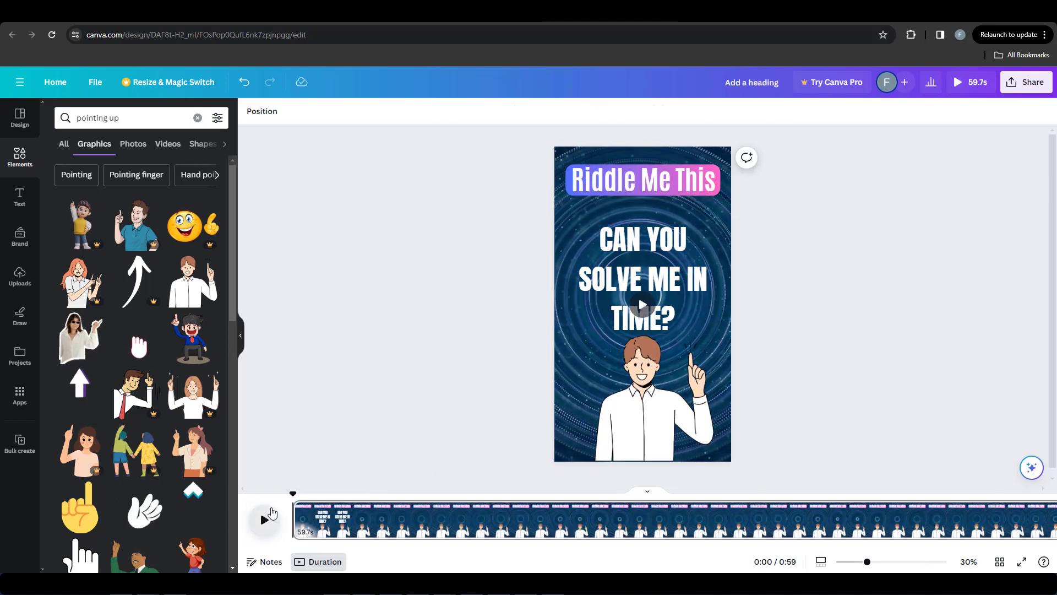
left_click(266, 515)
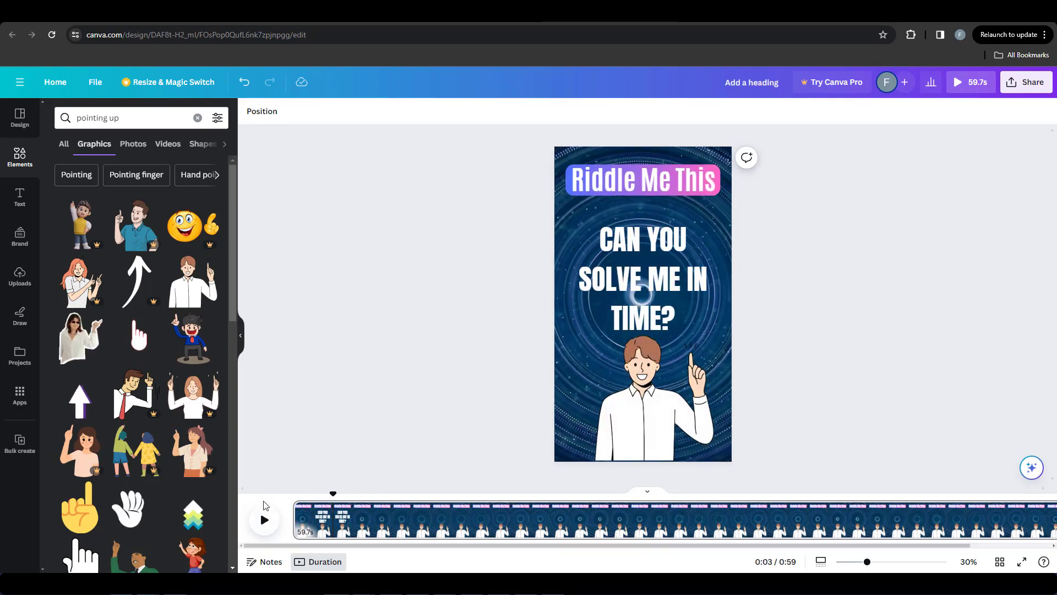
Step: Copy the first riddle's Body text from the Riddles AI sheet and paste it into a new subheading on the Canva page
left_click(331, 12)
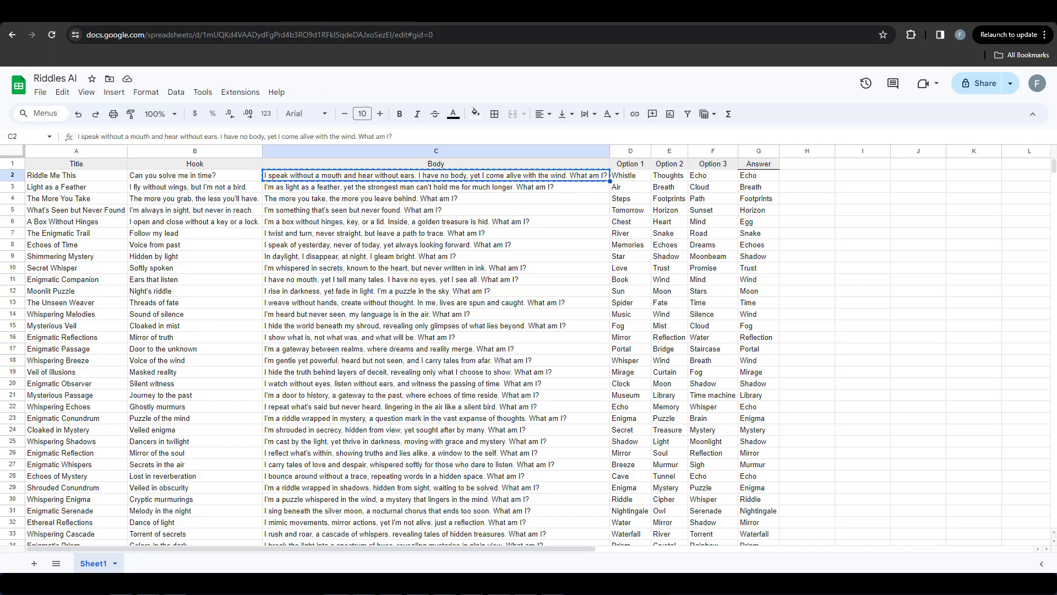
left_click(479, 12)
left_click(22, 199)
left_click(131, 274)
key("ctrl+v")
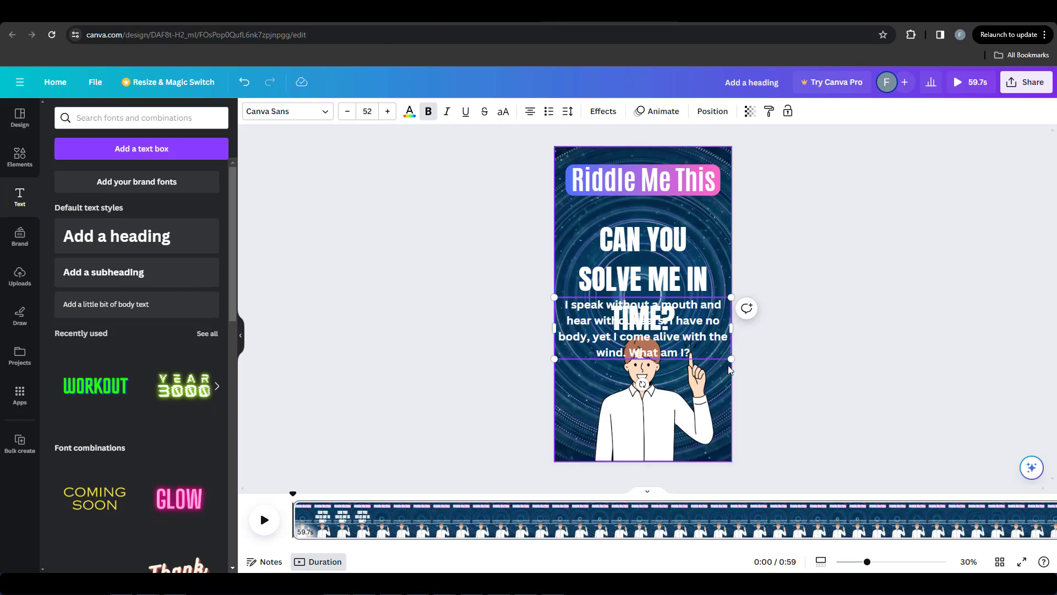
Step: Shrink the riddle text slightly and move it up to just below the "Riddle Me This" banner
left_click_drag(555, 359, 573, 353)
left_click(744, 355)
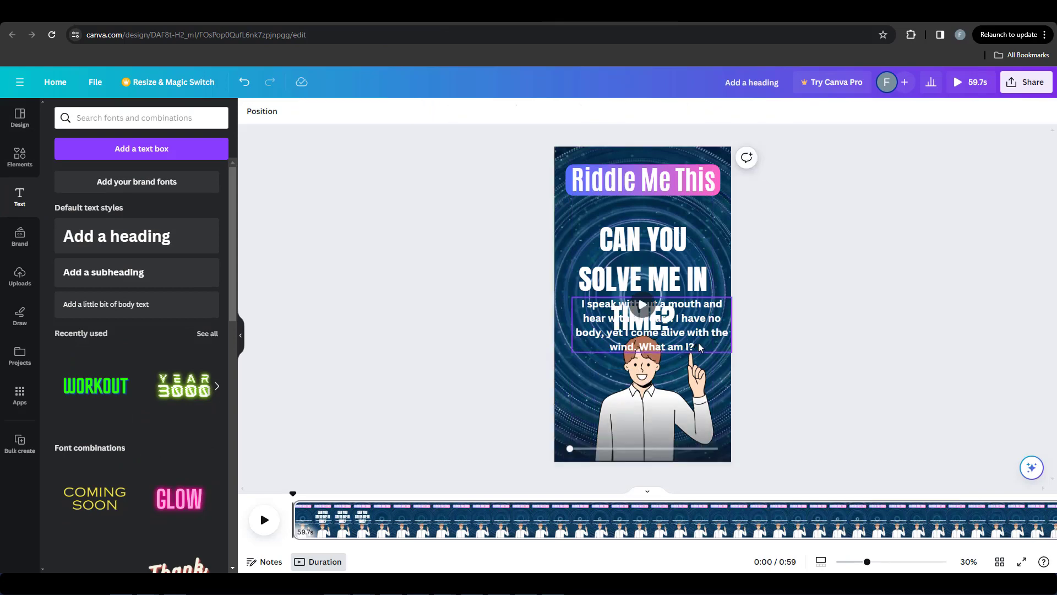
left_click_drag(700, 347, 693, 244)
Step: Give the riddle text a Background effect in white and set the text color to black
left_click(604, 113)
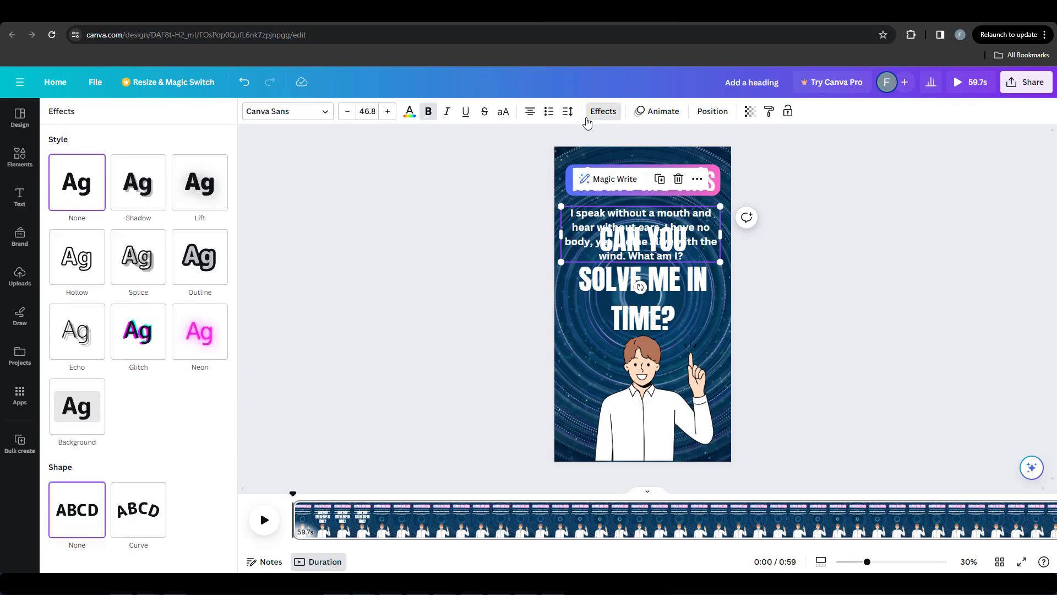
left_click(83, 415)
left_click(213, 549)
left_click(116, 380)
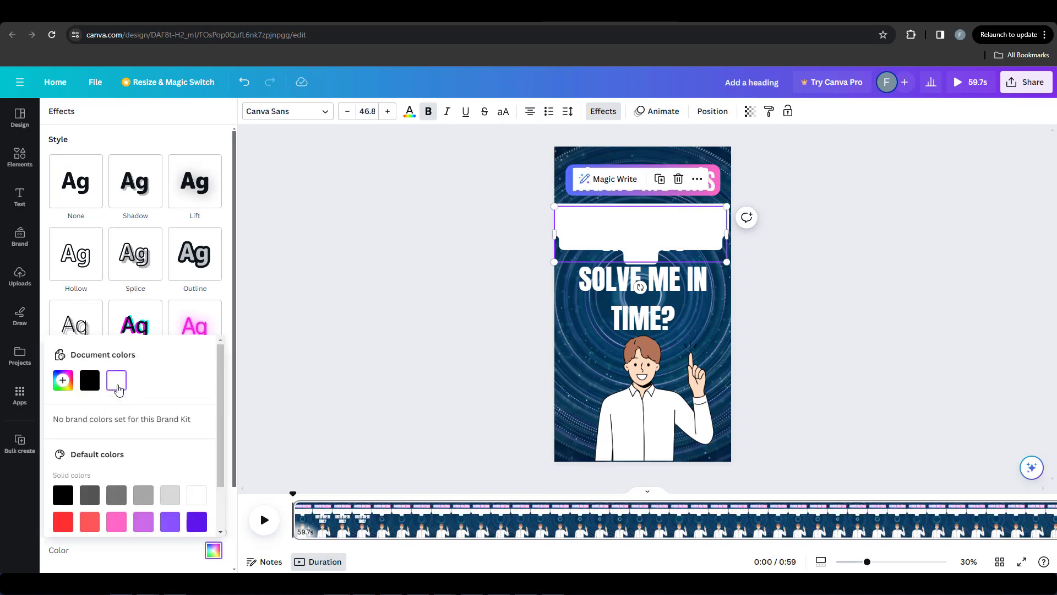
left_click(134, 226)
left_click(409, 111)
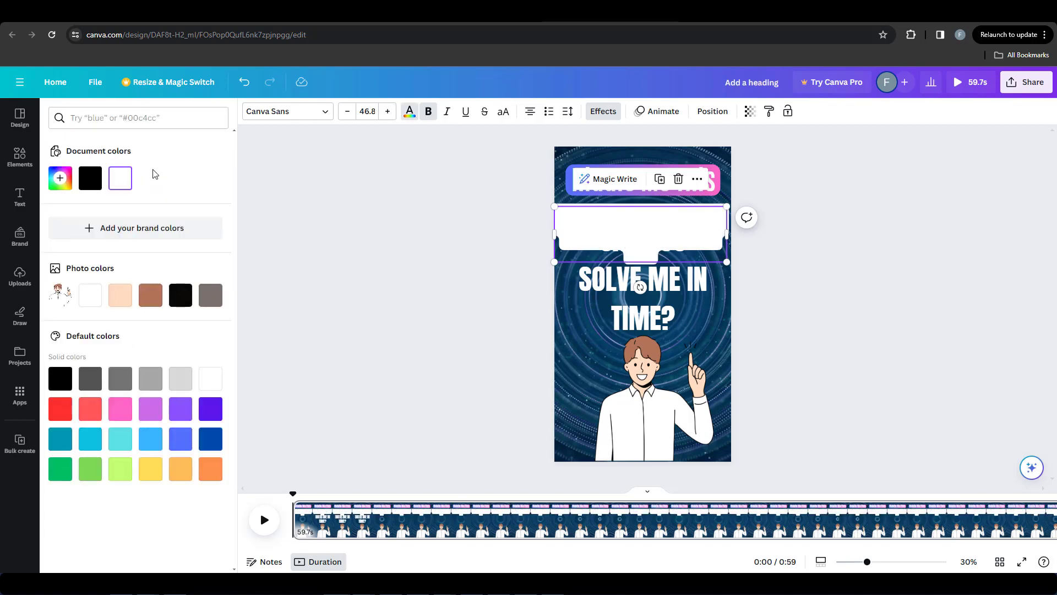
left_click(91, 178)
Step: Resize the riddle text to font size 41.5, wrap it onto three lines, and center it under the banner
left_click_drag(716, 233, 717, 256)
left_click_drag(665, 222, 671, 227)
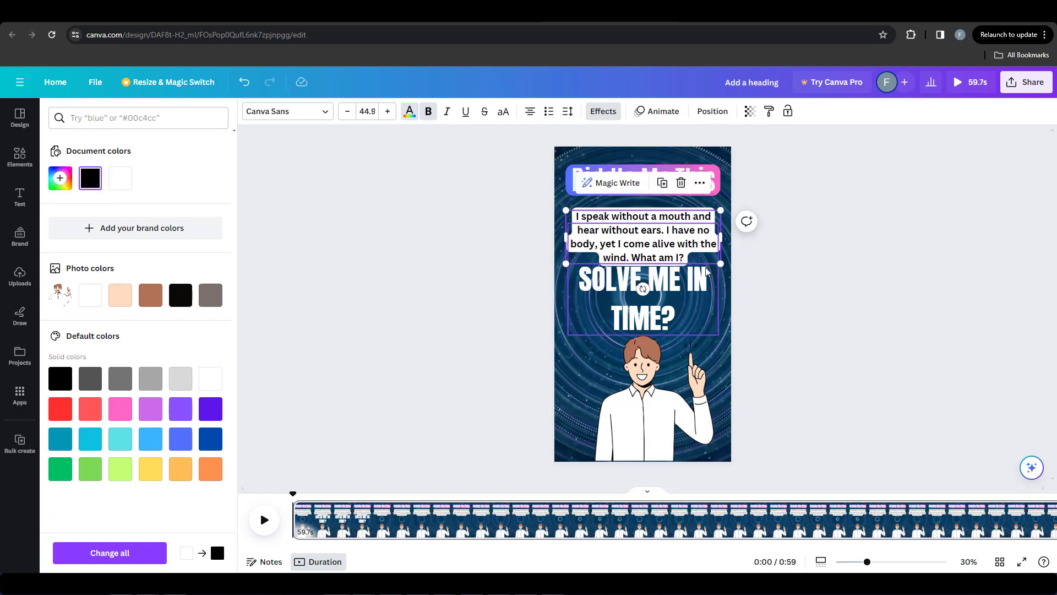
left_click_drag(720, 264, 724, 266)
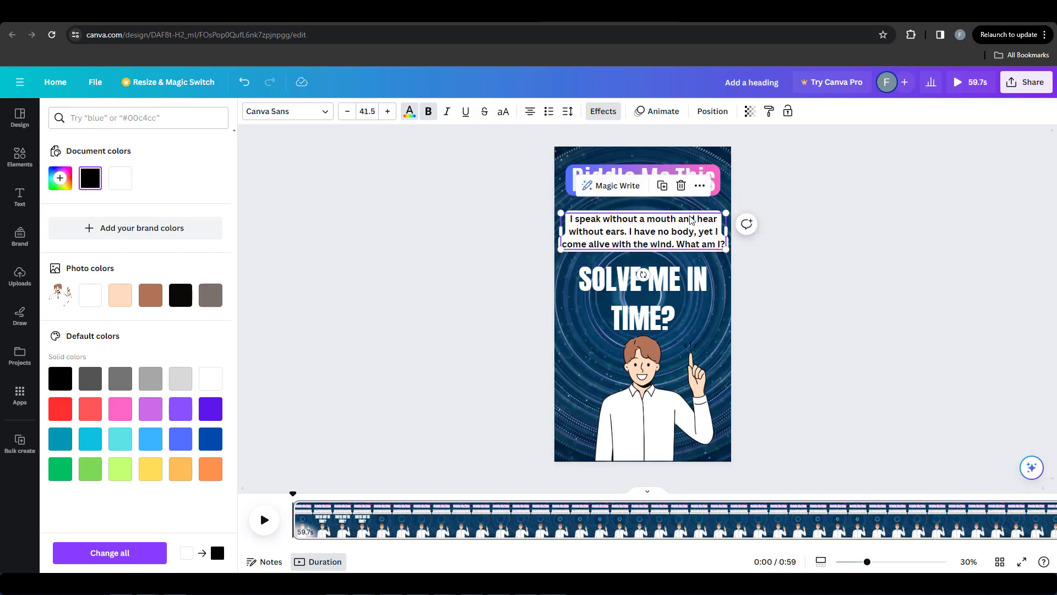
Step: Show the riddle text's timing, make it start about 5 seconds in as the hook text ends, and preview the page
left_click(739, 238)
right_click(687, 245)
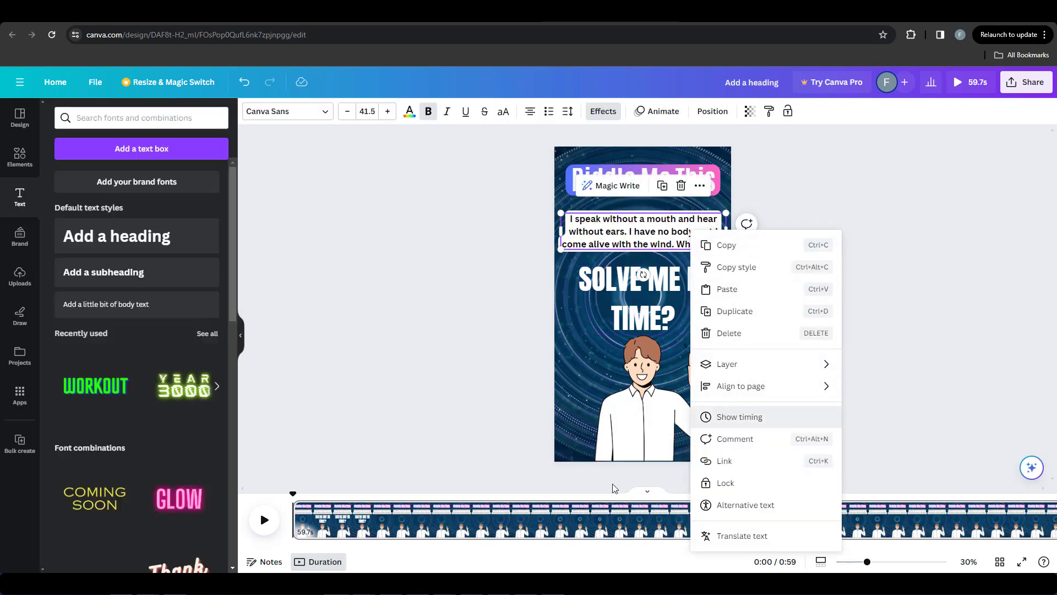
left_click(741, 415)
left_click_drag(297, 501, 359, 504)
left_click(264, 516)
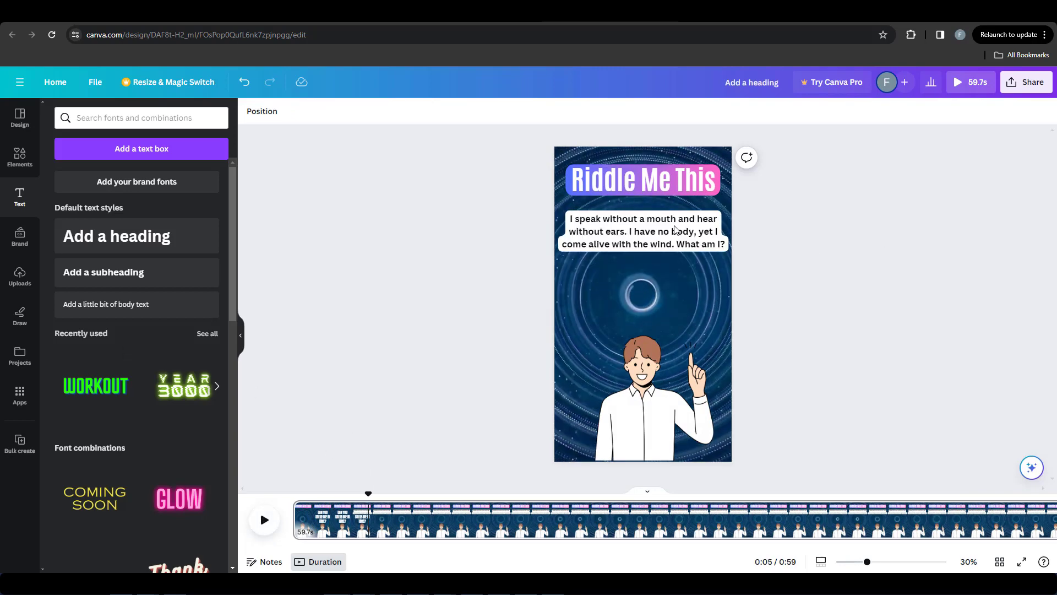
Step: Apply the Typewriter animation on enter to the riddle text
left_click(676, 230)
left_click(666, 113)
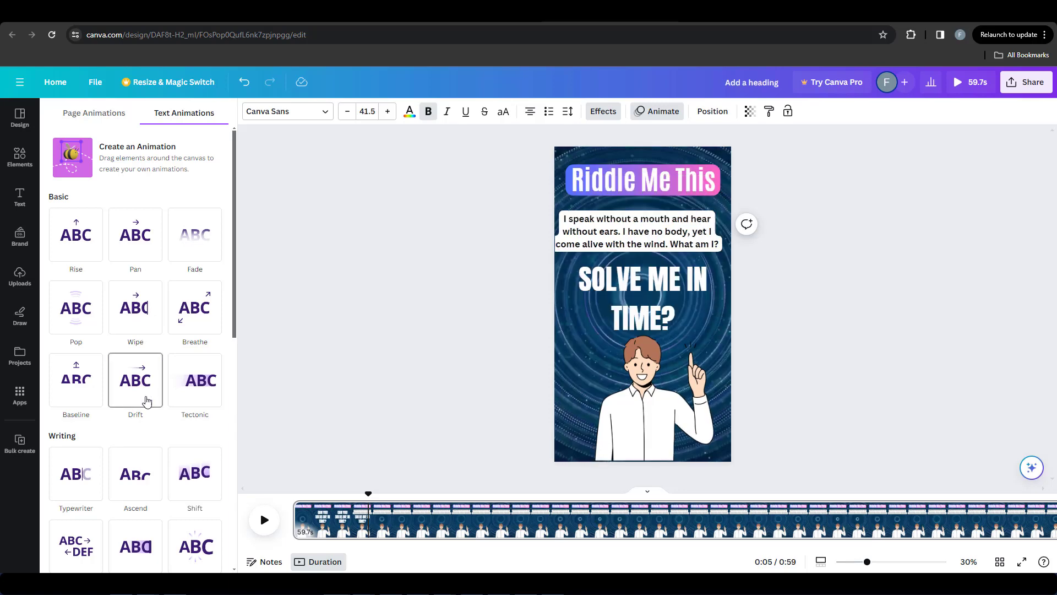
scroll(110, 419, "down", 1)
left_click(85, 430)
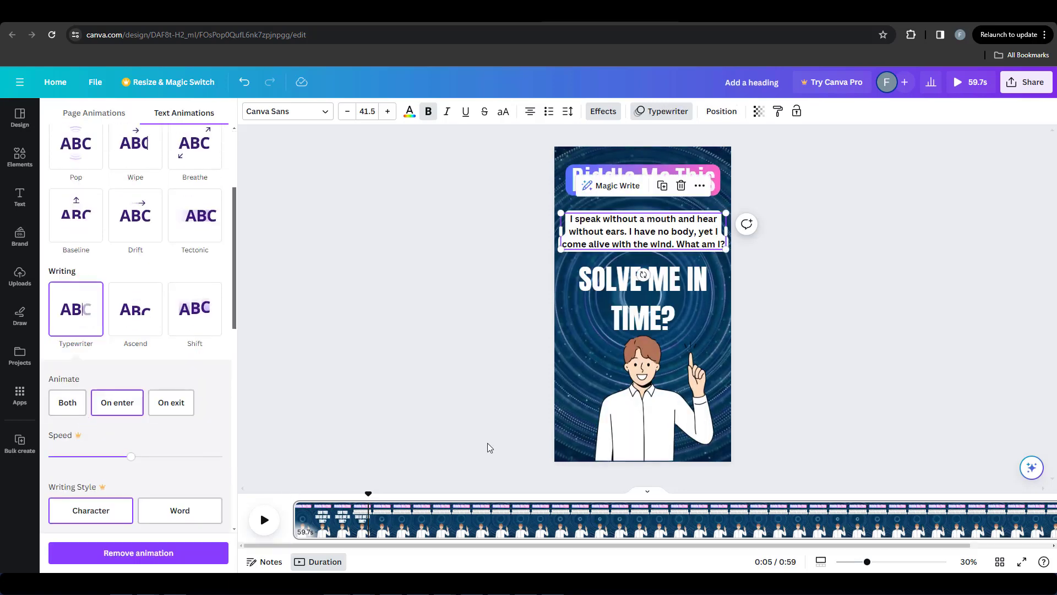
Step: Duplicate the riddle text box and place the copy below the original, over the hook text
left_click(663, 238)
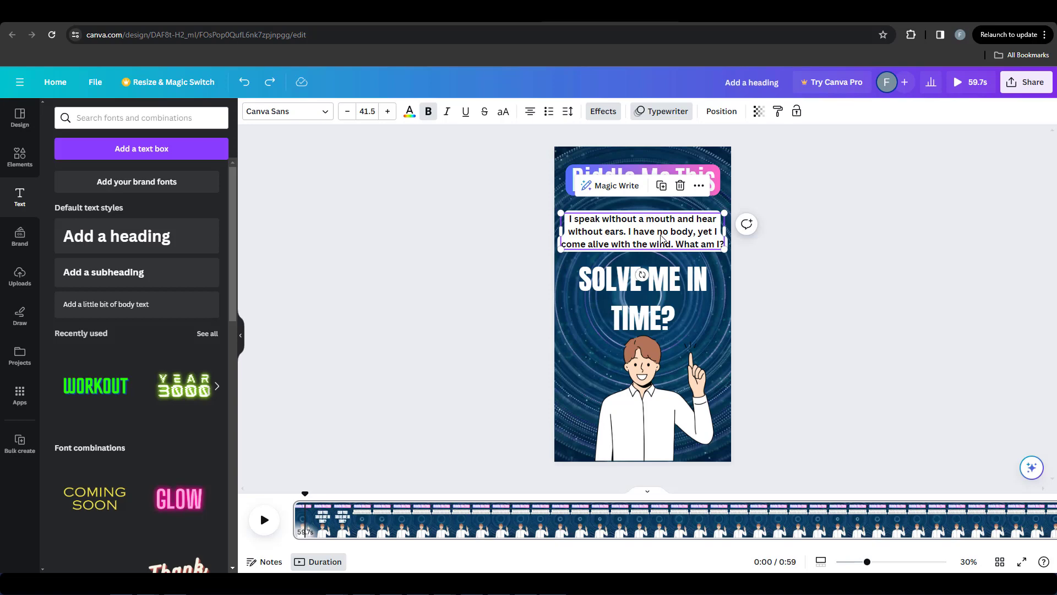
right_click(661, 236)
left_click(667, 251)
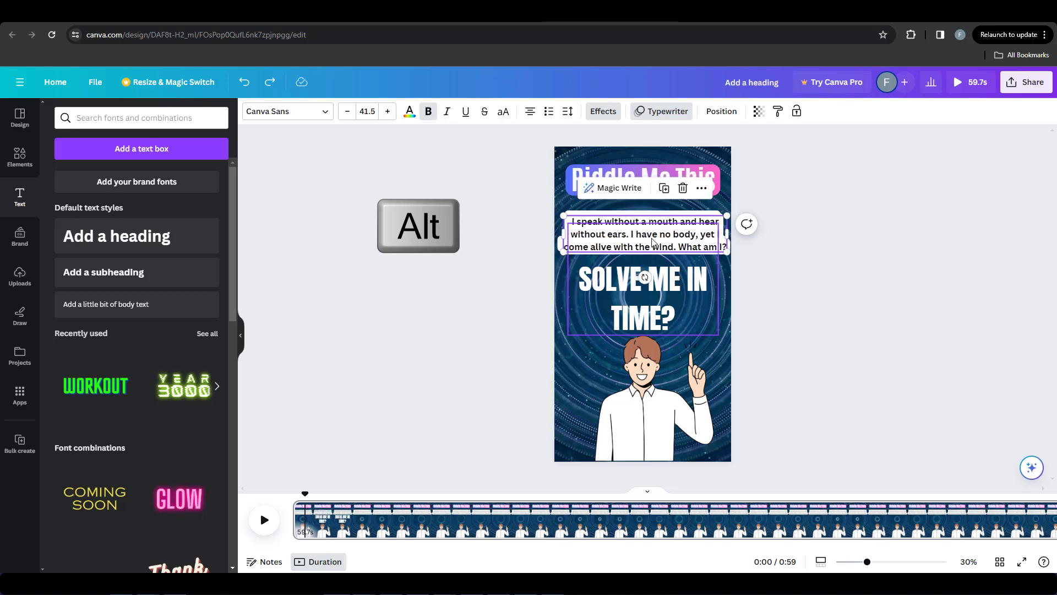
left_click_drag(653, 230, 652, 291)
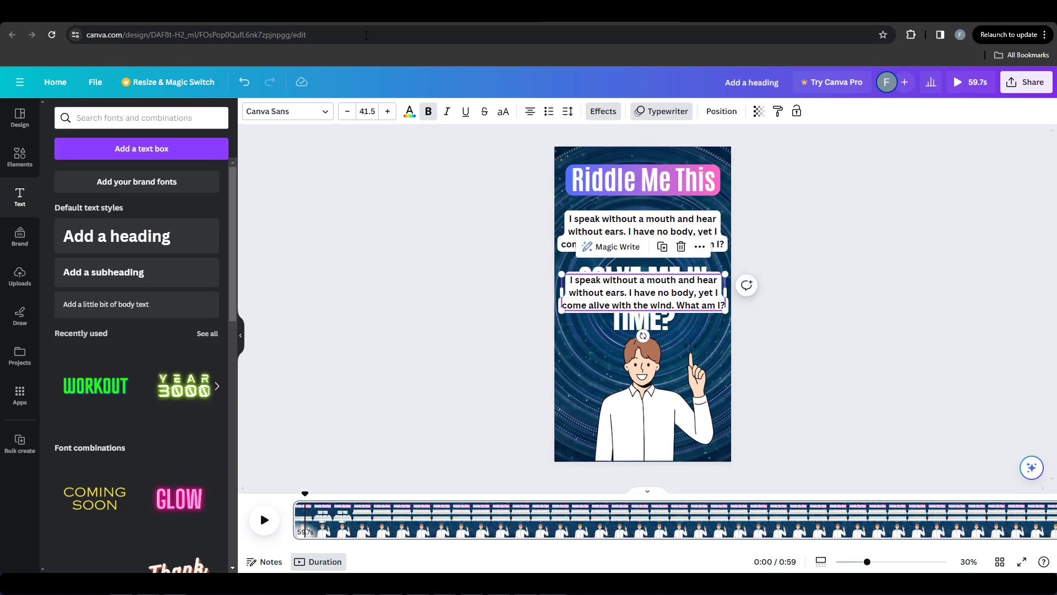
Step: Replace the duplicated riddle text with the first riddle's Option 1, "Whistle", copied from the Riddles AI sheet
left_click(362, 13)
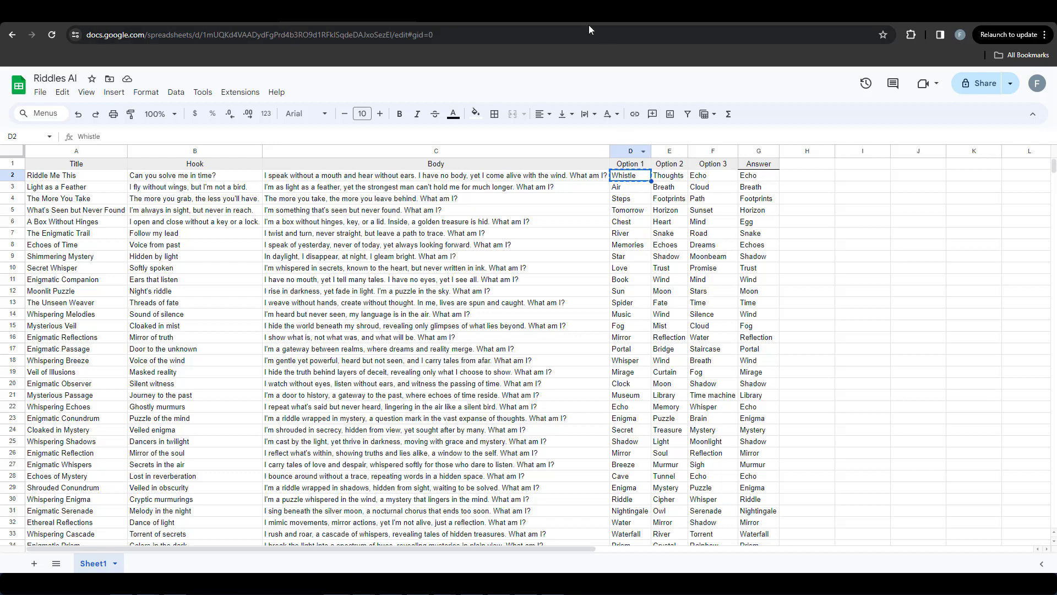
left_click(590, 13)
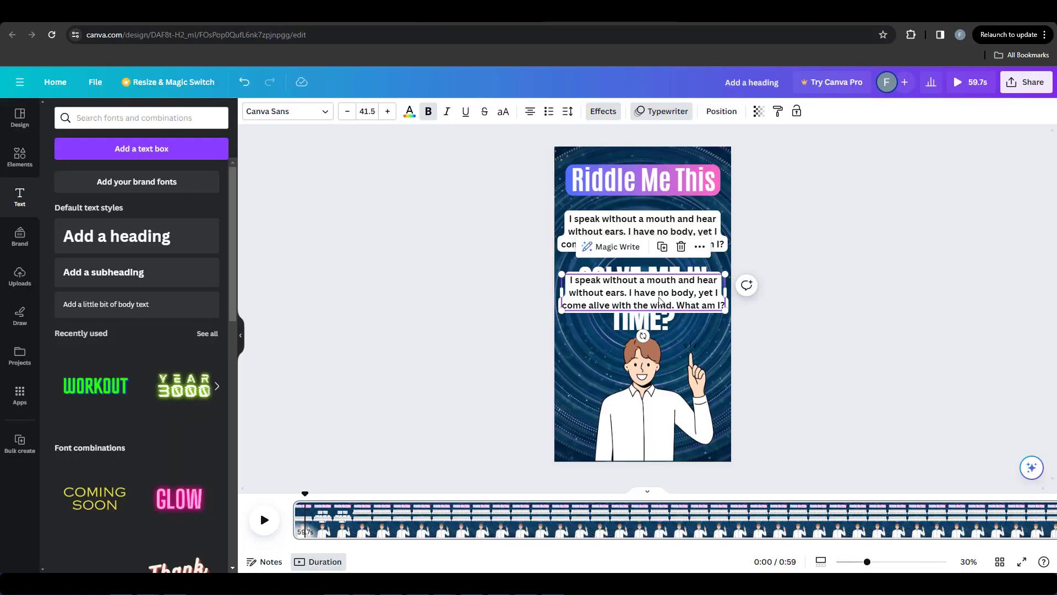
double_click(665, 285)
type("Whistle")
mouse_move(654, 311)
left_mouse_down()
mouse_move(653, 294)
mouse_move(650, 324)
left_mouse_up()
left_click(589, 353)
Step: Enlarge the "Whistle" text to size 55.5 and set its Background effect color to yellow
left_click(639, 293)
left_click(639, 311)
left_click(638, 292)
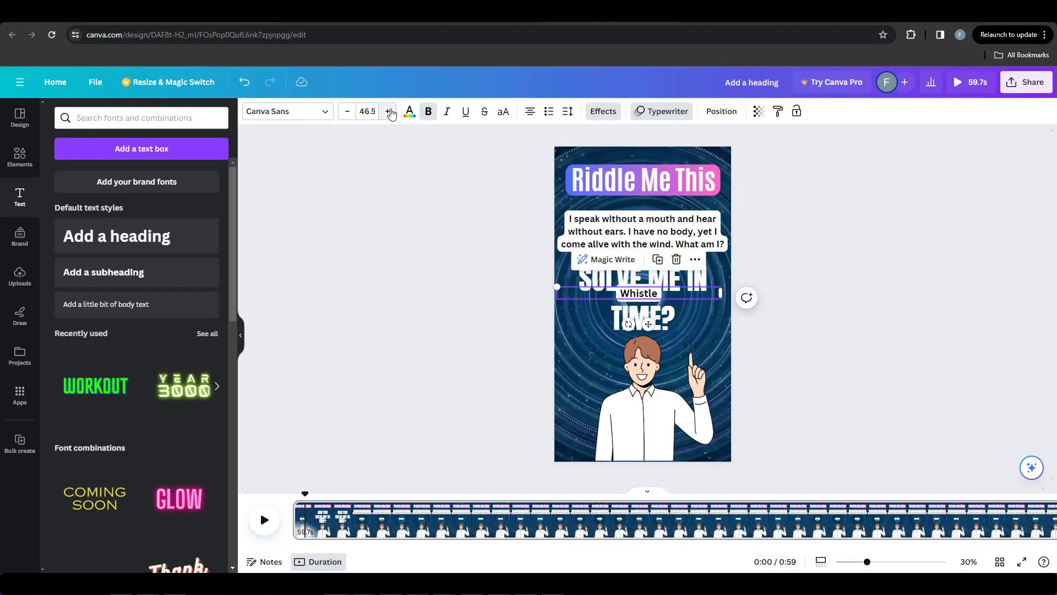
left_click(410, 113)
left_click(152, 472)
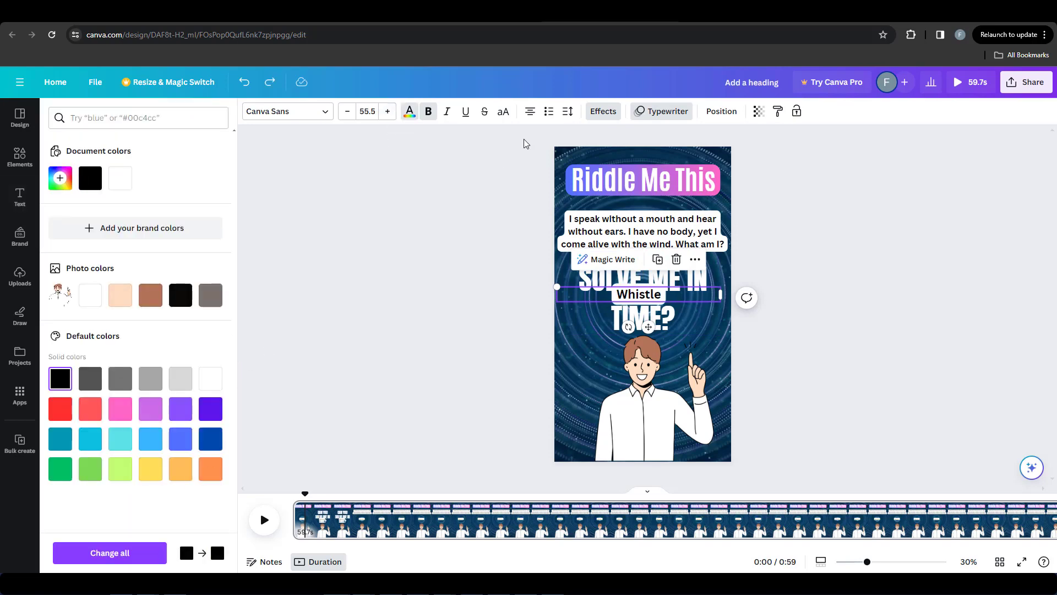
left_click(604, 112)
left_click(214, 550)
scroll(165, 496, "down", 2)
left_click(150, 513)
Step: Duplicate the "Whistle" label below itself and replace the copy's text with Option 2, "Thoughts", from the Riddles AI sheet
left_click_drag(653, 294, 661, 304)
left_click(643, 277)
left_click(665, 277)
left_click(397, 14)
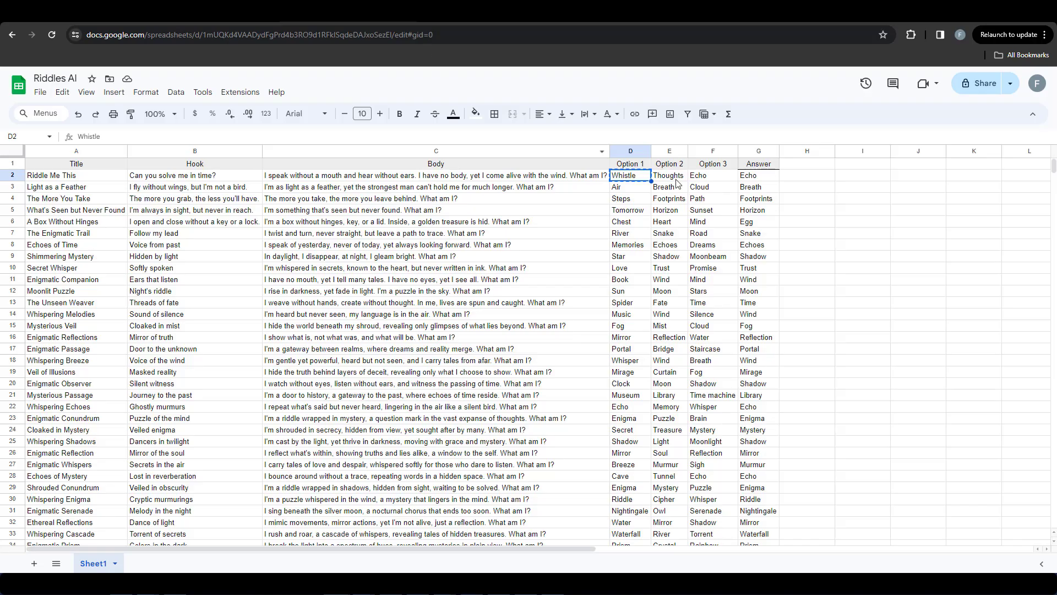
left_click(614, 14)
double_click(655, 299)
type("Thoughts")
left_click(658, 314)
left_click(656, 304)
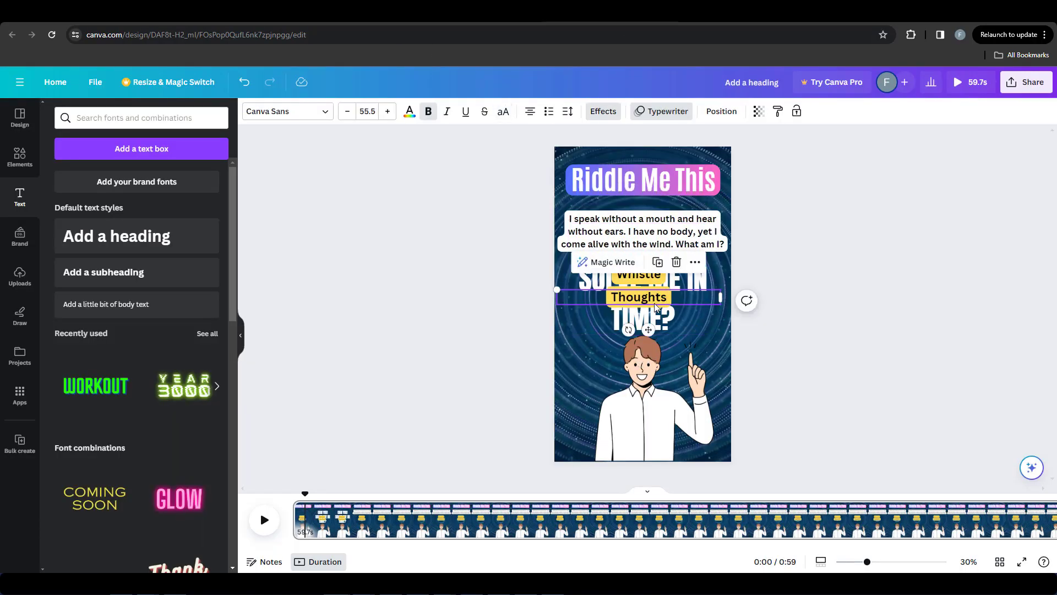
Step: Duplicate the "Thoughts" label below itself and replace the copy's text with Option 3, "Echo", from the Riddles AI sheet
left_click_drag(659, 303, 659, 326, "alt")
left_click(396, 13)
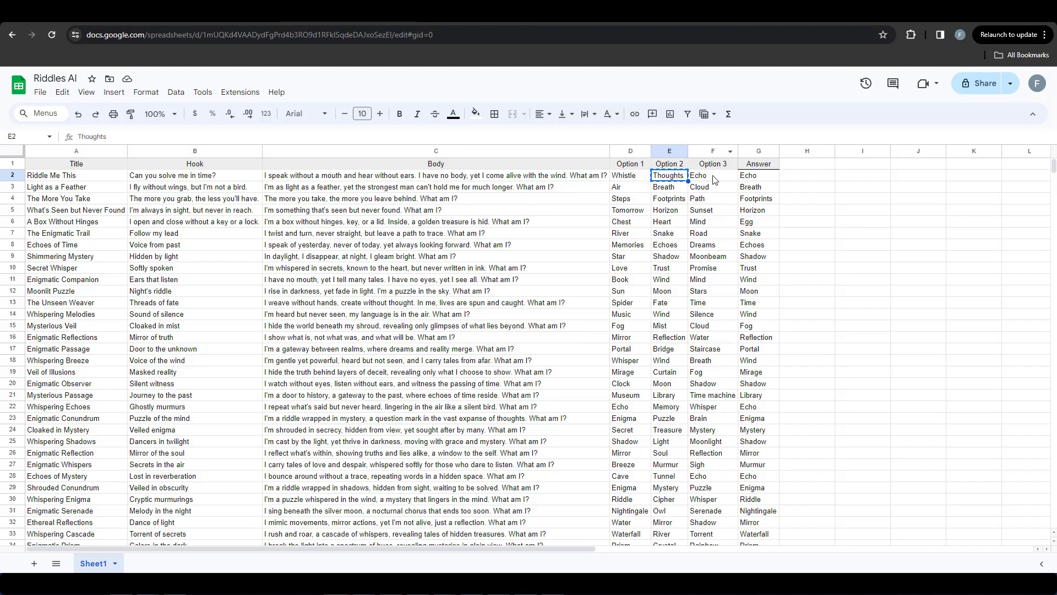
left_click(712, 174)
key("ctrl+c")
left_click(614, 15)
key("ctrl+v")
Step: Apply the Pan animation to the three answer labels "Whistle", "Thoughts" and "Echo" together
left_click(651, 300)
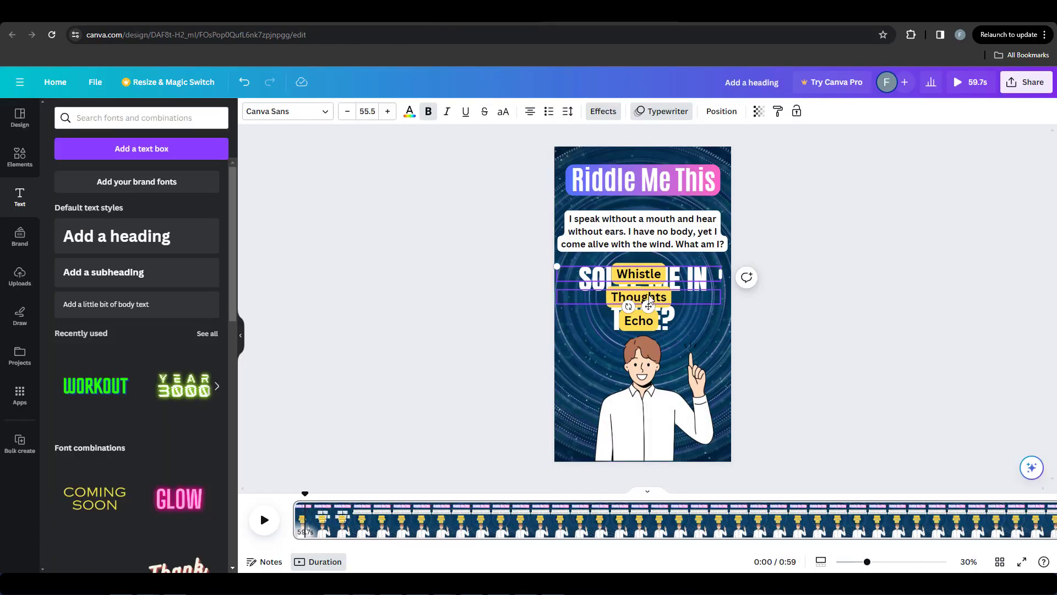
left_click(651, 116)
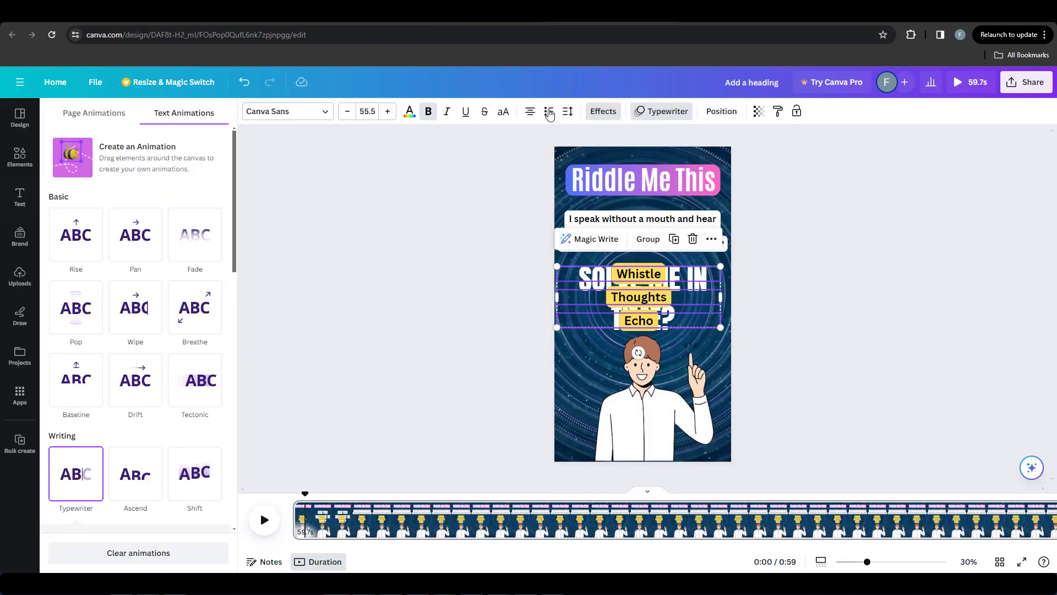
left_click(140, 238)
left_click(878, 332)
Step: Show the timing of the "Whistle", "Thoughts" and "Echo" labels and make them start shortly before the 0:25 mark
left_click(639, 272)
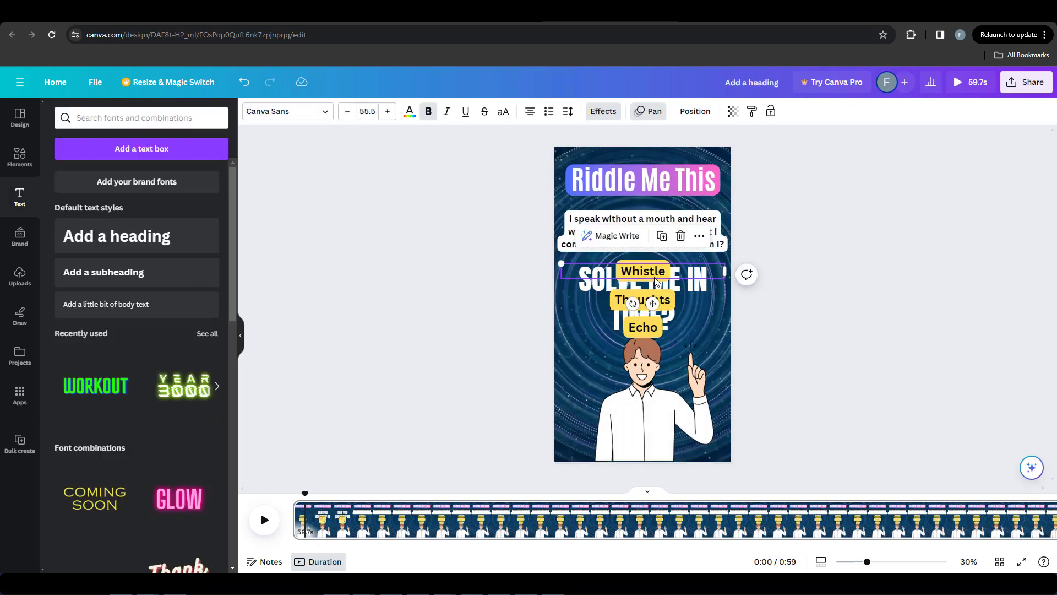
right_click(654, 271)
left_click(705, 432)
left_click_drag(294, 501, 613, 501)
left_click(641, 296)
left_click(642, 324)
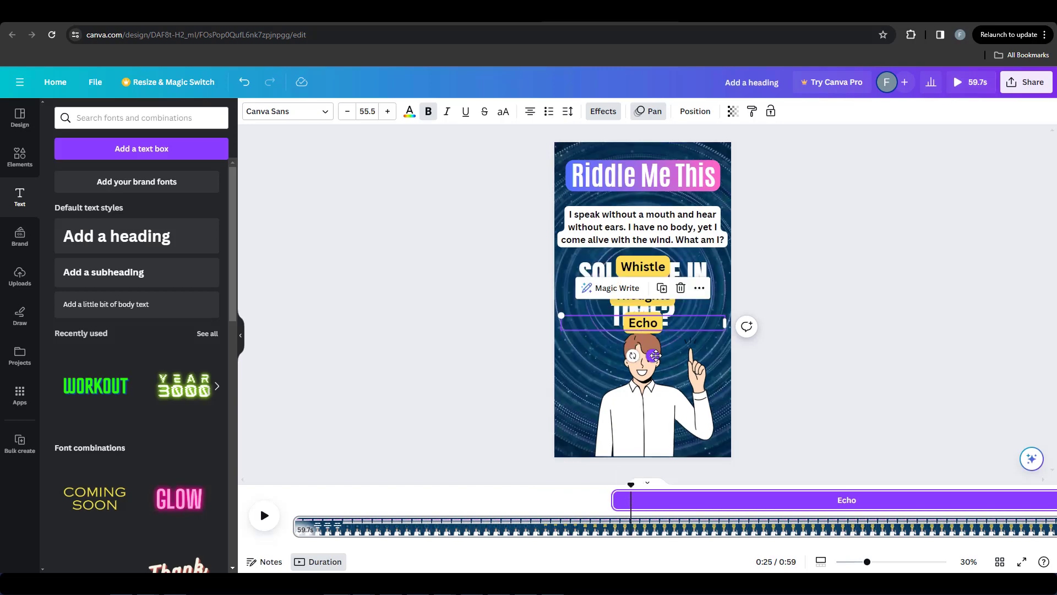
Step: Add the Pulse motion effect to the three answer labels "Whistle", "Thoughts" and "Echo"
left_click(505, 353)
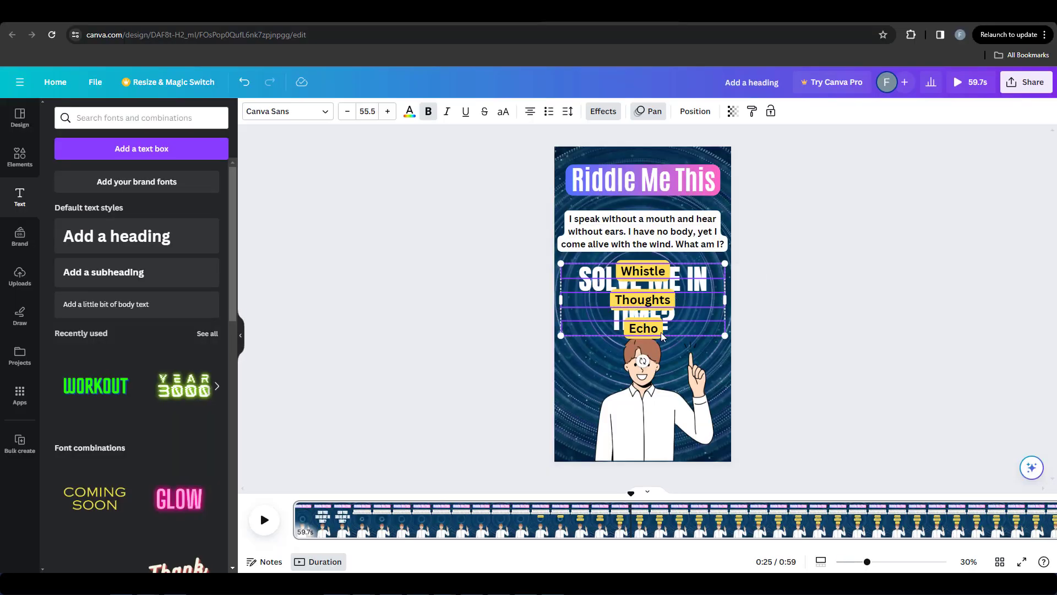
left_click(603, 111)
scroll(163, 378, "down", 3)
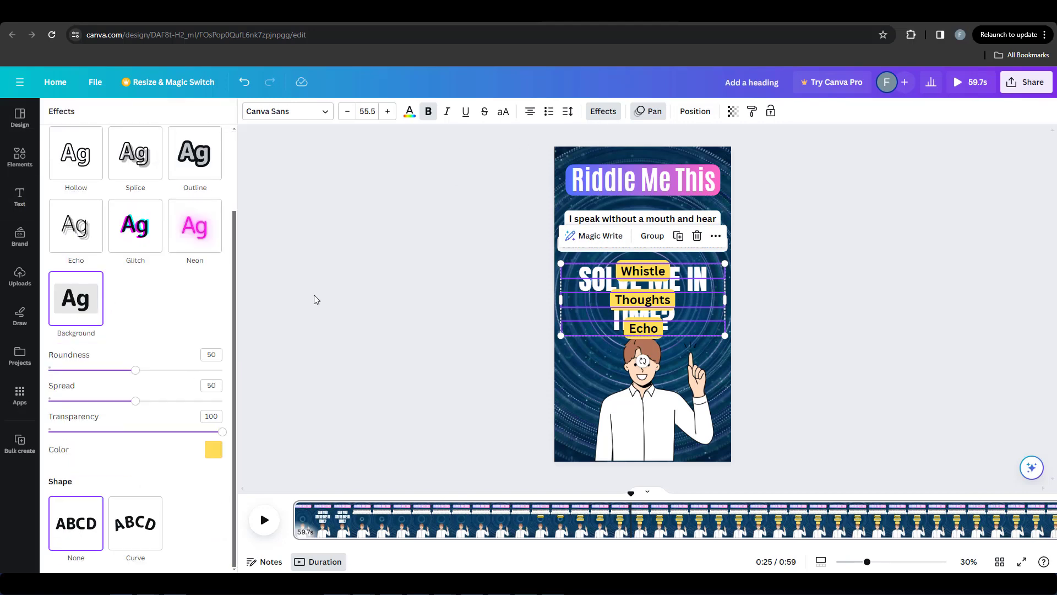
left_click(655, 112)
scroll(176, 313, "down", 10)
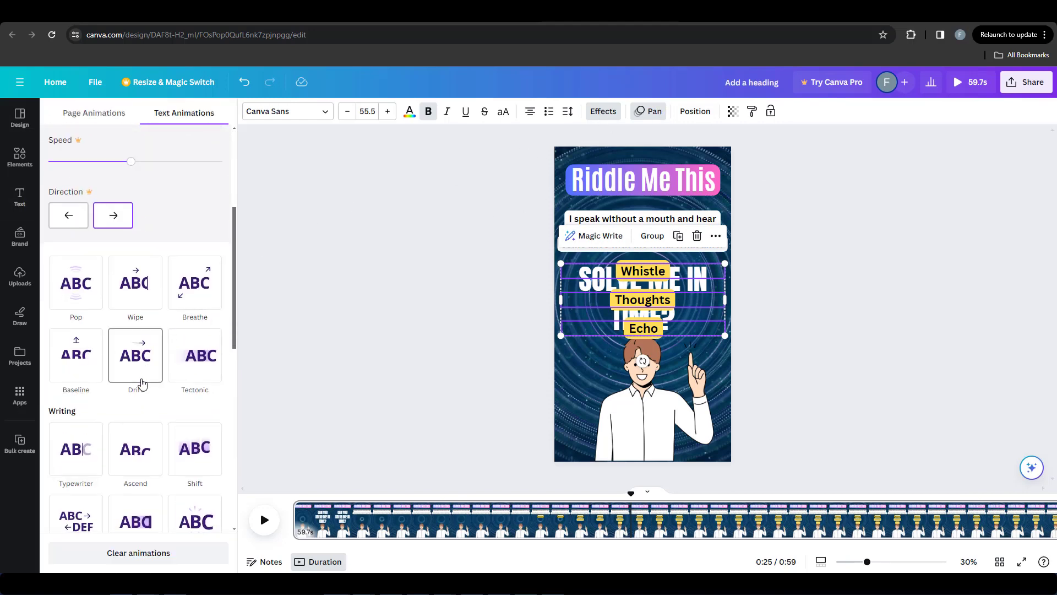
scroll(142, 385, "down", 5)
left_click(182, 432)
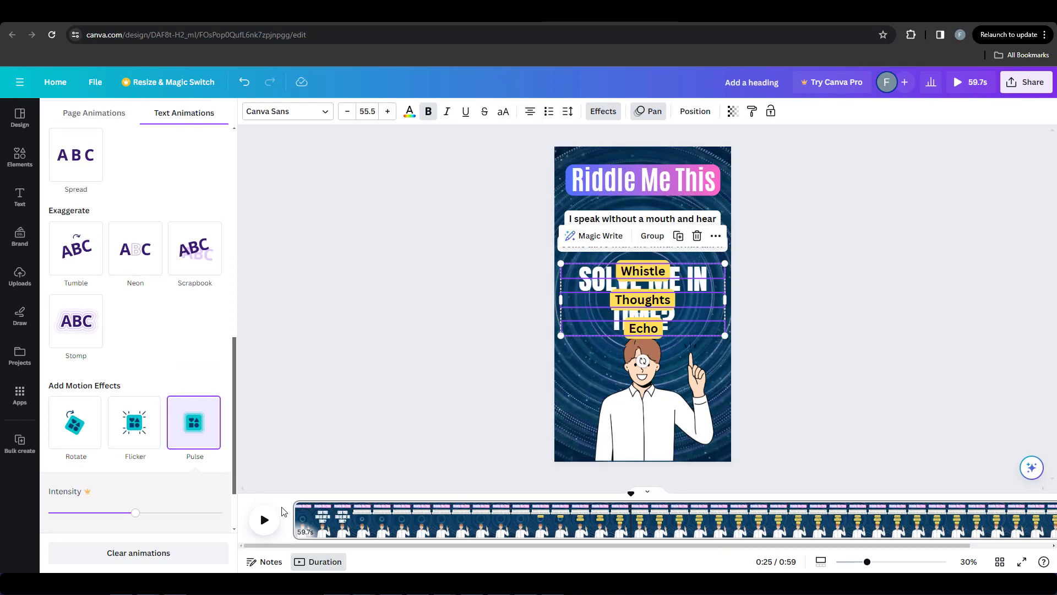
left_click(356, 433)
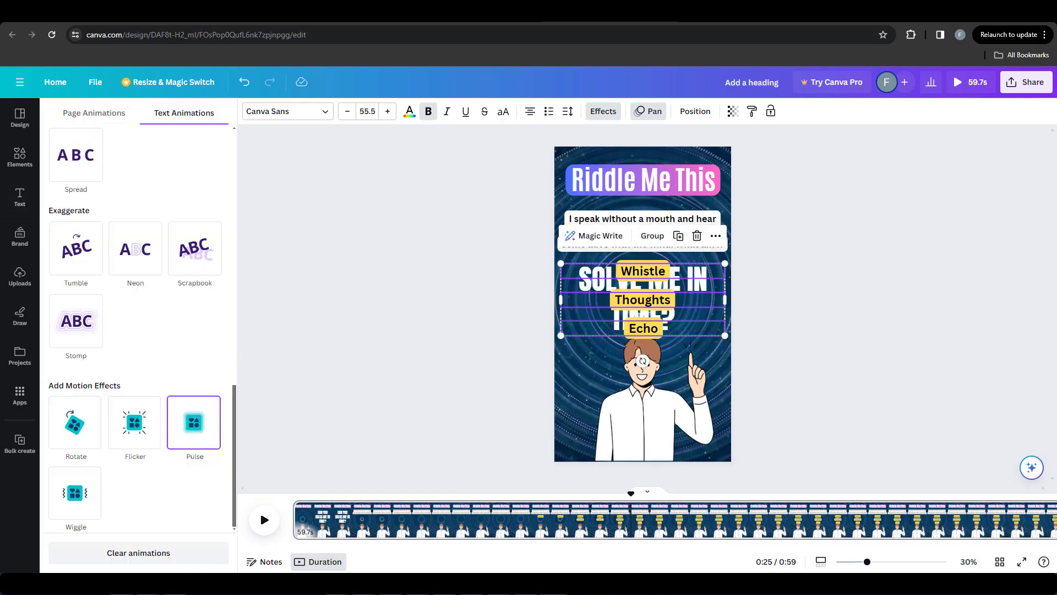
Step: Search the video elements for "timer" and place a small blue hexagonal countdown beside the man, below the answer labels
left_click(33, 154)
left_click(83, 118)
type("timer")
key("Return")
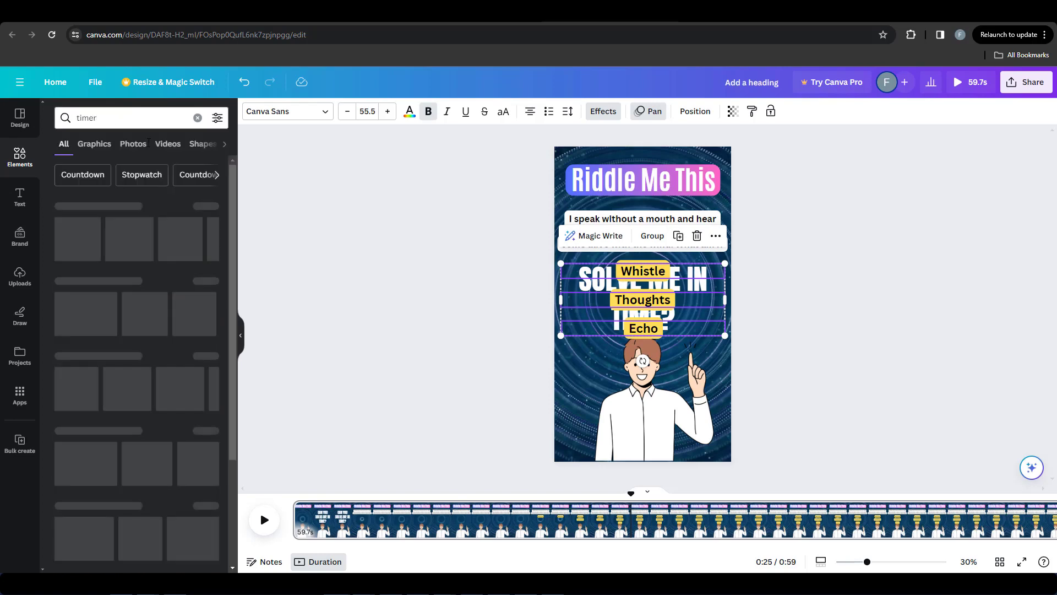
left_click(168, 143)
scroll(137, 358, "down", 3)
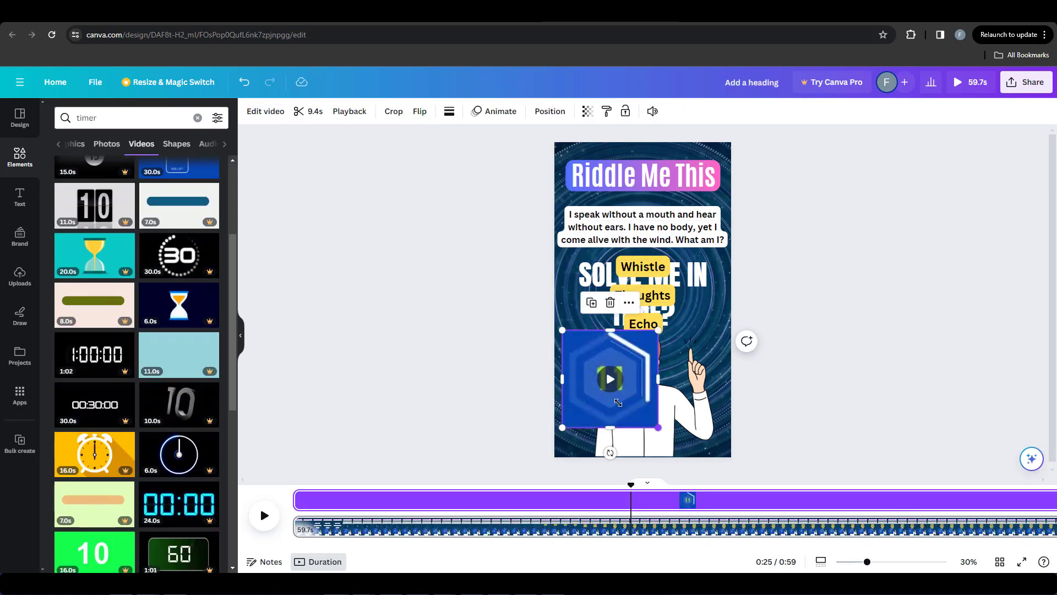
left_click_drag(658, 428, 586, 372)
left_click(576, 355)
Step: Show the countdown timer's timing, postpone its start on the timeline, and play the video to check it
right_click(584, 354)
left_click(617, 435)
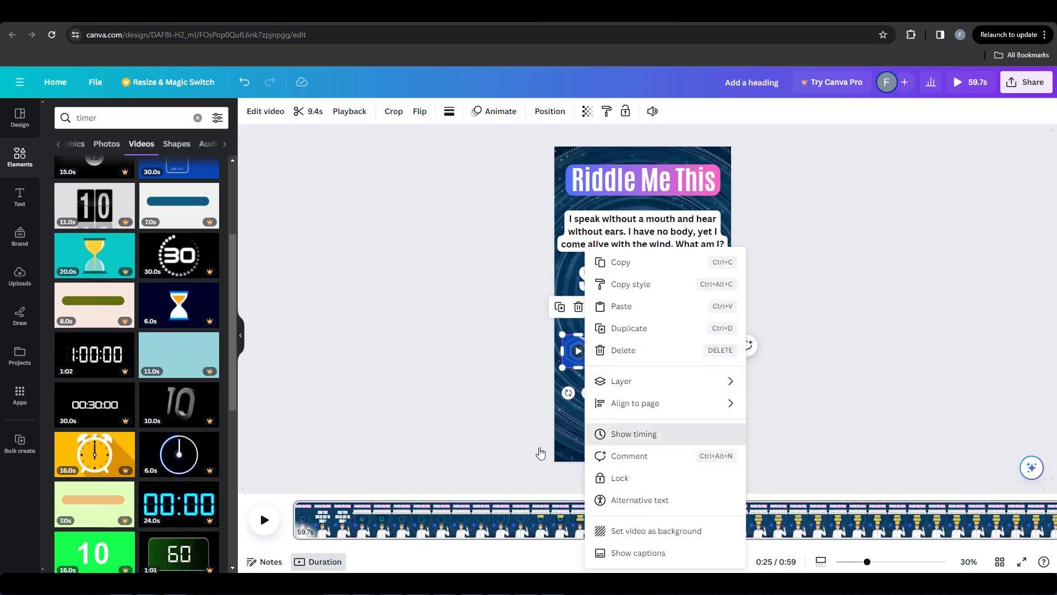
mouse_move(617, 500)
left_mouse_down()
mouse_move(710, 498)
mouse_move(615, 483)
left_mouse_up()
left_click_drag(660, 546, 771, 544)
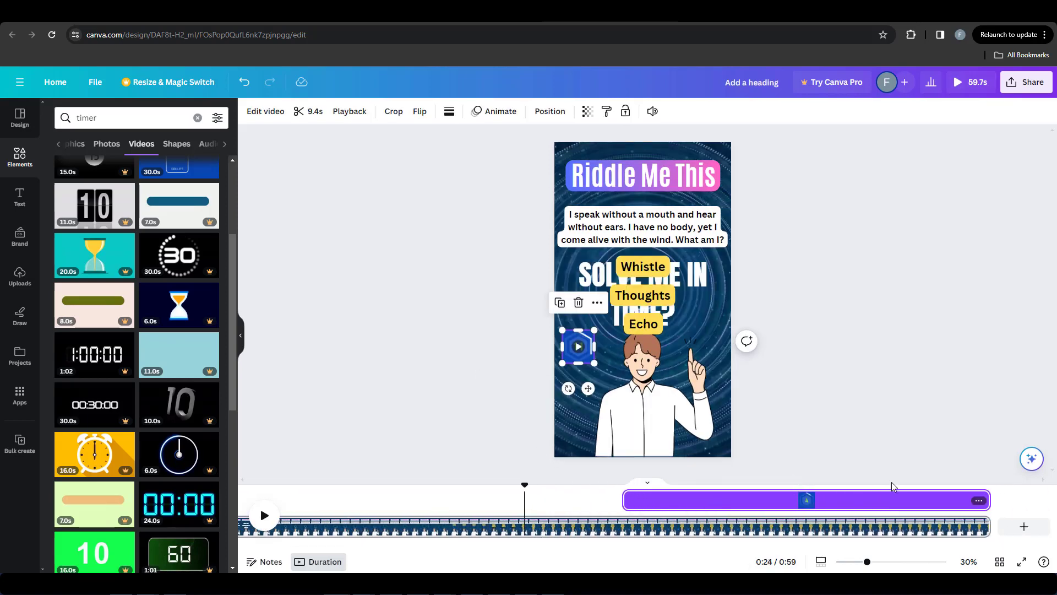
left_click_drag(625, 500, 568, 358)
left_click(583, 345)
left_click(265, 515)
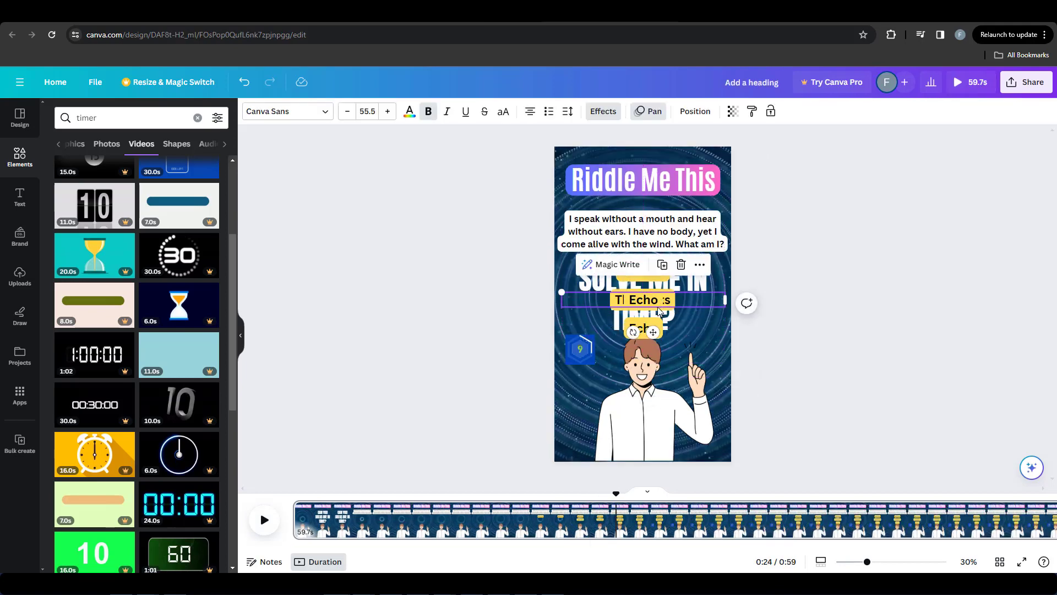
Step: Set the duplicate "Echo" label's font size to 88 and change its background color to green
left_click(373, 112)
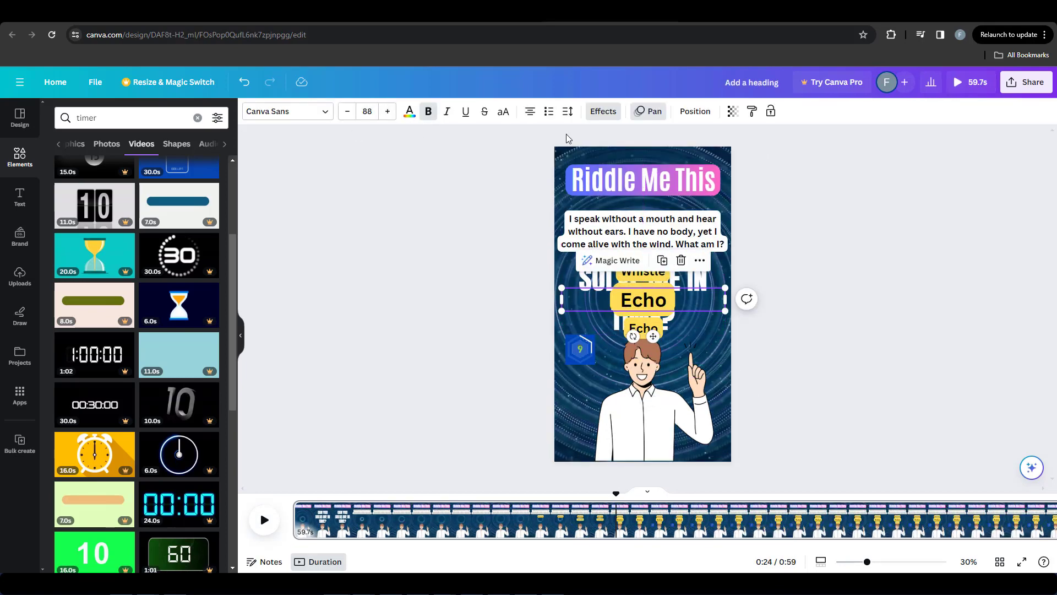
left_click(641, 112)
left_click(409, 112)
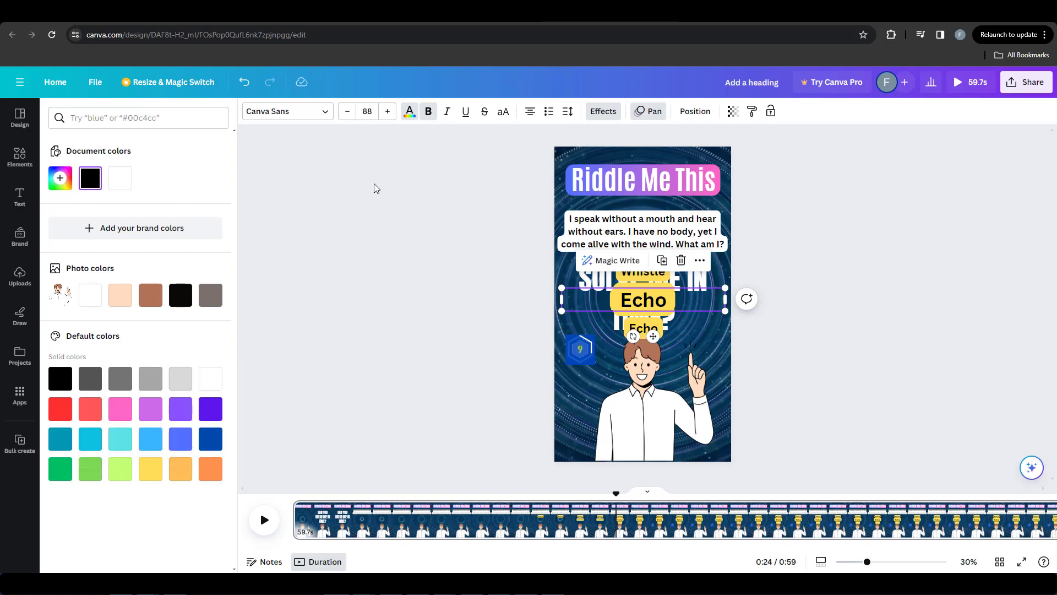
left_click(604, 112)
left_click(213, 449)
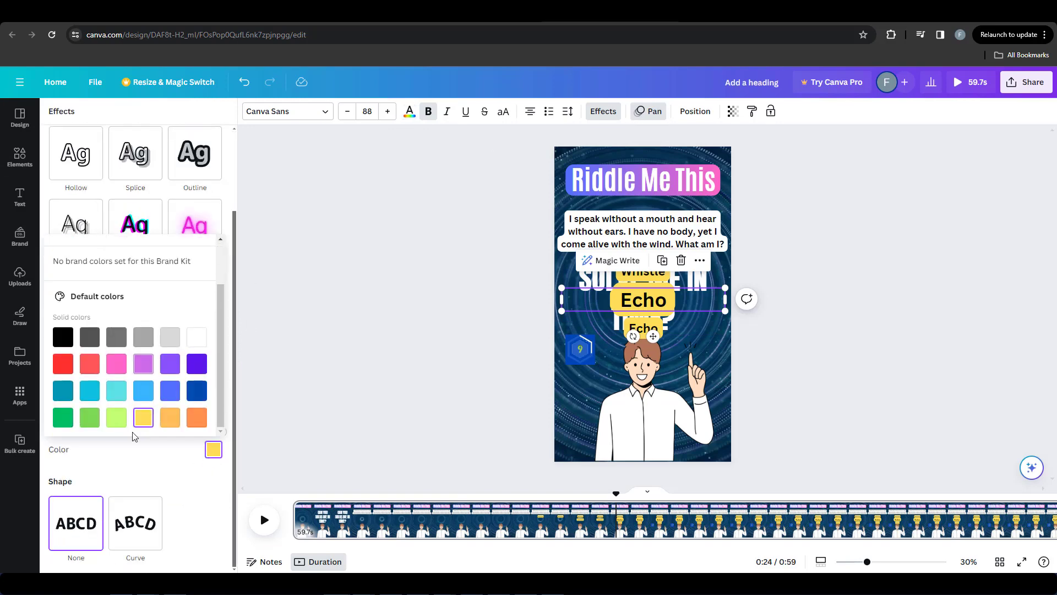
scroll(136, 374, "up", 2)
scroll(148, 361, "down", 2)
left_click(90, 420)
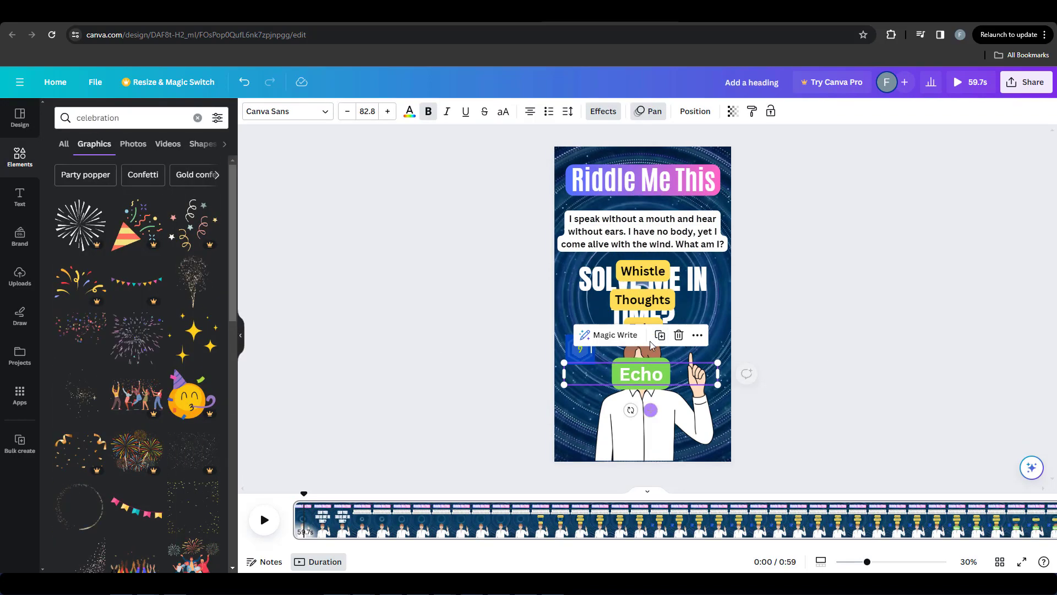
Step: Show the timing of the three yellow answer labels together and make them end shortly before the end of the video
left_click(643, 232)
left_click(643, 327)
left_click(643, 301, "shift")
left_click(643, 272, "shift")
right_click(665, 275)
left_click(713, 454)
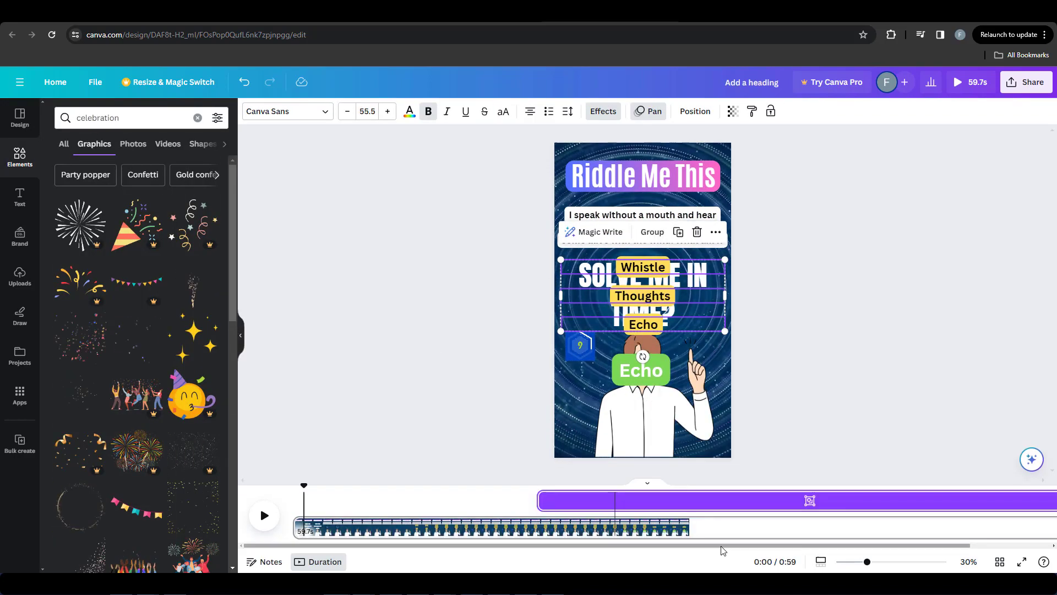
left_click_drag(722, 546, 1036, 548)
left_click_drag(987, 500, 918, 499)
Step: Show the green "Echo" label's timing and make it start near the end of the video, where the yellow labels end
left_click(644, 370)
right_click(643, 370)
left_click(695, 438)
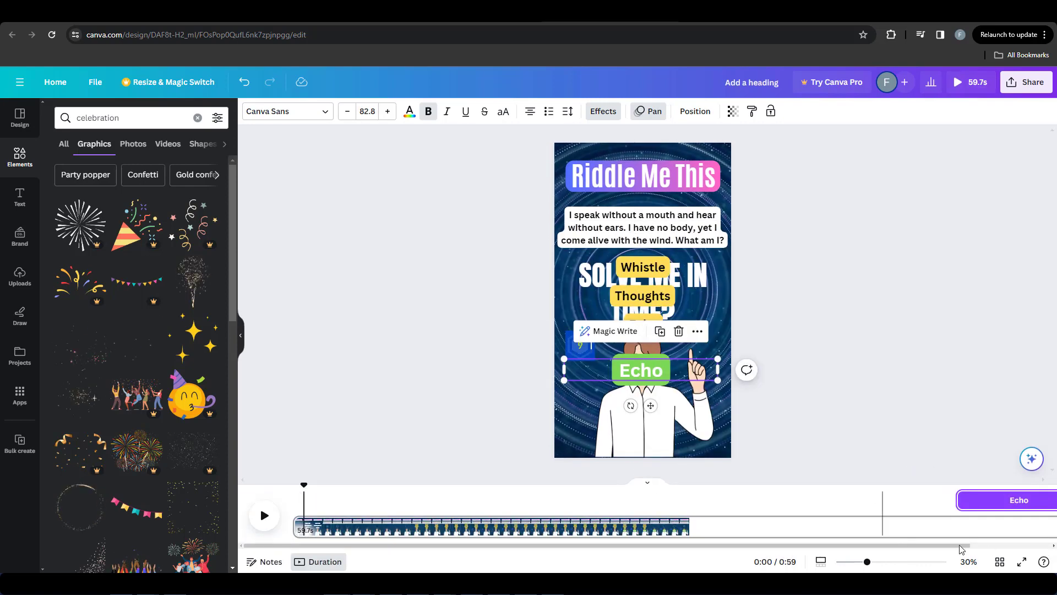
left_click_drag(961, 546, 1040, 547)
left_click_drag(868, 500, 930, 500)
left_click(643, 371)
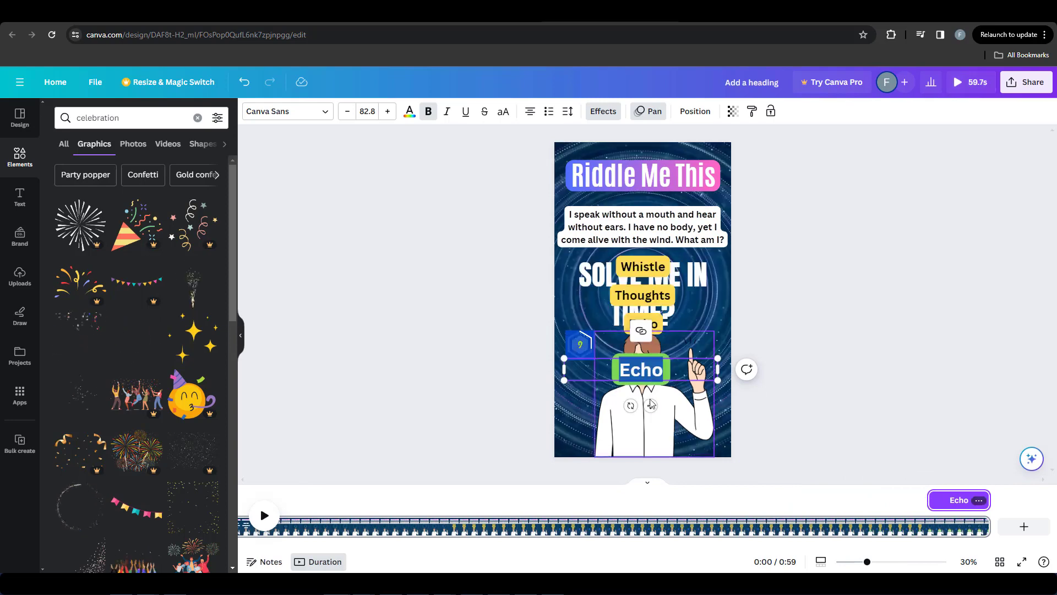
left_click(764, 332)
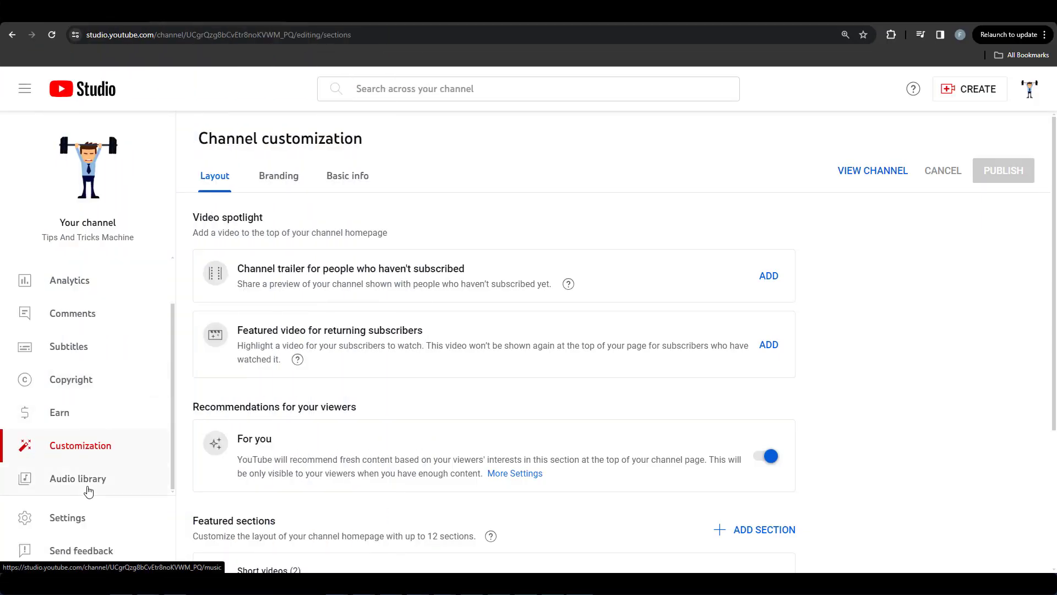
Step: Browse the music in YouTube Studio's Audio library and add the uploaded track "Missing Persons" to the Canva video's timeline
left_click(90, 491)
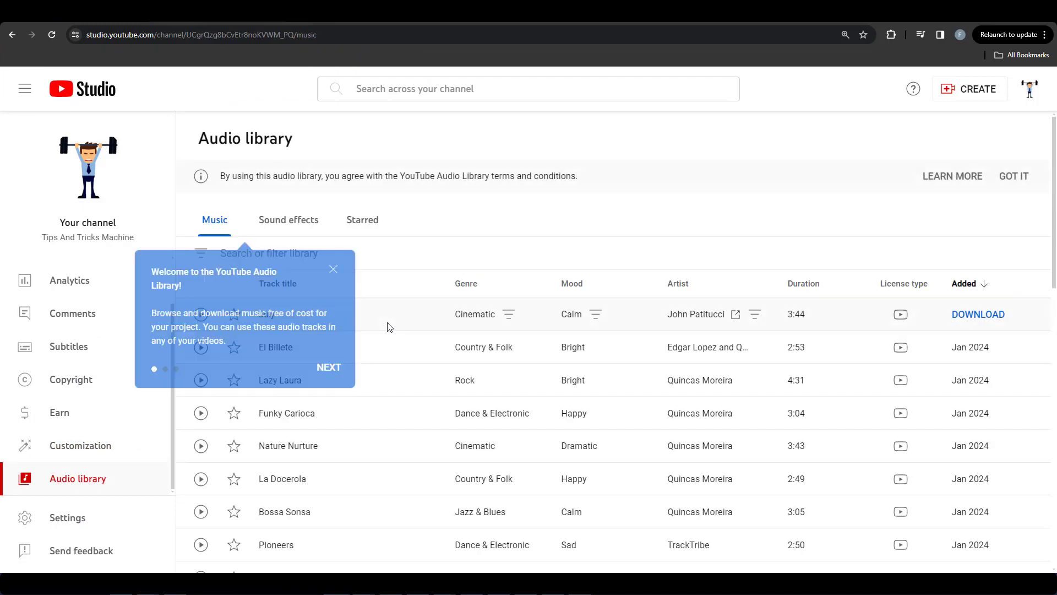
left_click(334, 270)
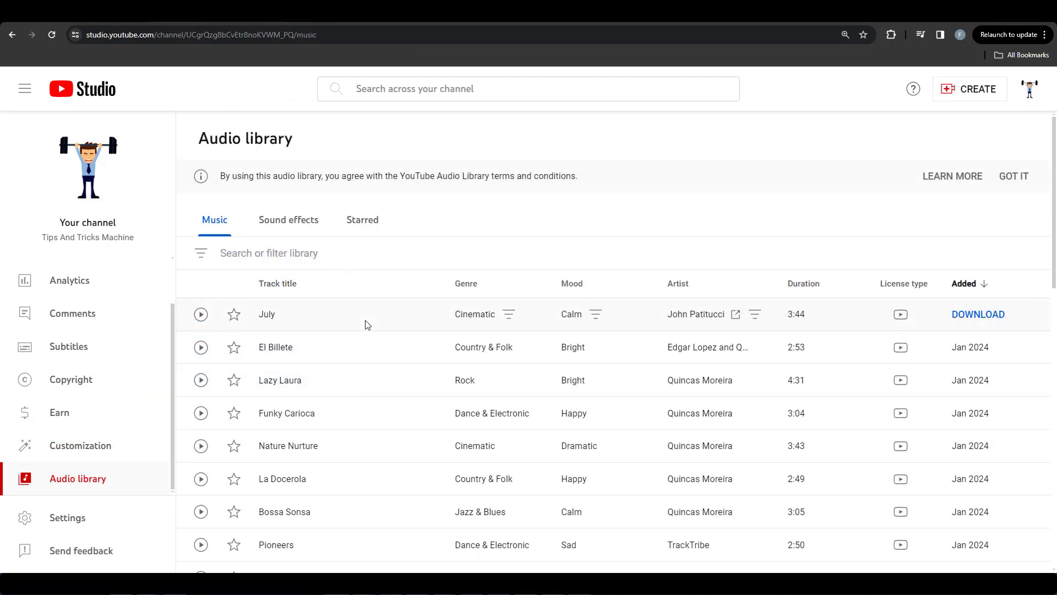
scroll(338, 316, "down", 5)
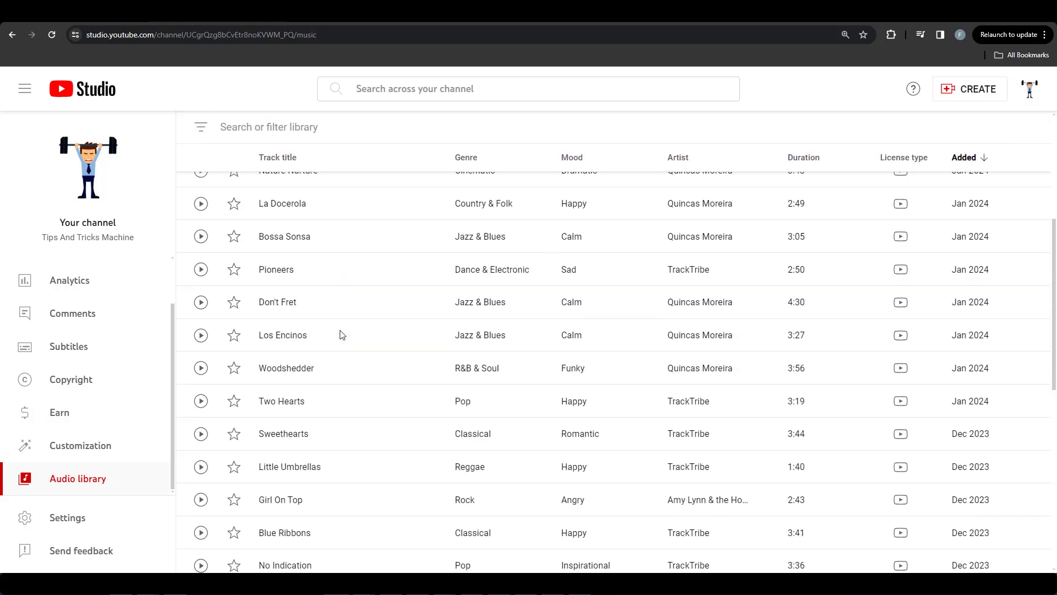
scroll(340, 333, "down", 1)
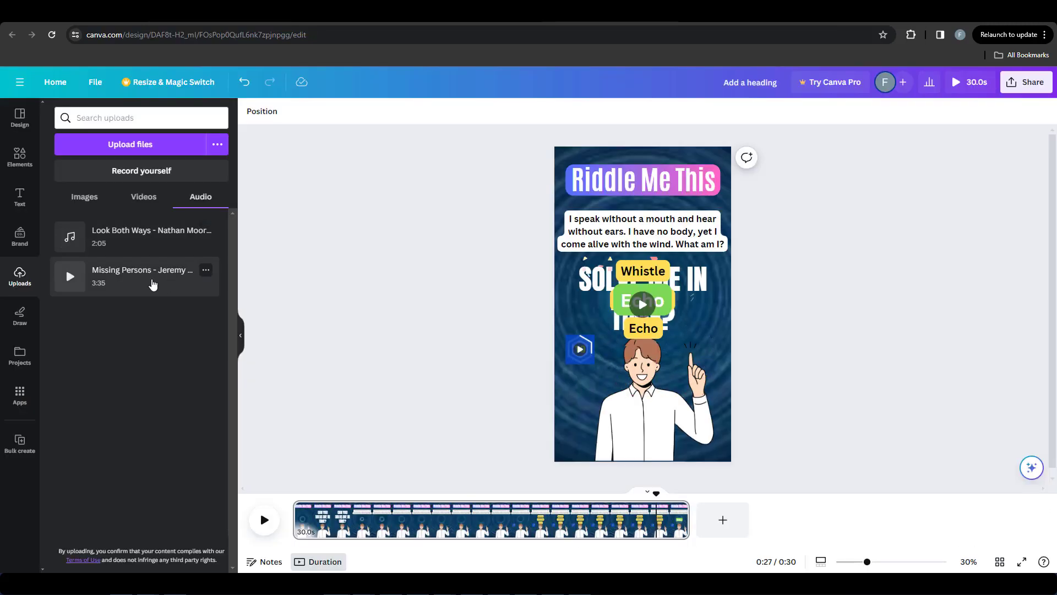
left_click_drag(151, 283, 288, 529)
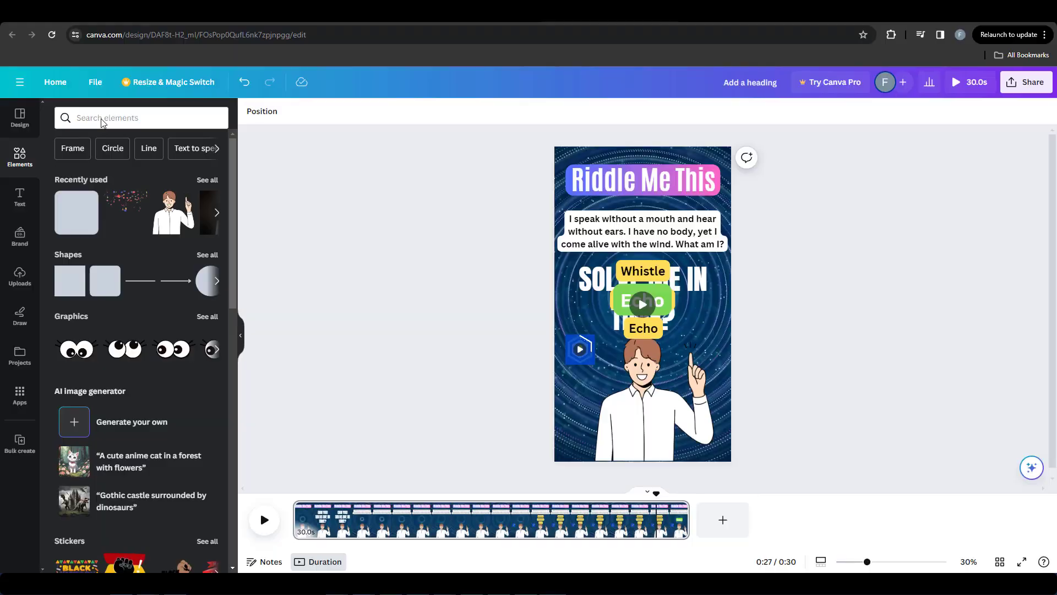
Step: Search the graphics for "celebration" and place an animated confetti graphic over the answer labels
left_click(101, 118)
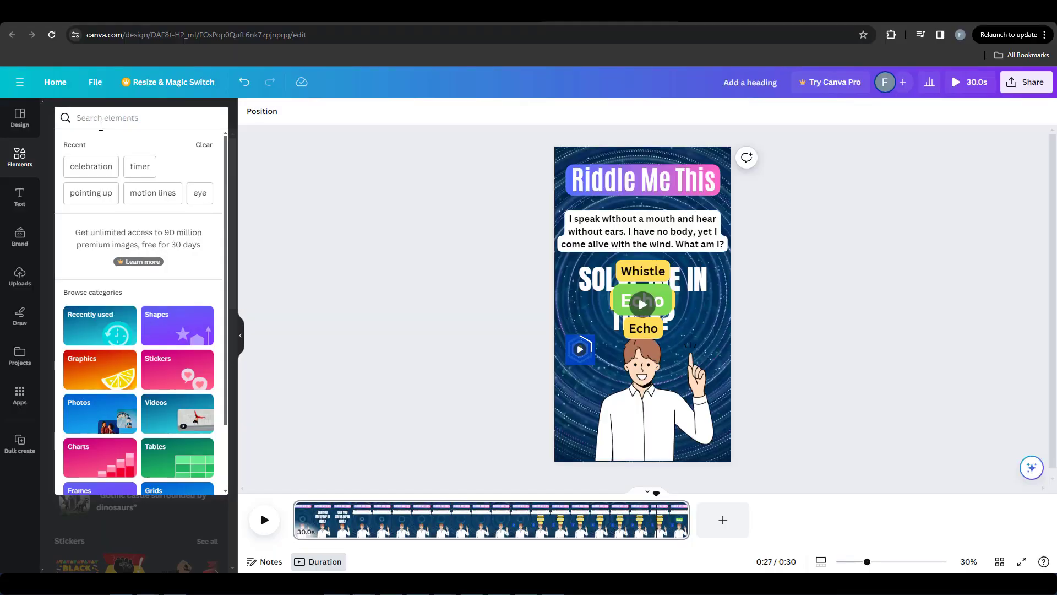
type("celebration")
key("Return")
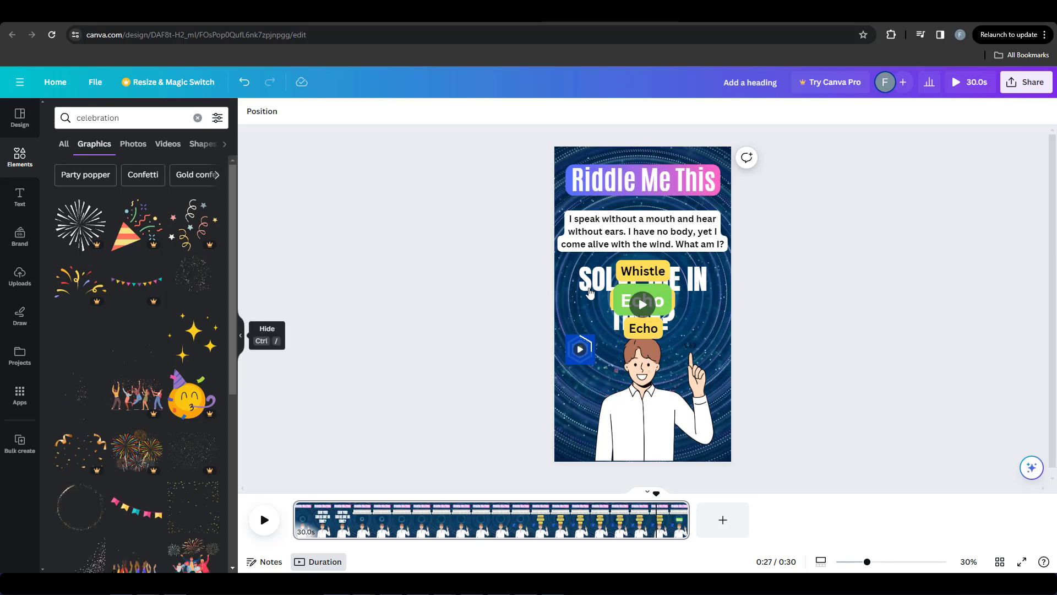
left_click_drag(590, 293, 597, 303)
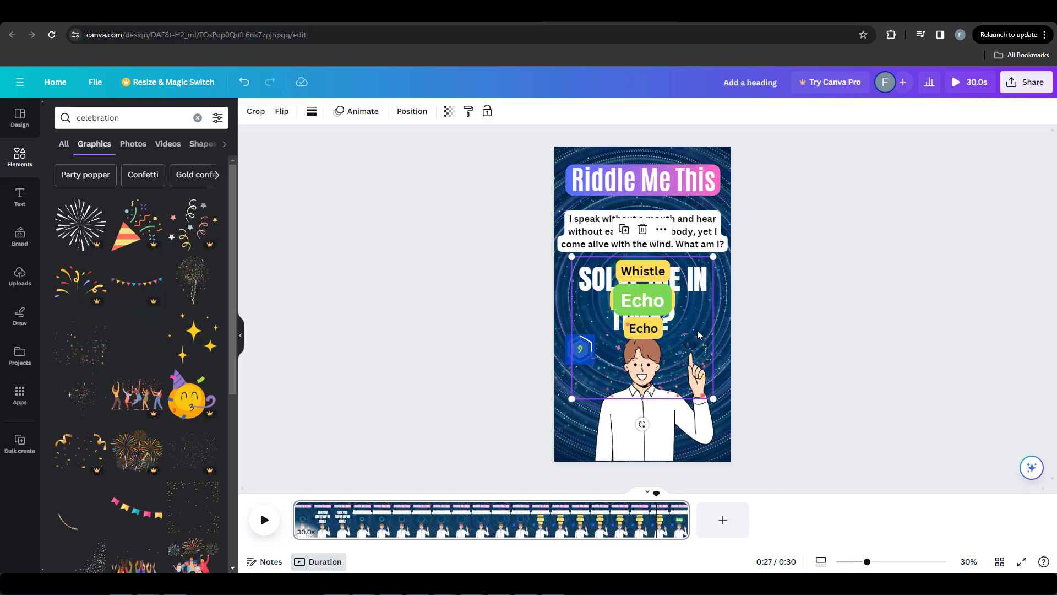
Step: Show the confetti's timing, make it start shortly after the 0:27 mark, and preview the video
right_click(708, 351)
left_click(794, 484)
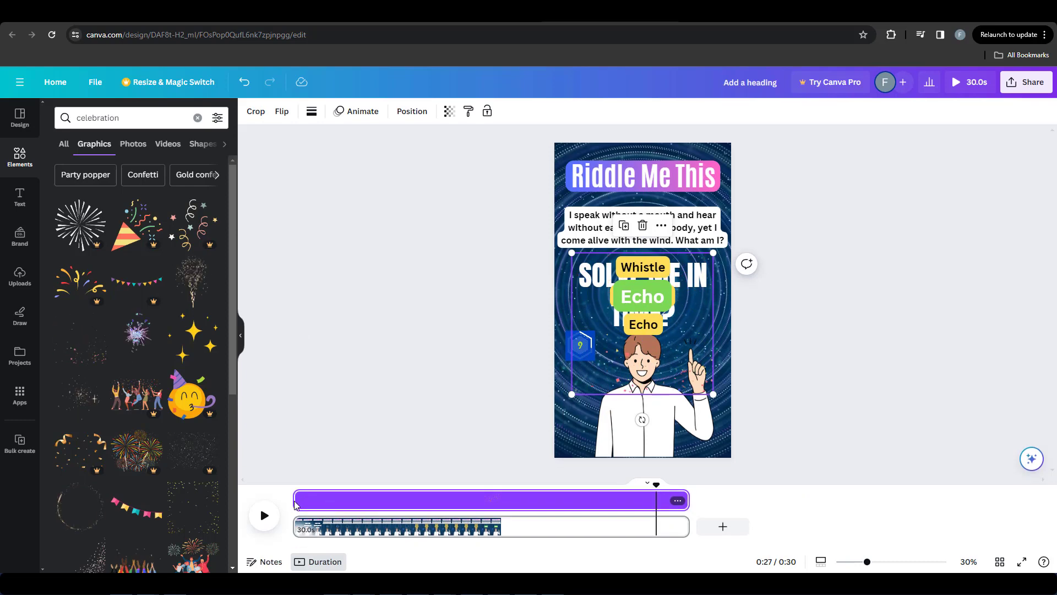
left_click_drag(293, 505, 668, 501)
left_click(755, 406)
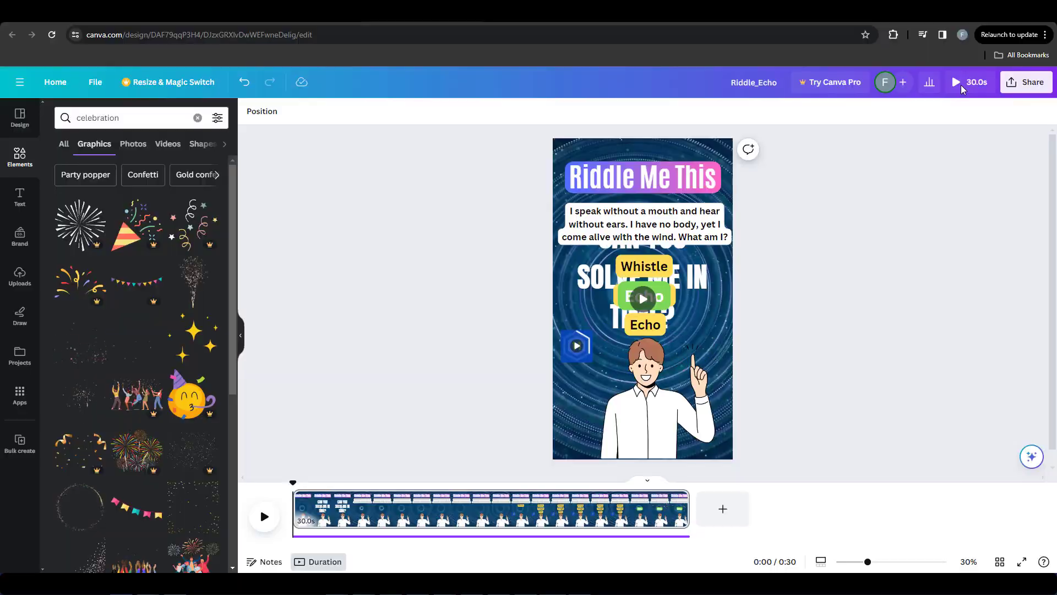
left_click(970, 82)
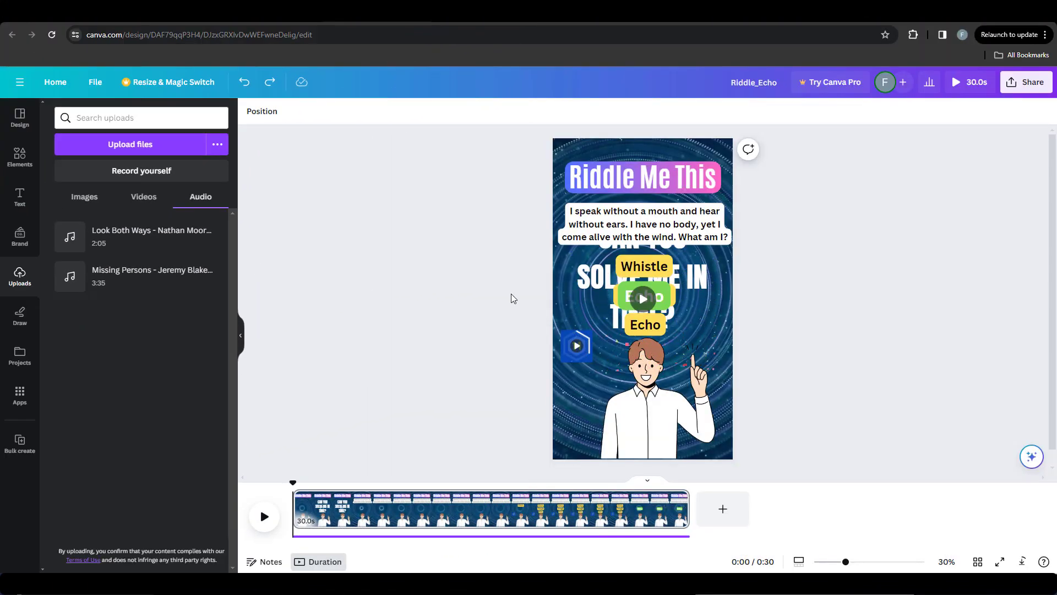
Step: Download the Riddle_Echo design as an MP4 video
left_click(96, 84)
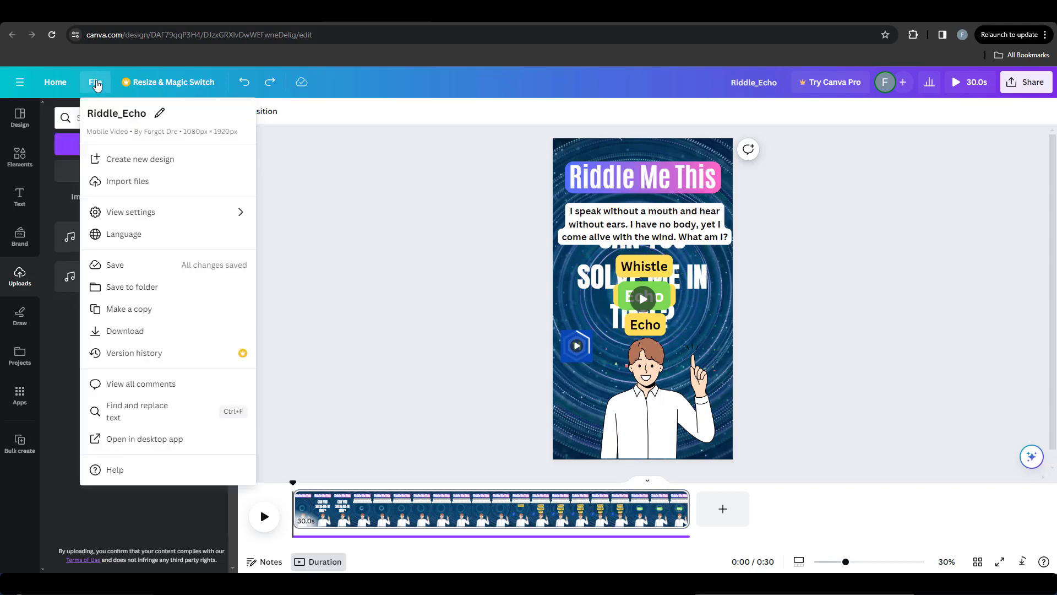
left_click(125, 332)
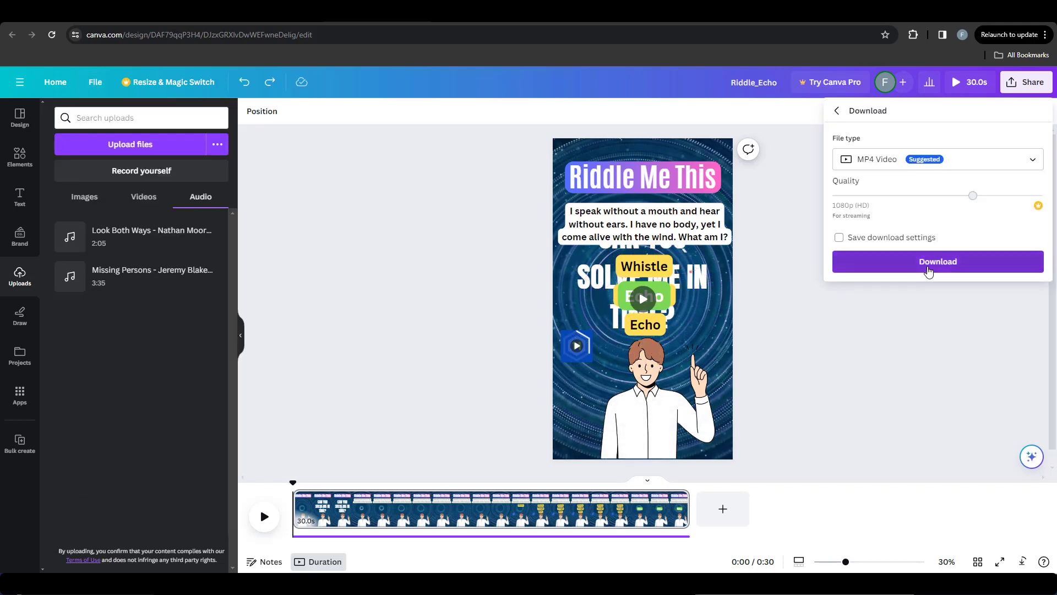
left_click(929, 262)
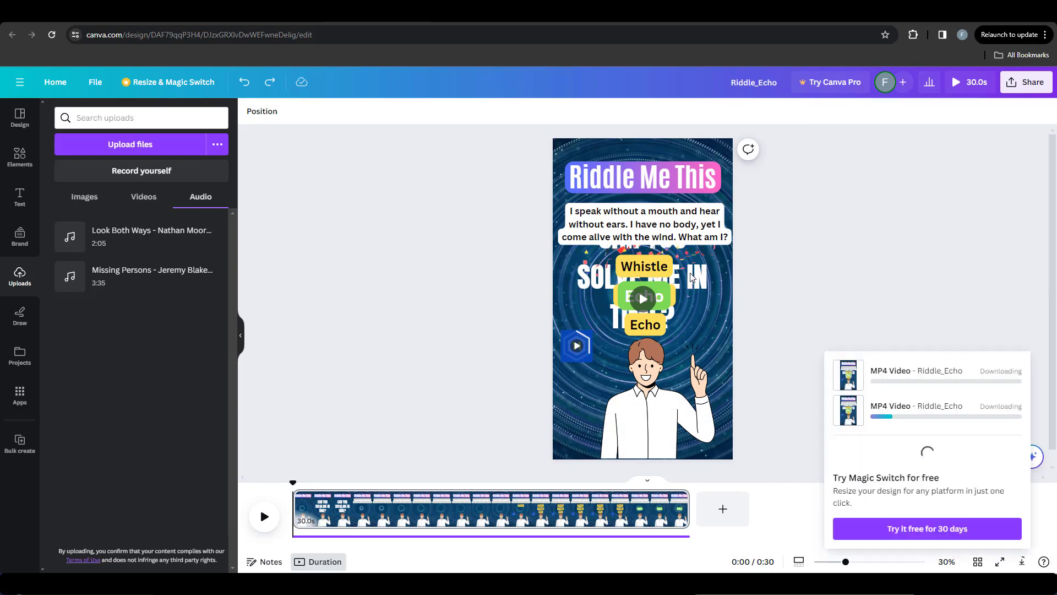
left_click(765, 268)
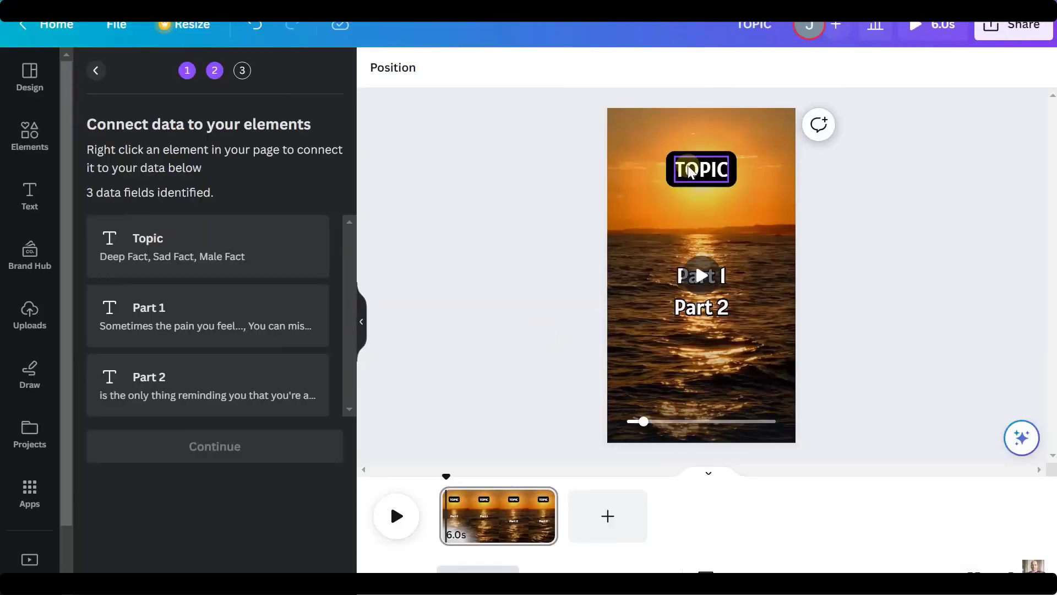
Step: Connect the title text to the Topic data field and the two lower text boxes to Part 1 and Part 2
right_click(704, 176)
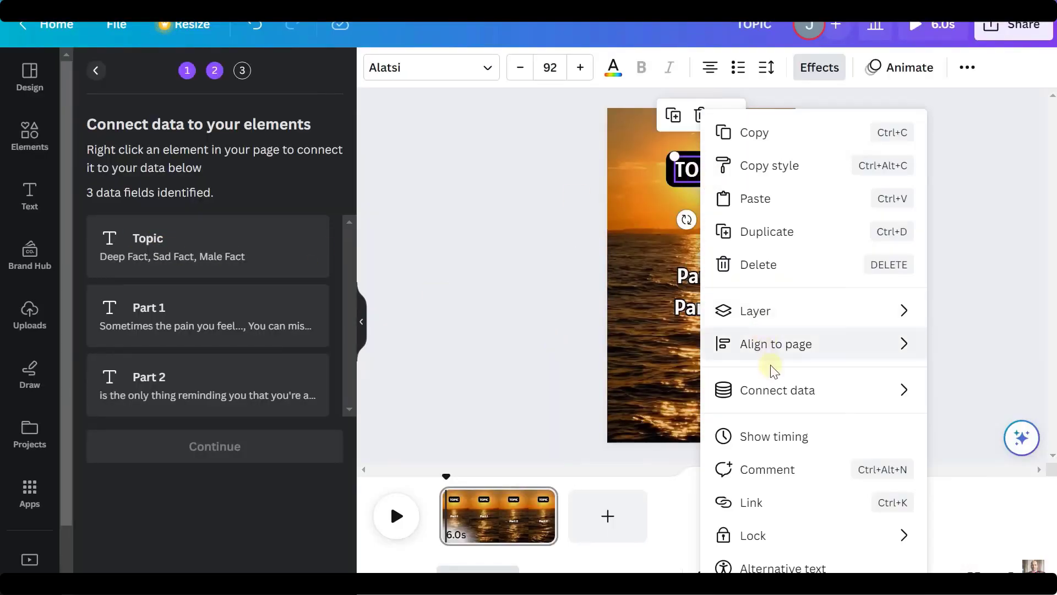
mouse_move(788, 389)
left_click(600, 399)
right_click(700, 276)
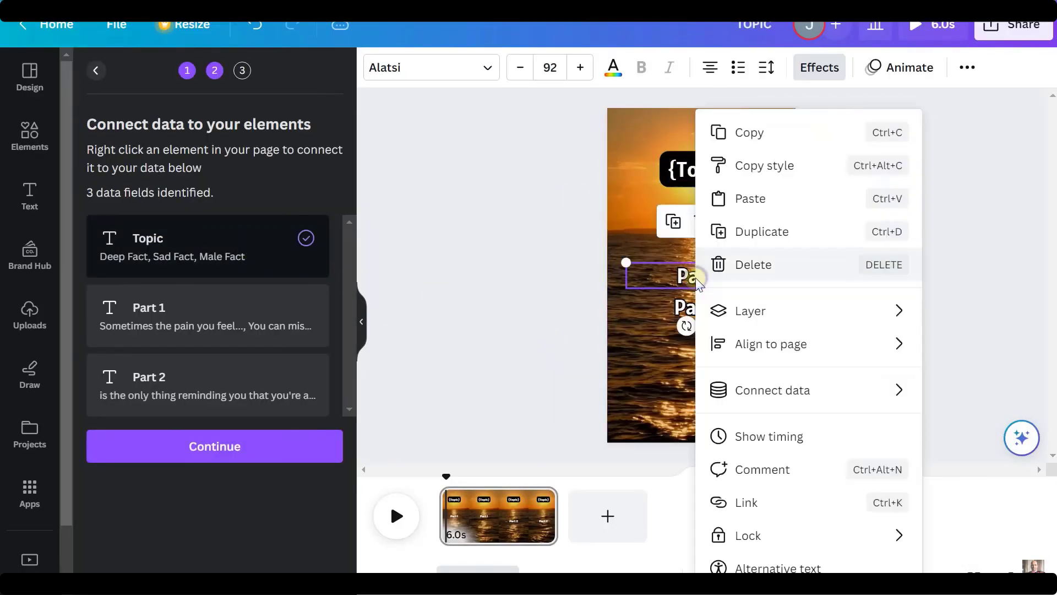
left_click(602, 427)
right_click(702, 307)
mouse_move(819, 401)
left_click(600, 461)
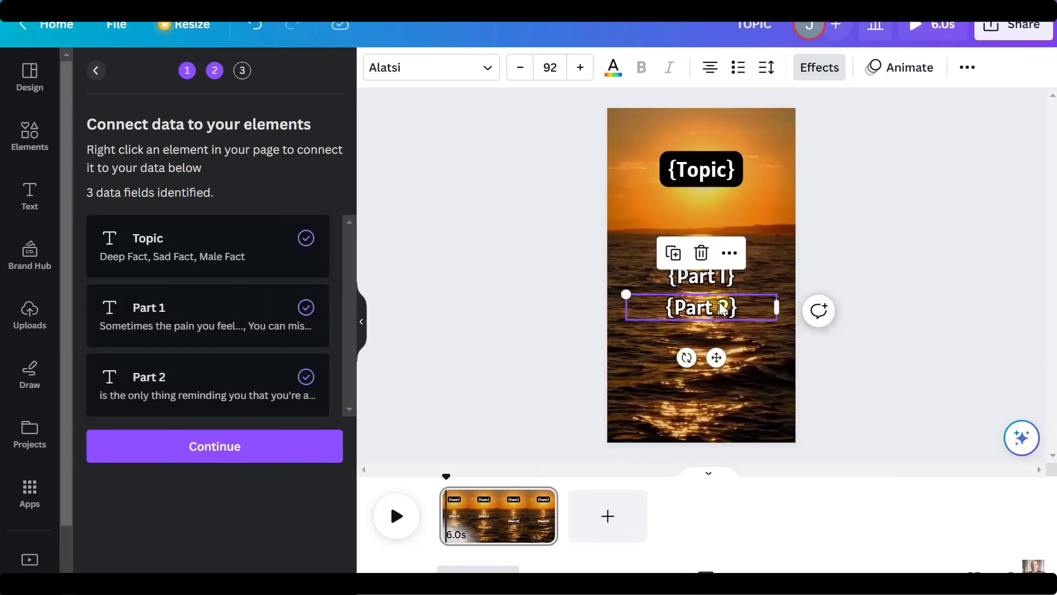
Step: Place the Part 2 text directly over the Part 1 text and proceed to the final stage of bulk creation
left_click_drag(744, 314, 727, 276)
left_click(560, 312)
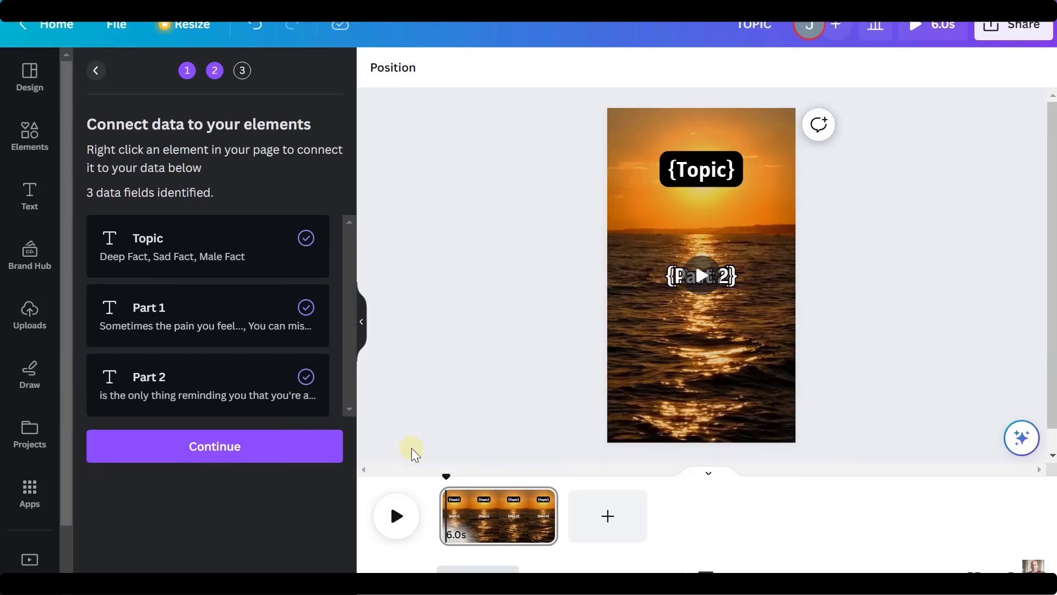
left_click(265, 453)
left_click(255, 565)
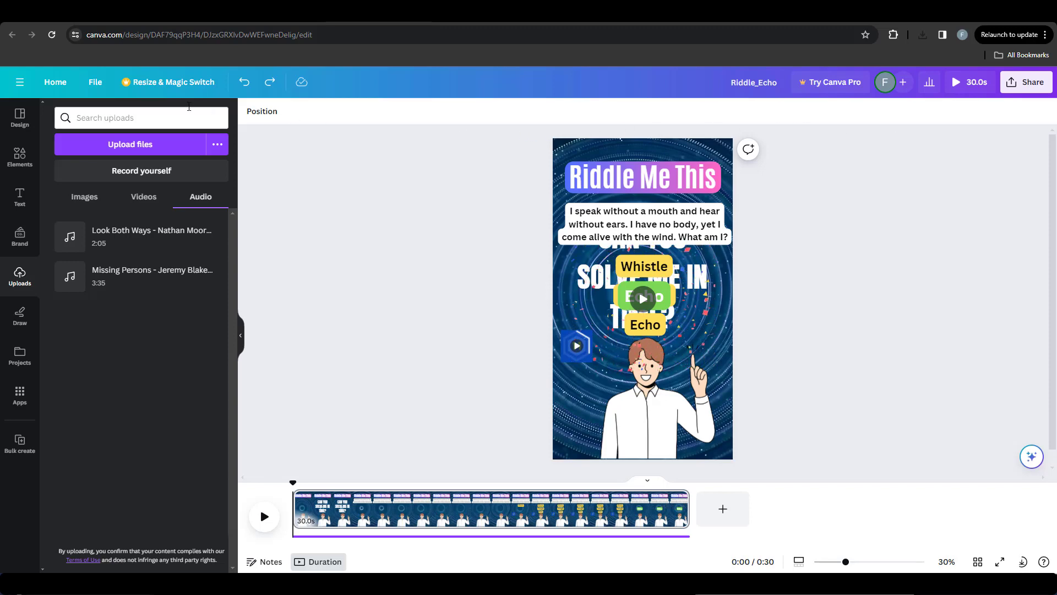
Step: Replace the video's riddle text with "I'm a box without hinges, key, or a lid. Inside, a golden treasure is hid. What am I?" from Google Sheets
left_click(103, 88)
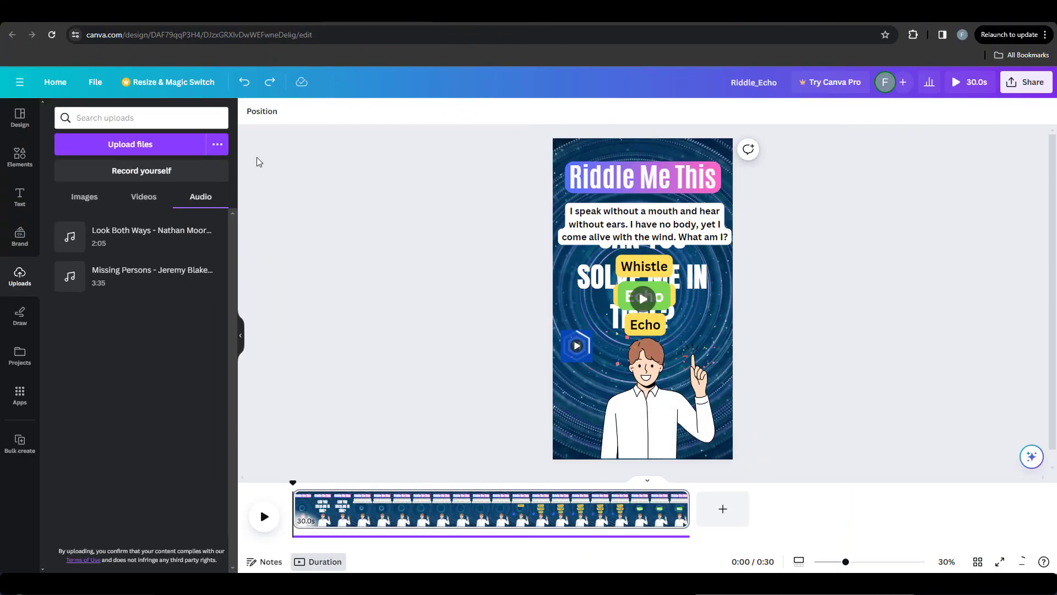
left_click(601, 223)
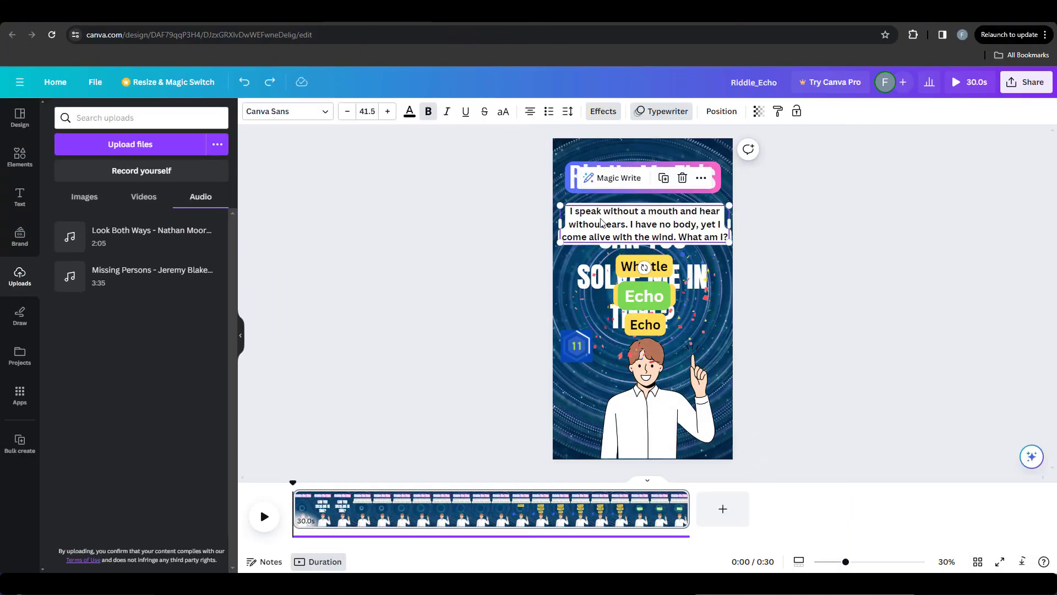
left_click(287, 11)
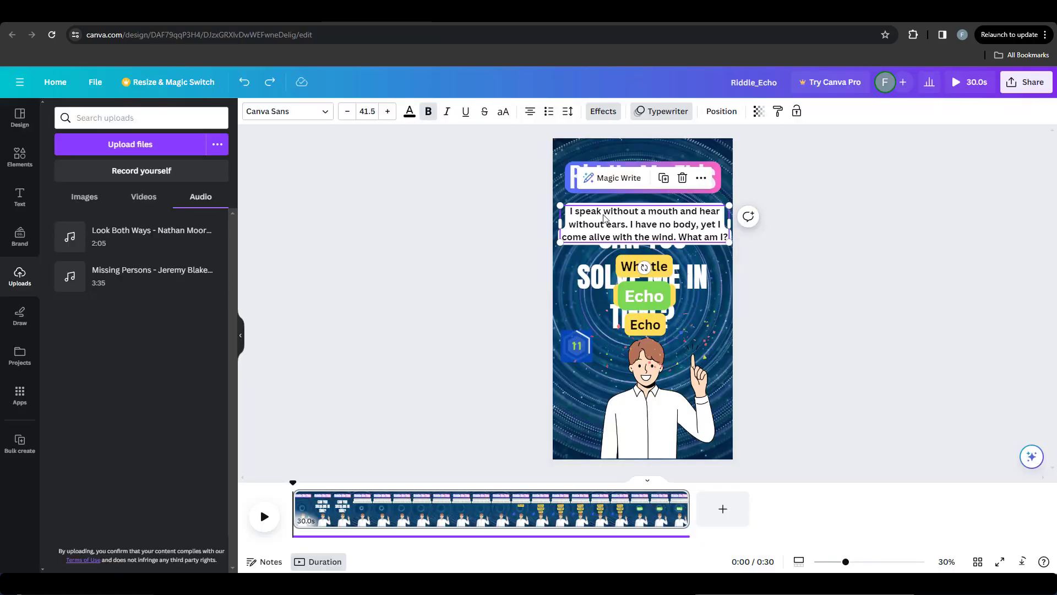
key("ctrl+a")
type("I'm a box without hinges, key, or a lid. Inside, a golden treasure is hid. What am I?")
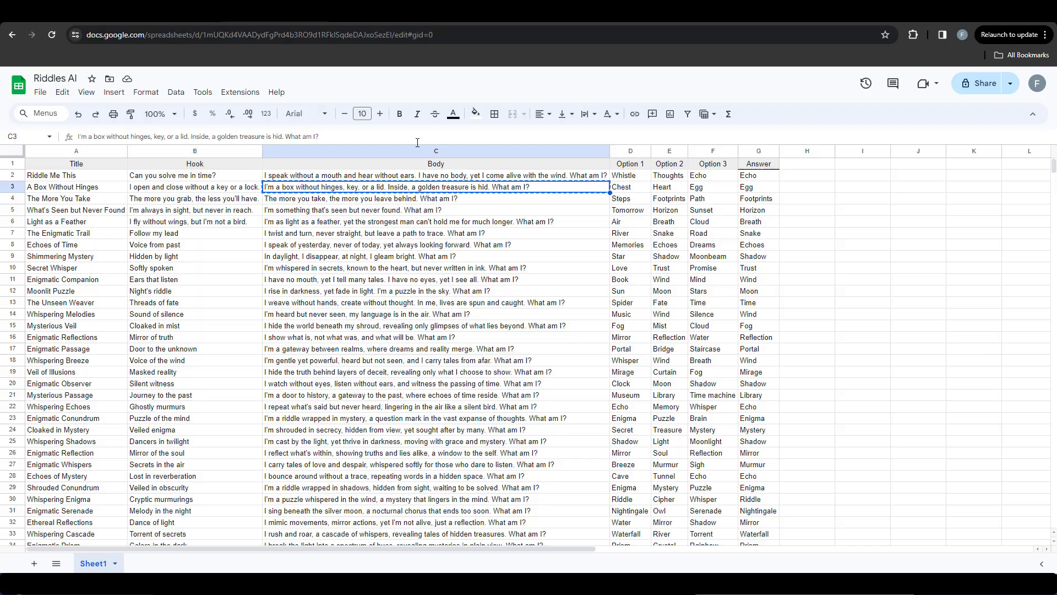
Step: Replace the three options with Chest, Heart and Egg and the green answer label with Egg from the sheet, and preview the video
key("Right")
key("ctrl+c")
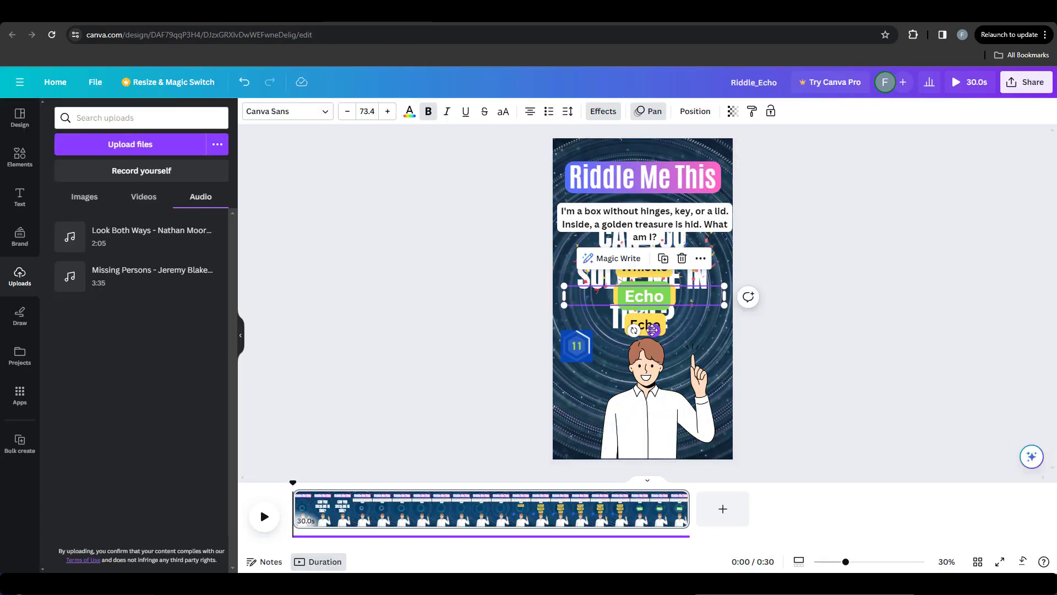
double_click(653, 267)
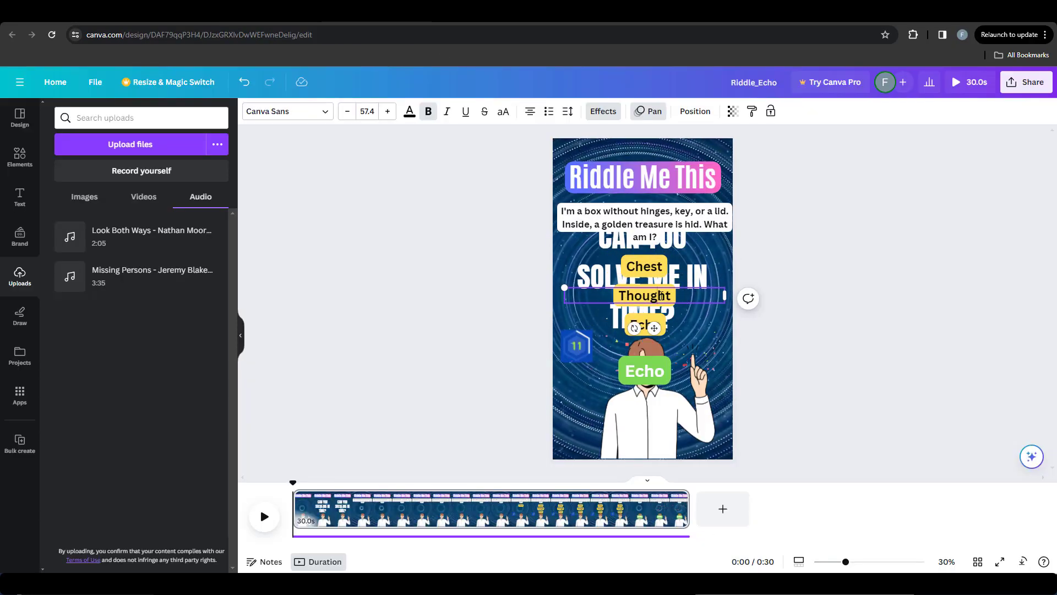
key("ctrl+v")
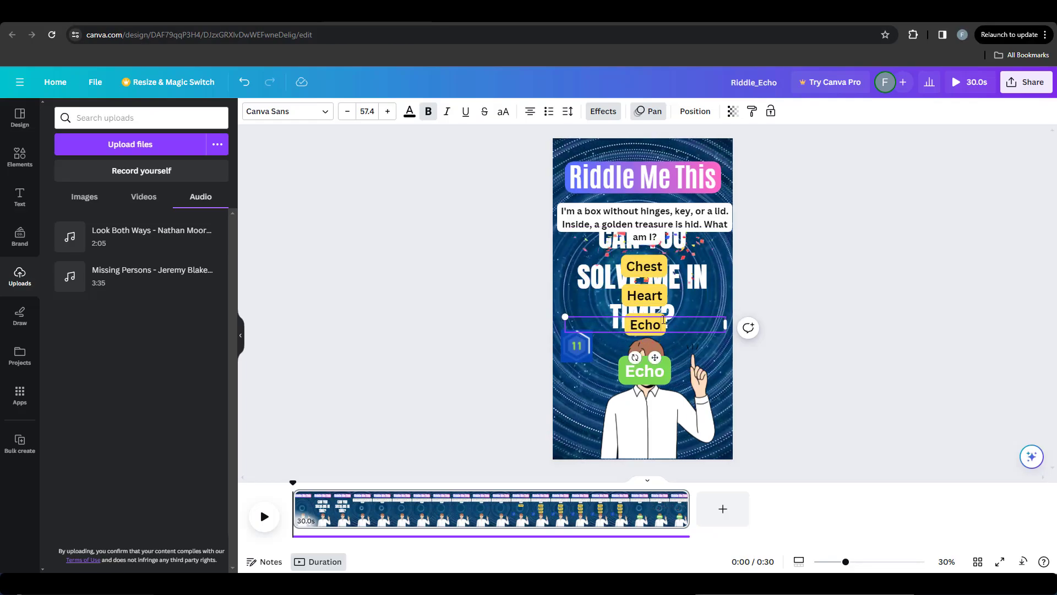
left_click(652, 373)
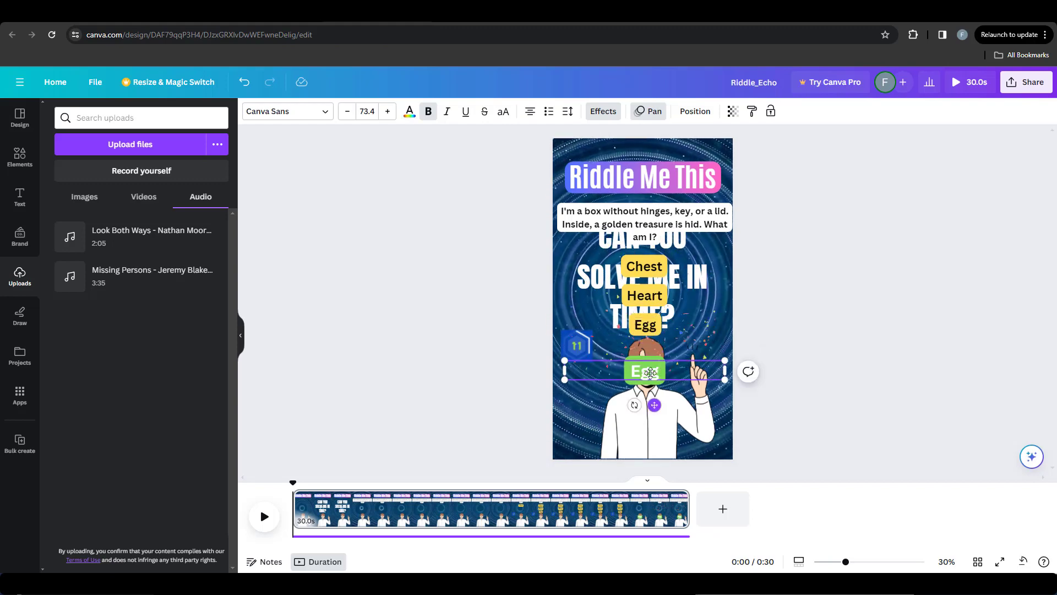
left_click(390, 328)
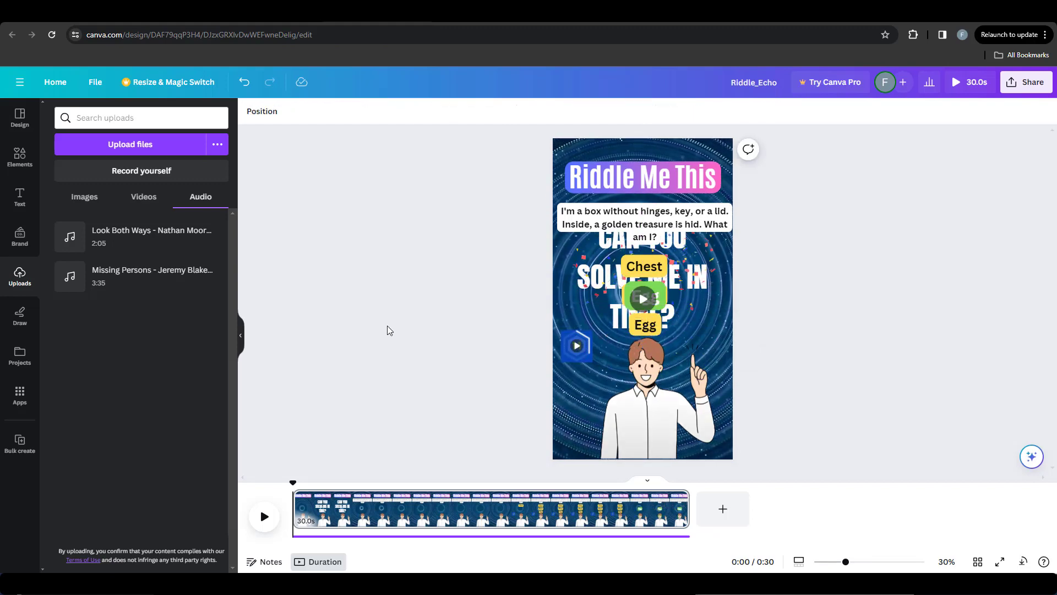
left_click(265, 516)
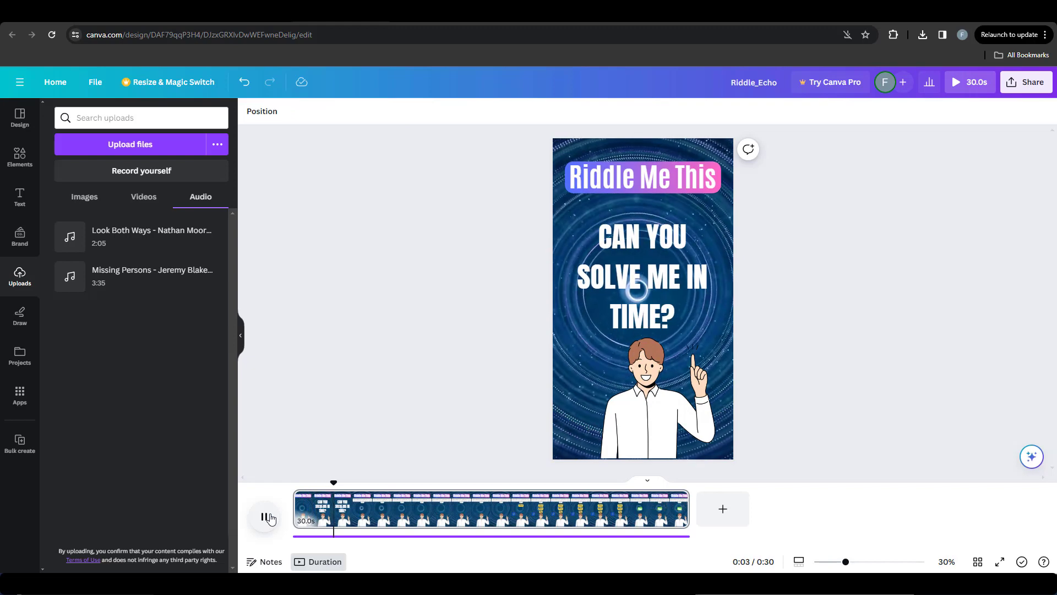